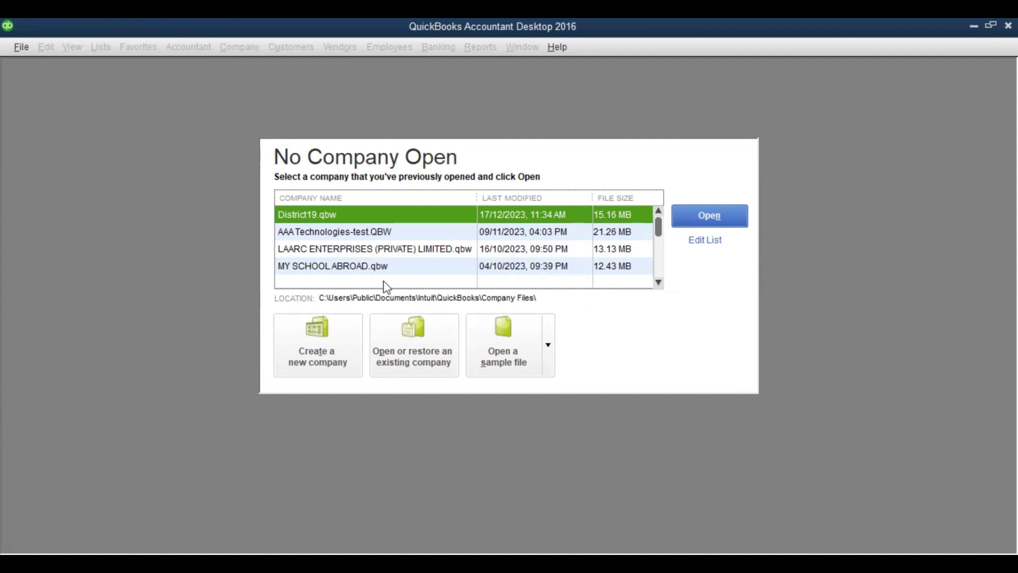
Begin a new company file using the Express Start setup path
{"action": "left_click", "coordinate": [316, 351]}
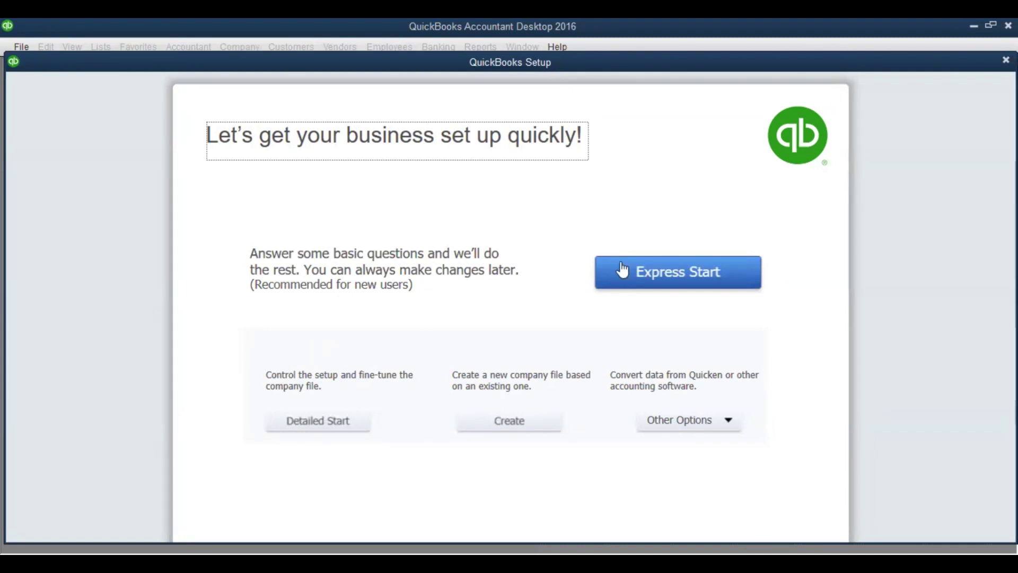
{"action": "left_click", "coordinate": [662, 279]}
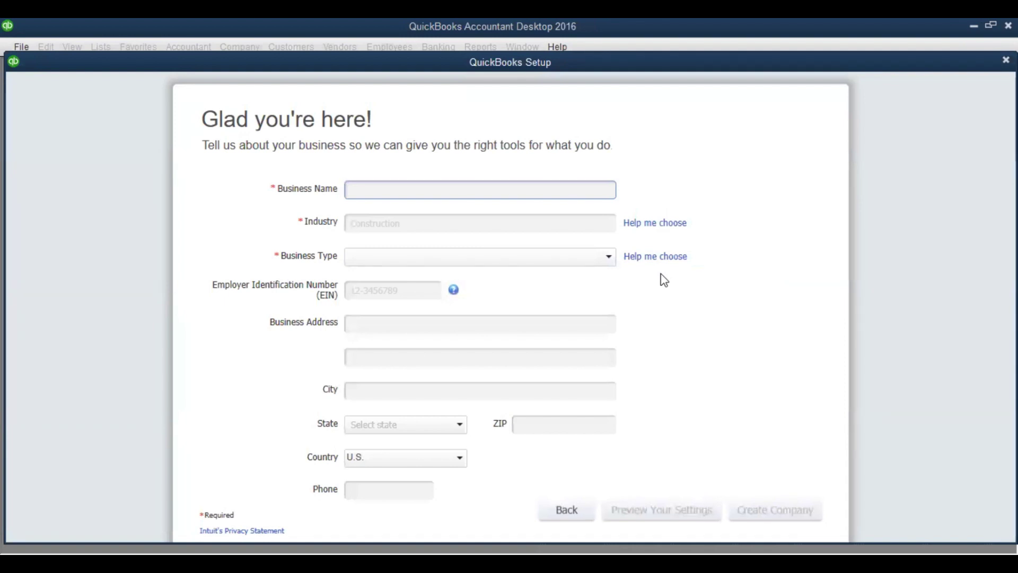
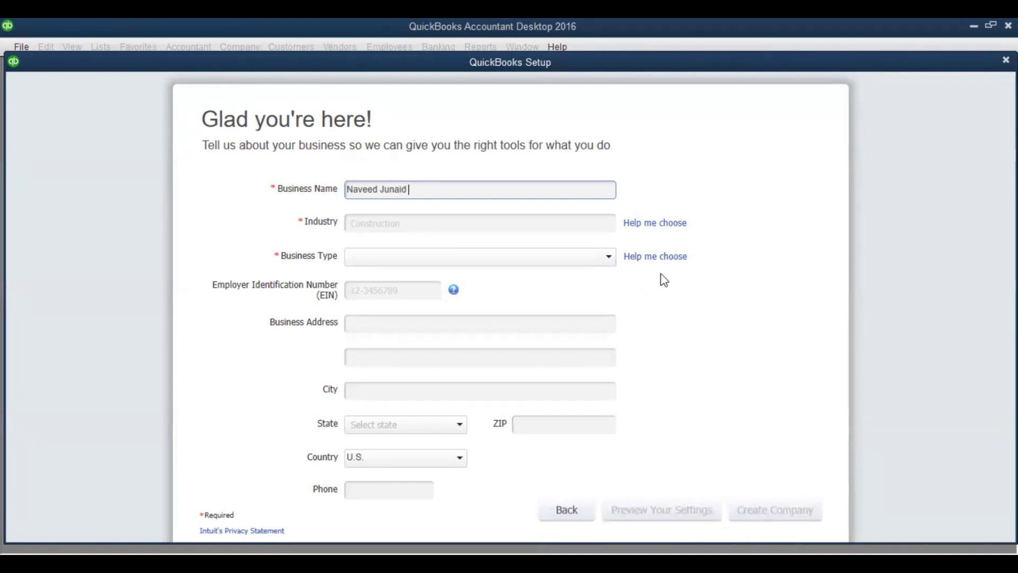
Enter the company's business name ending in 'Enterprises', then clear trial text from the Industry field
{"action": "key", "text": "BackSpace"}
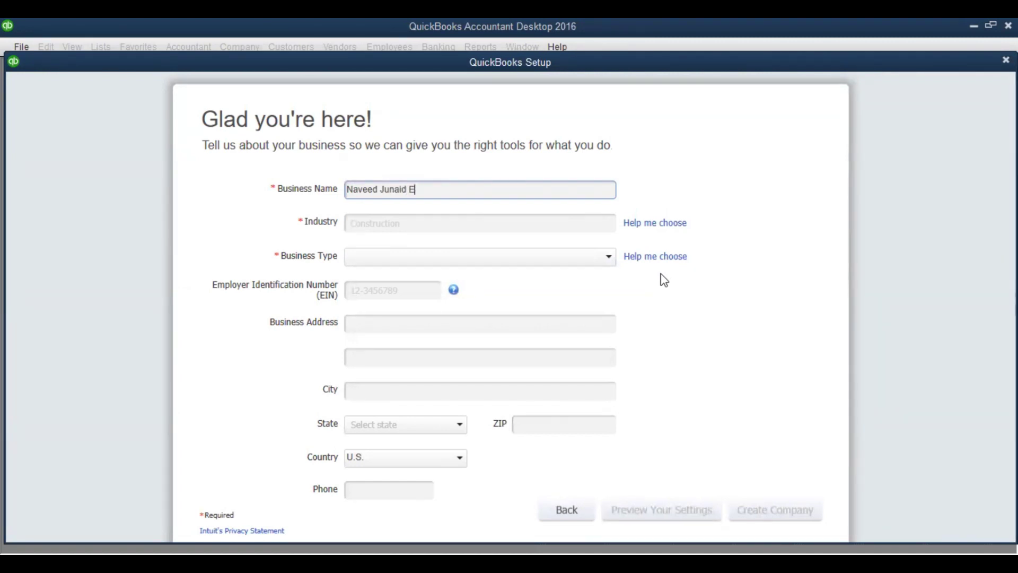
{"action": "left_click", "coordinate": [383, 223]}
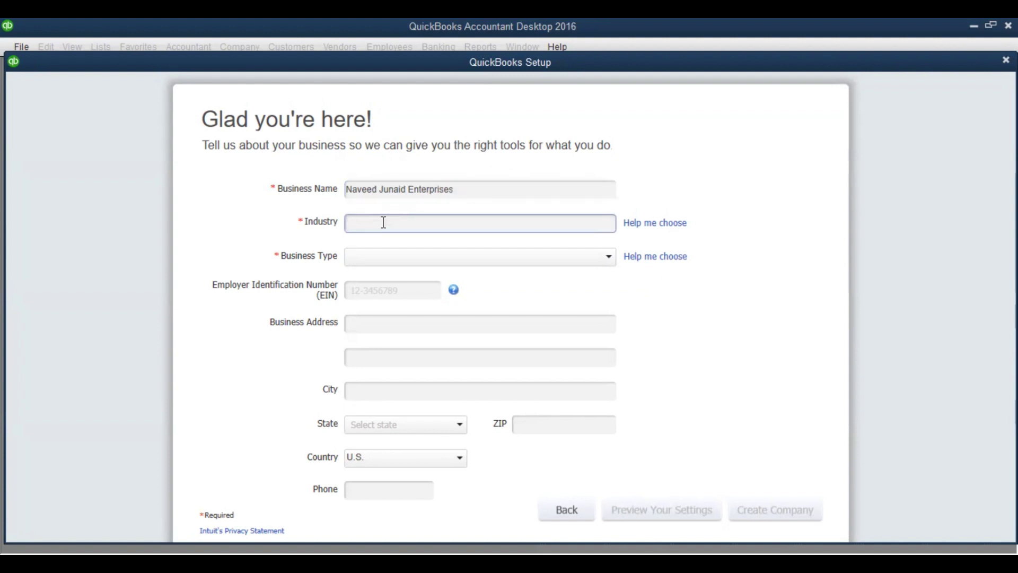
{"action": "type", "text": "kfjldfjs"}
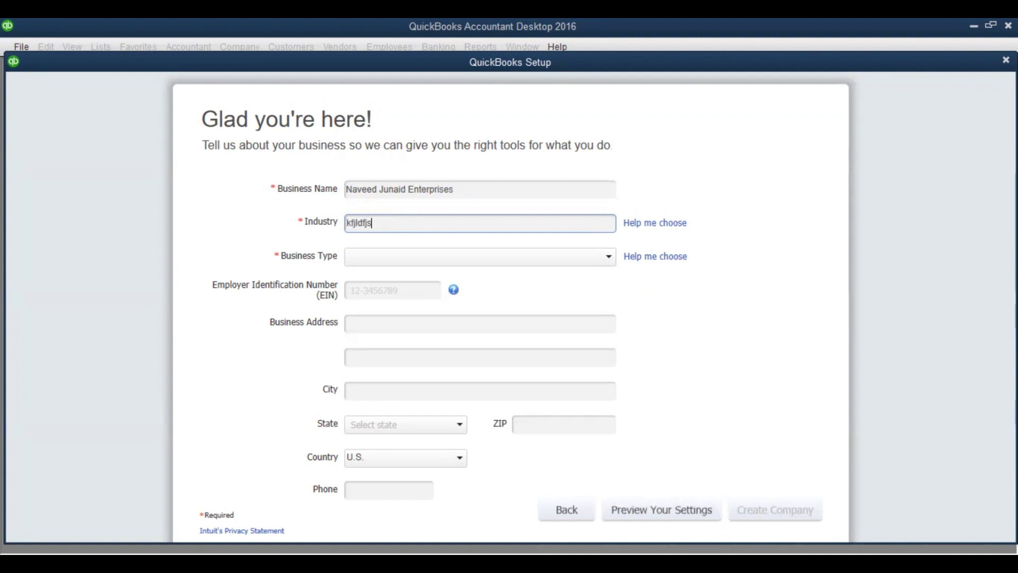
{"action": "key", "text": "BackSpace"}
{"action": "key", "text": "BackSpace"}
{"action": "key", "text": "BackSpace"}
{"action": "key", "text": "BackSpace"}
{"action": "key", "text": "BackSpace"}
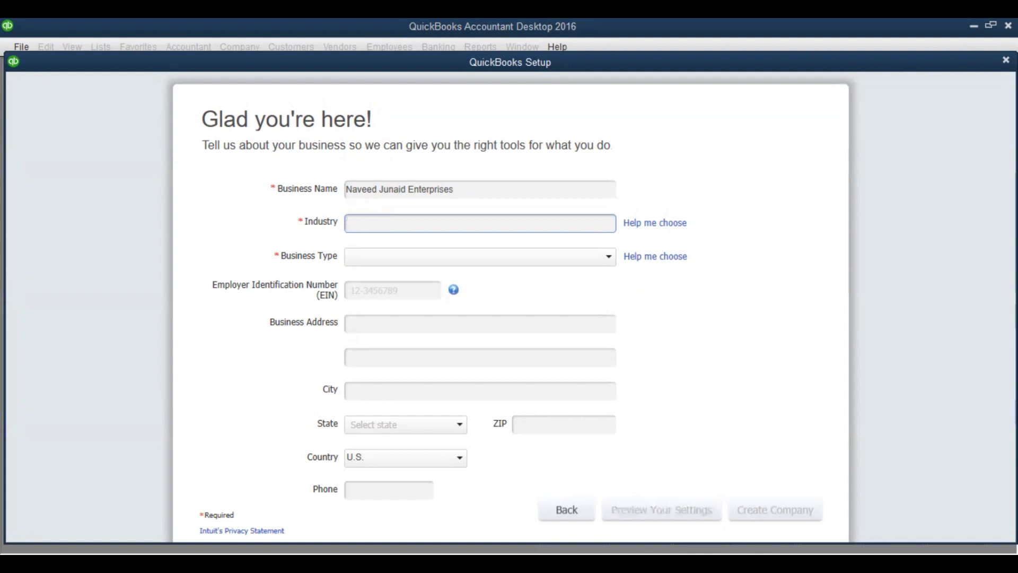
{"action": "type", "text": "res"}
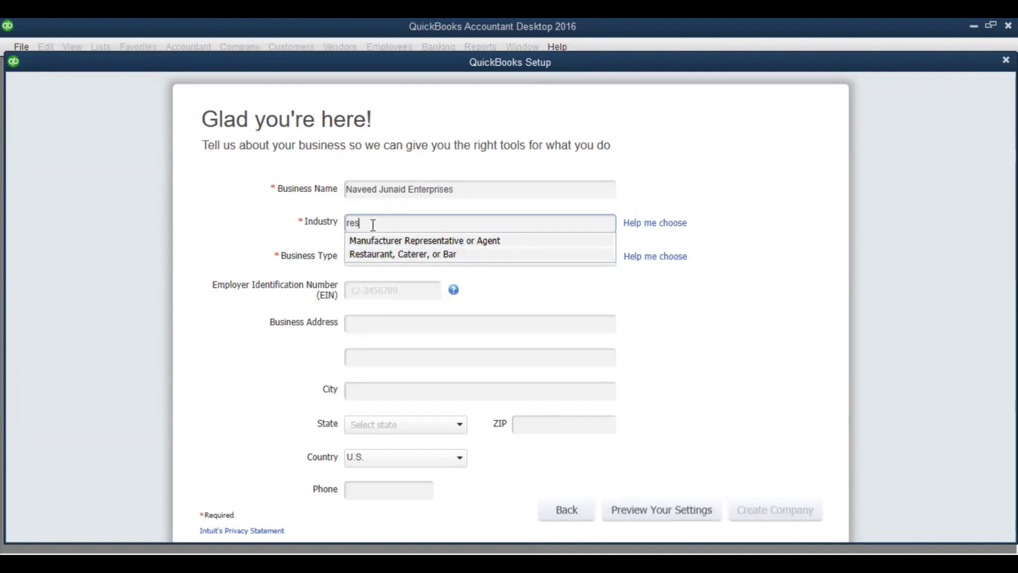
{"action": "key", "text": "BackSpace"}
{"action": "key", "text": "BackSpace"}
{"action": "key", "text": "BackSpace"}
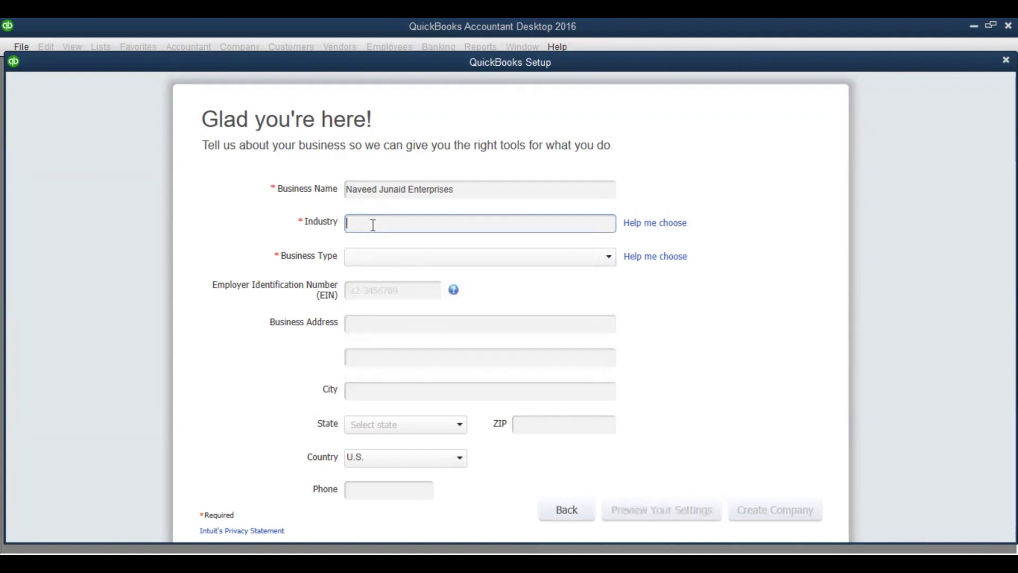
Open the 'Help me choose' industry list and browse industries with their recommended accounts
{"action": "left_click", "coordinate": [647, 228]}
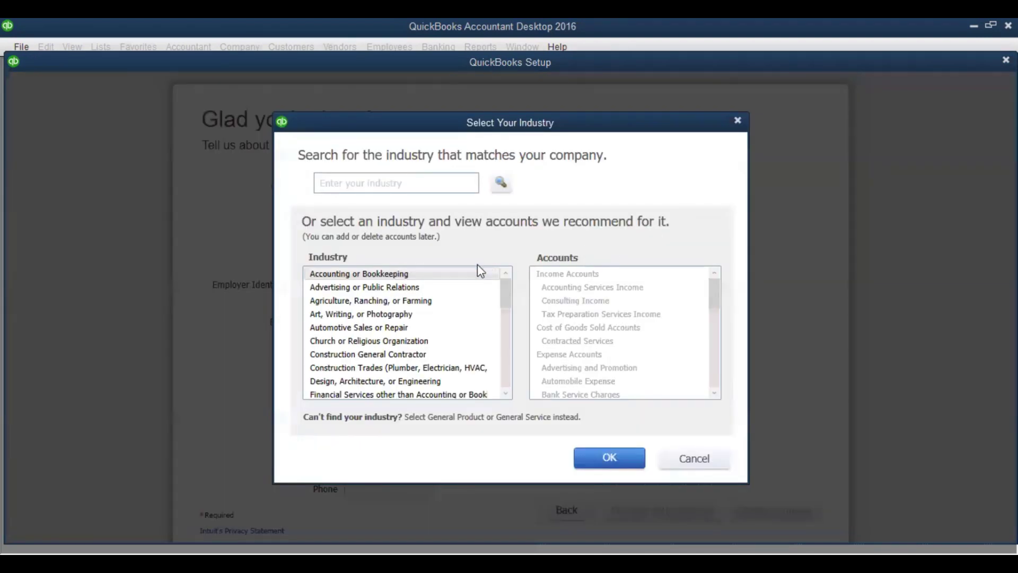
{"action": "left_click", "coordinate": [402, 184]}
{"action": "mouse_move", "coordinate": [508, 295]}
{"action": "left_mouse_down"}
{"action": "mouse_move", "coordinate": [506, 383]}
{"action": "mouse_move", "coordinate": [507, 299]}
{"action": "left_mouse_up"}
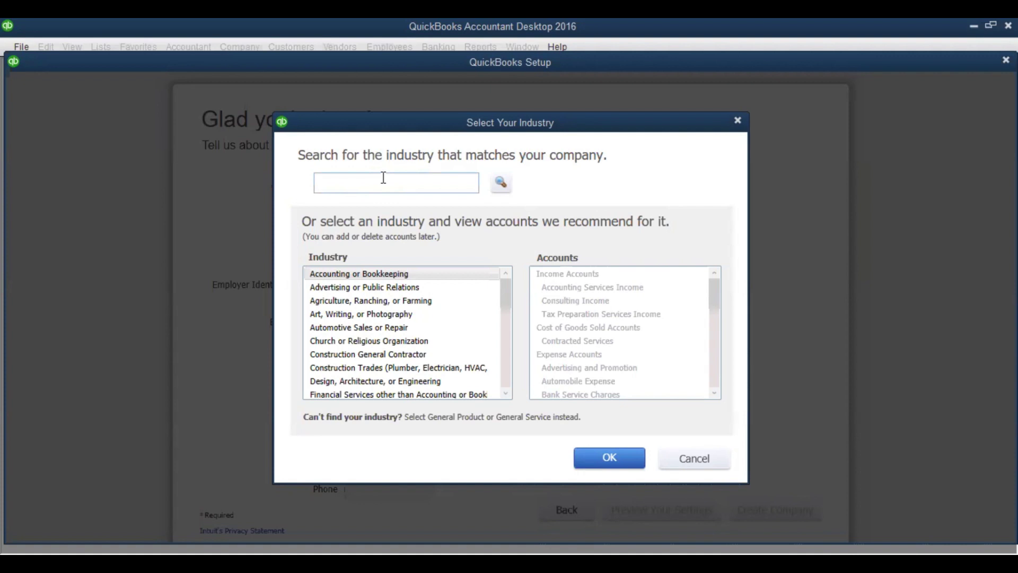
{"action": "left_click", "coordinate": [383, 178]}
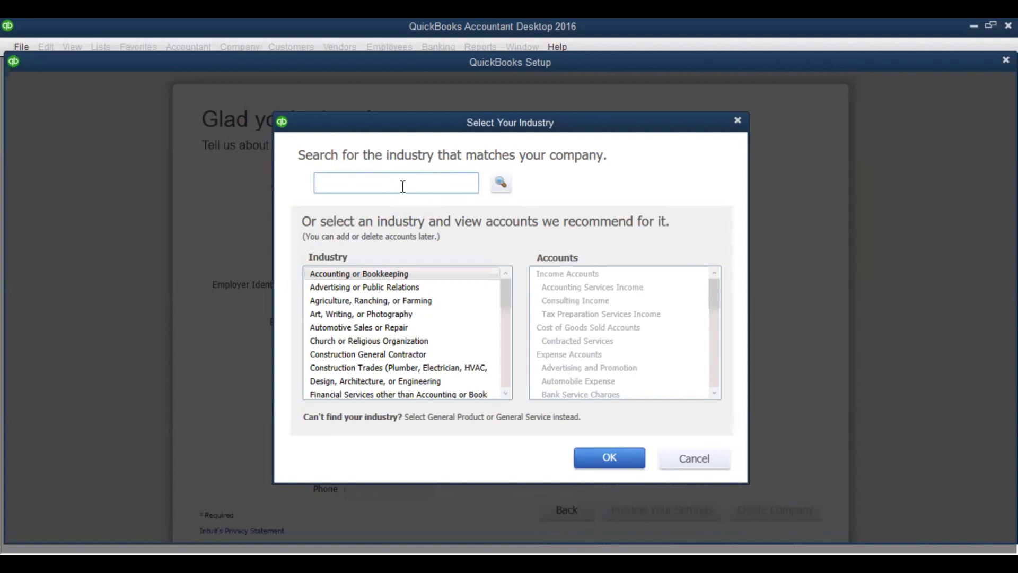
{"action": "left_click", "coordinate": [384, 275]}
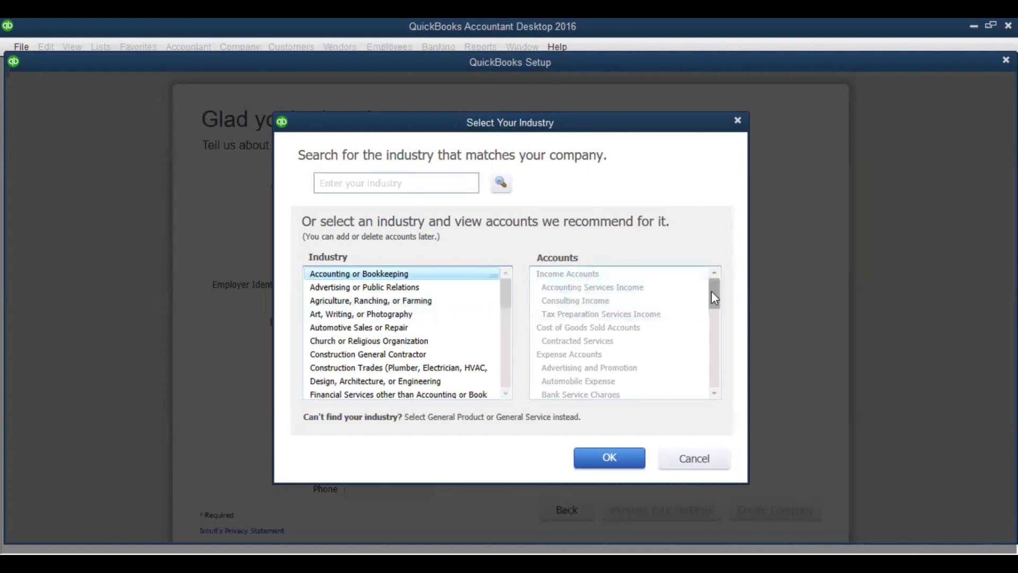
{"action": "mouse_move", "coordinate": [714, 299]}
{"action": "left_mouse_down"}
{"action": "mouse_move", "coordinate": [714, 359]}
{"action": "mouse_move", "coordinate": [718, 285]}
{"action": "left_mouse_up"}
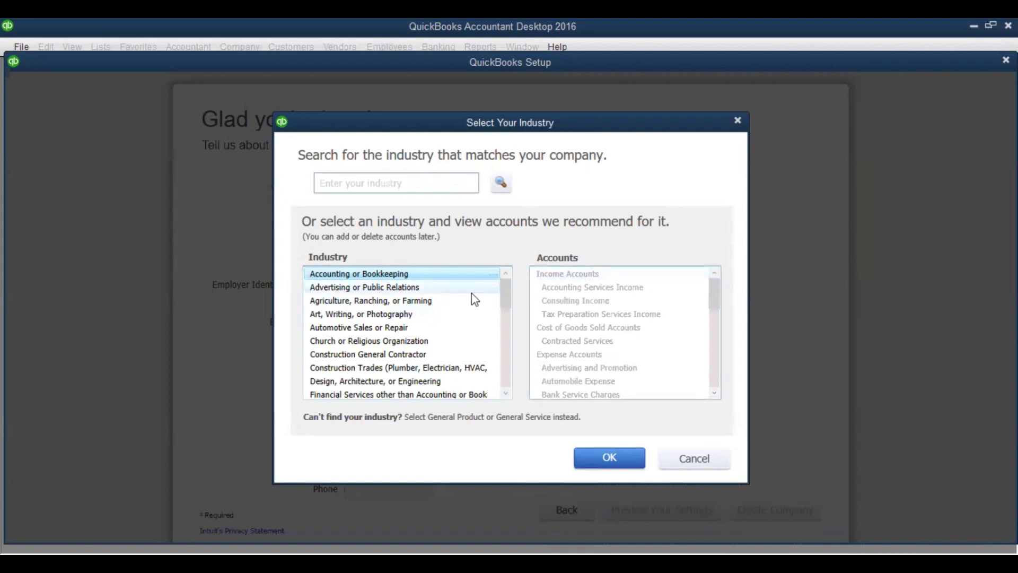
Preview the Agriculture and Manufacturing accounts, then select General Product-based Business
{"action": "left_click", "coordinate": [403, 301]}
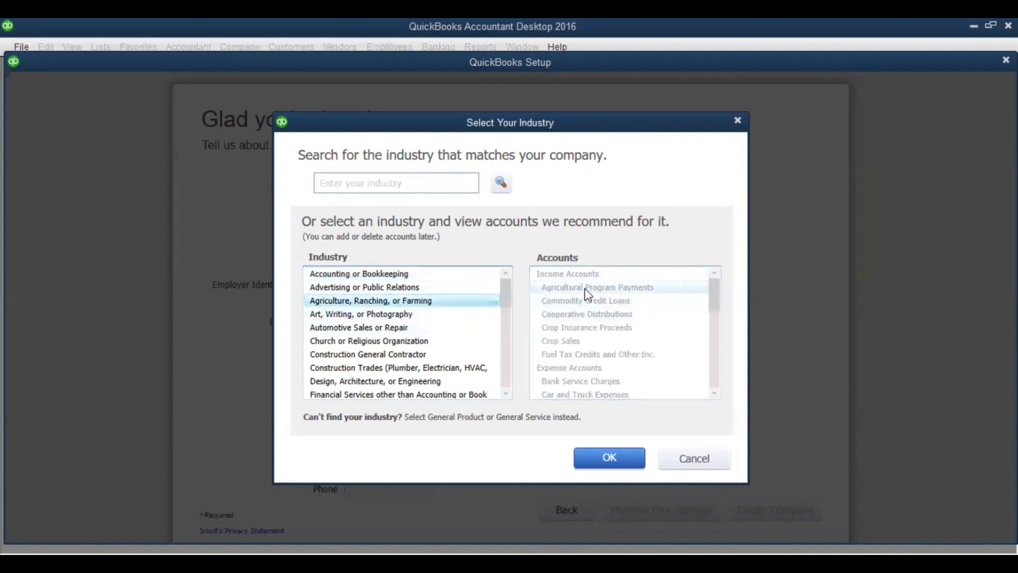
{"action": "left_click_drag", "start_coordinate": [715, 295], "coordinate": [718, 395]}
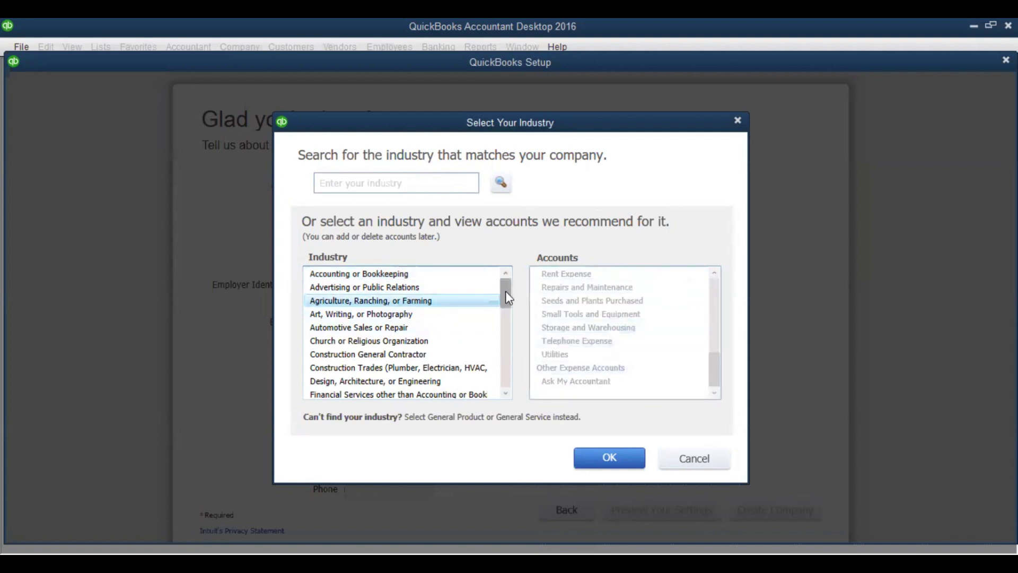
{"action": "left_click_drag", "start_coordinate": [505, 290], "coordinate": [508, 333]}
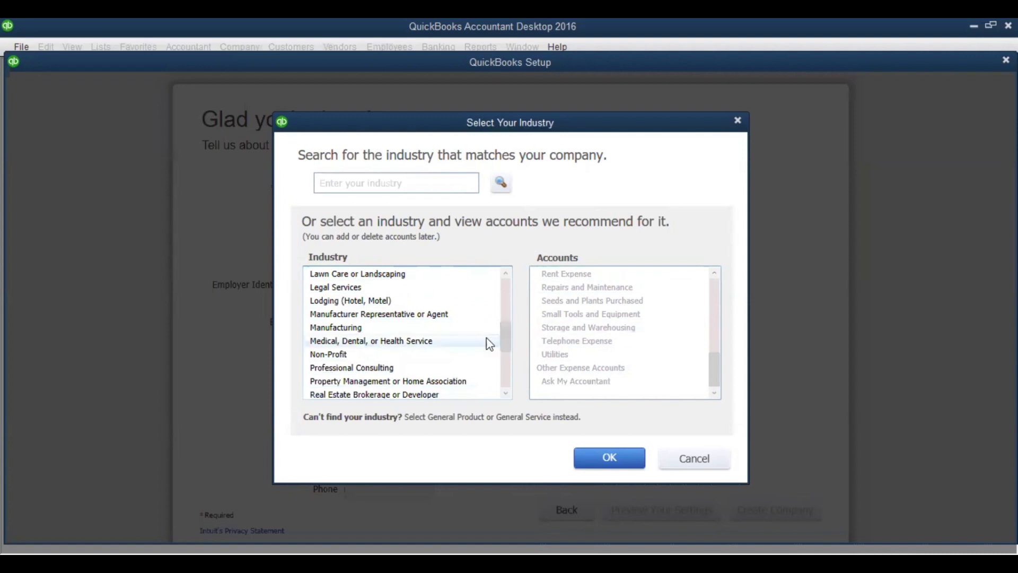
{"action": "left_click", "coordinate": [354, 327]}
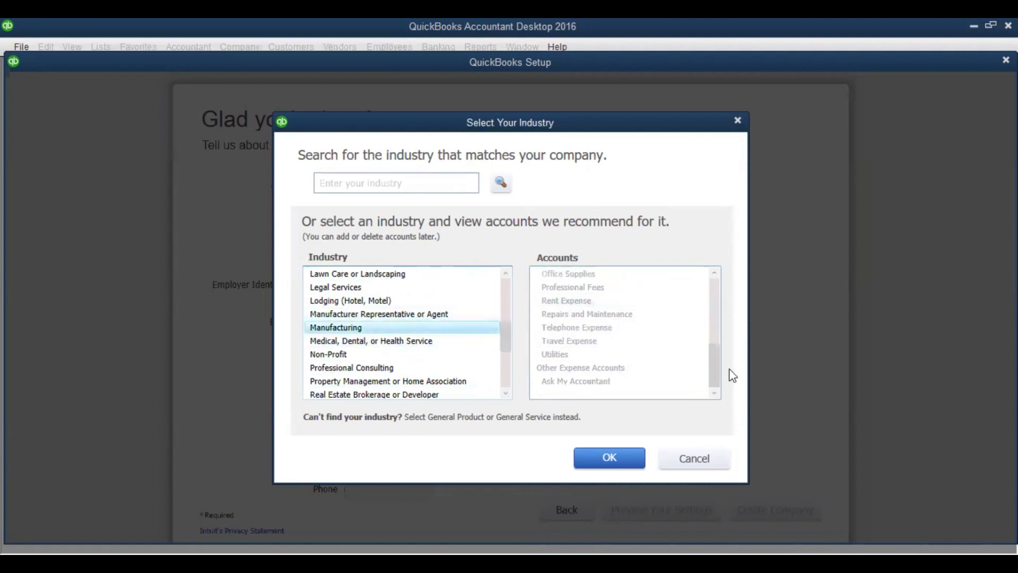
{"action": "left_click_drag", "start_coordinate": [708, 371], "coordinate": [713, 312]}
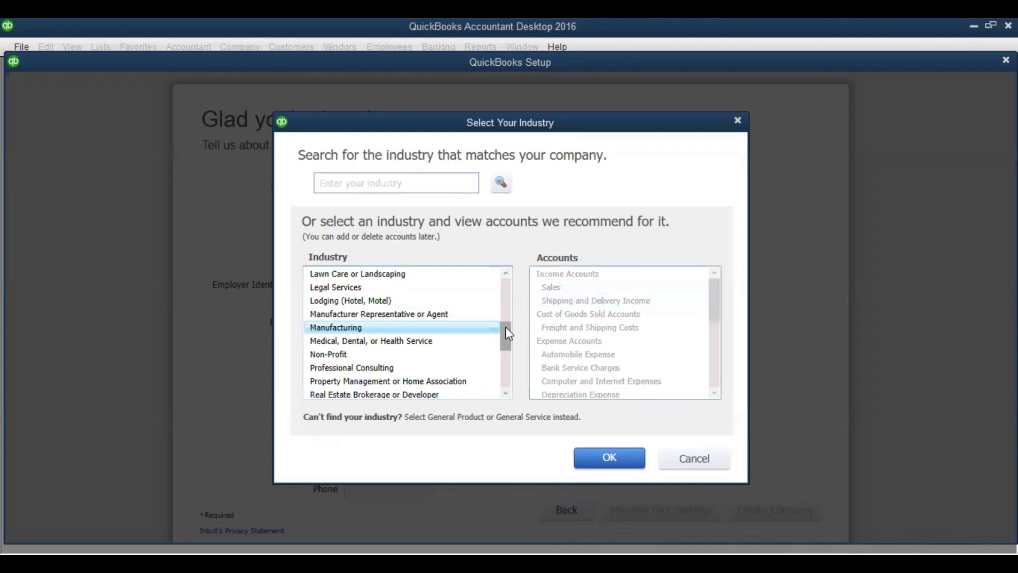
{"action": "left_click_drag", "start_coordinate": [508, 333], "coordinate": [511, 365]}
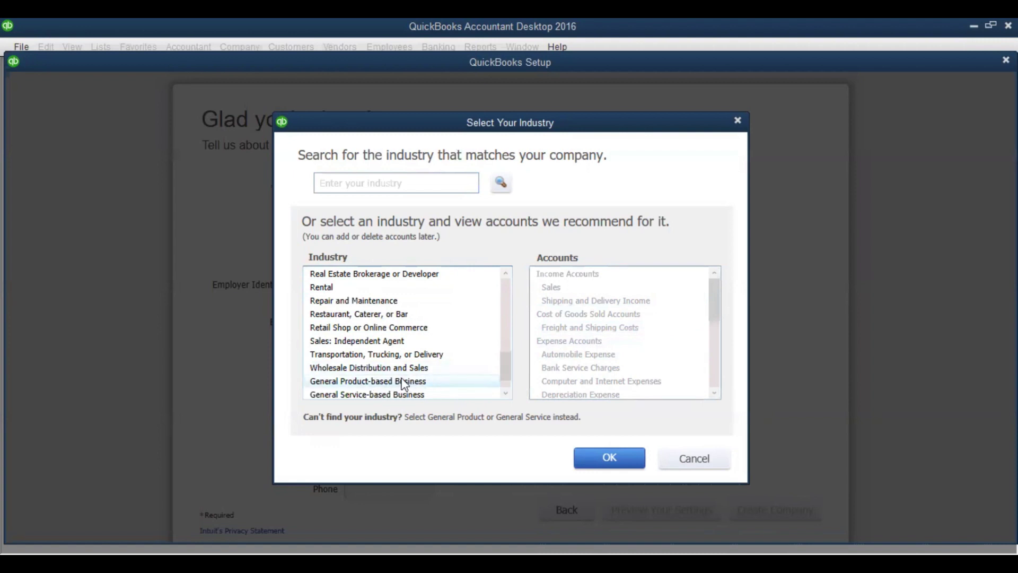
{"action": "left_click", "coordinate": [355, 382]}
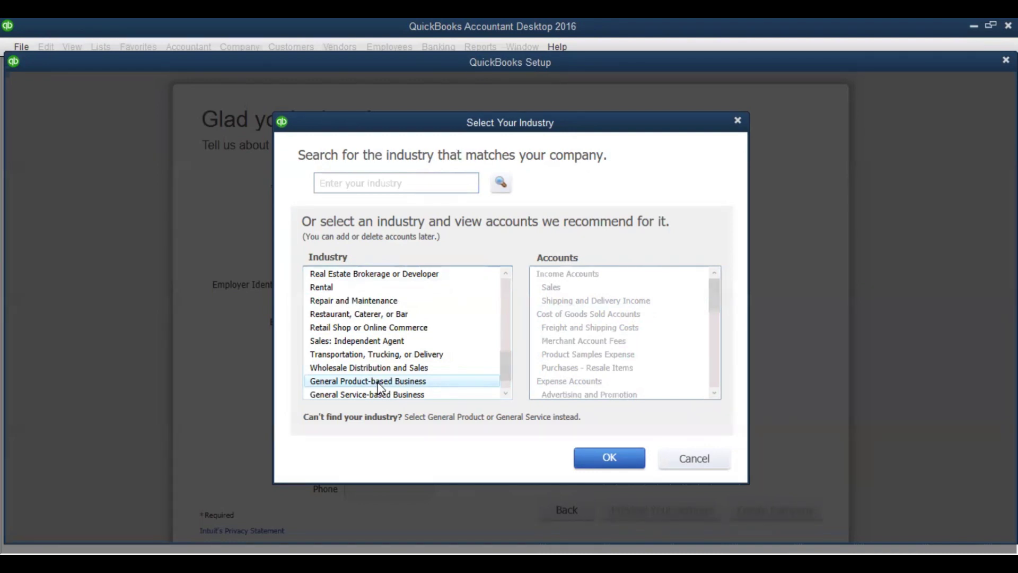
{"action": "left_click", "coordinate": [380, 384]}
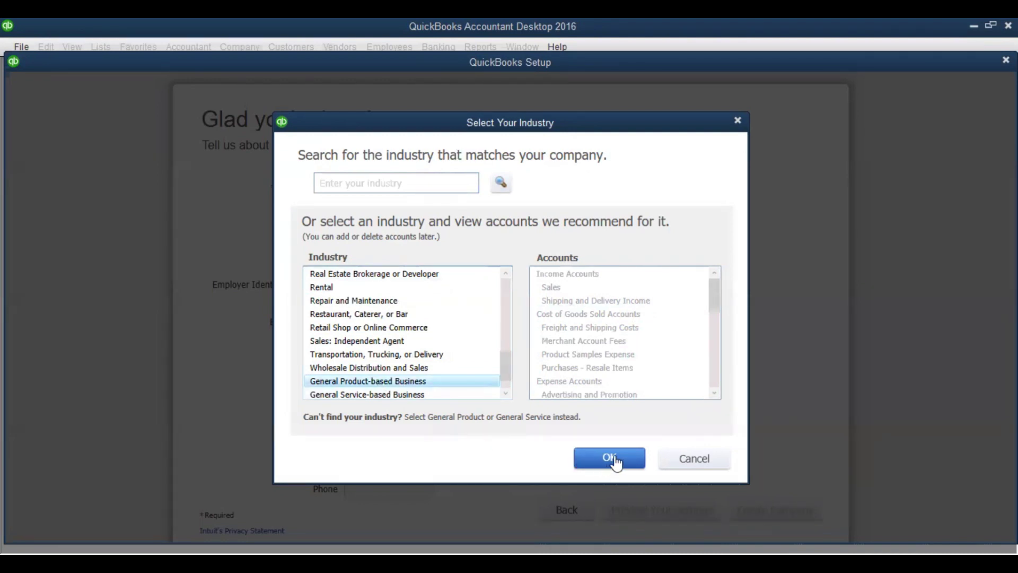
Confirm the chosen industry and set the business type to Partnership or LLP
{"action": "left_click", "coordinate": [610, 458]}
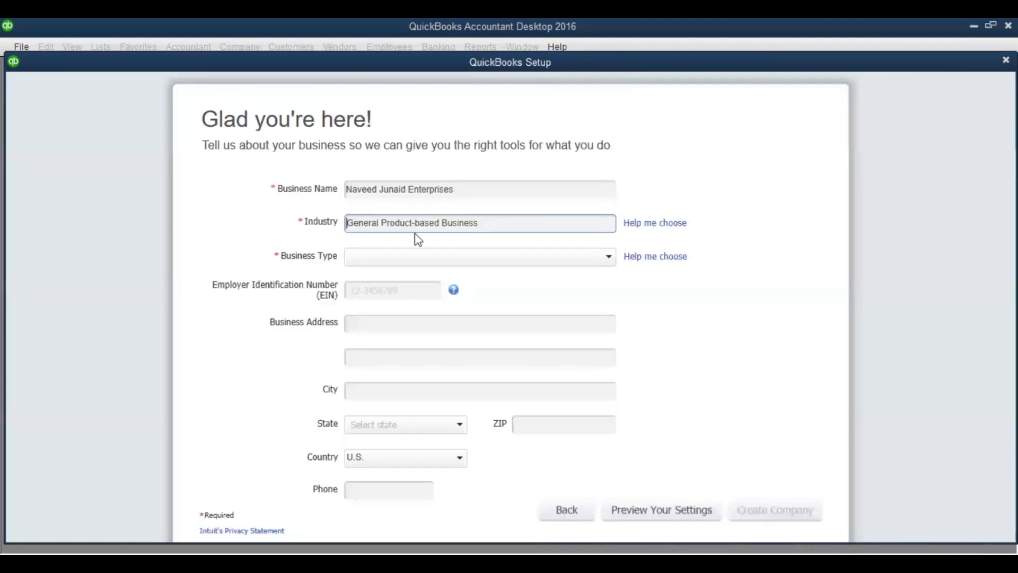
{"action": "left_click", "coordinate": [374, 259]}
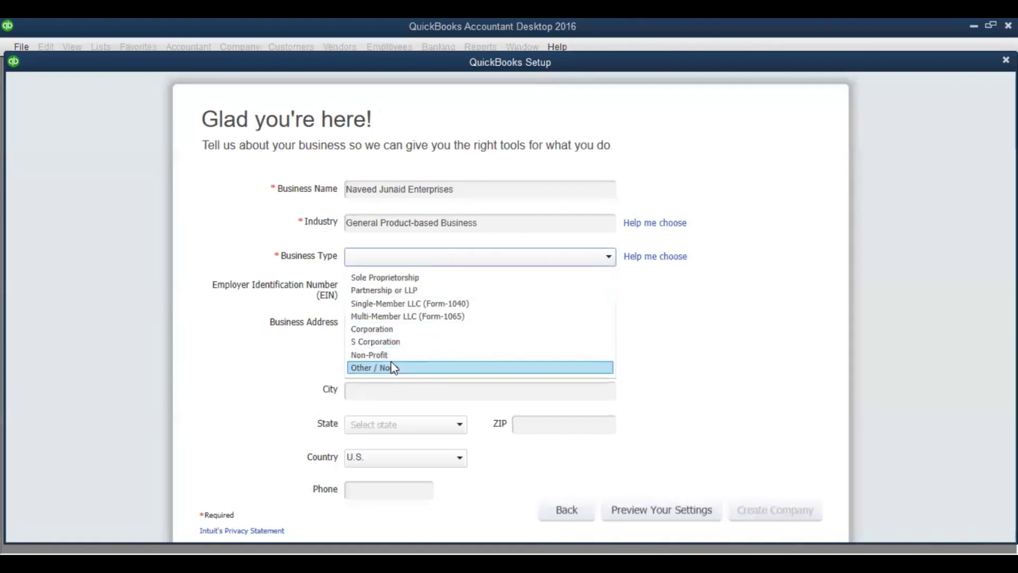
{"action": "left_click", "coordinate": [452, 292]}
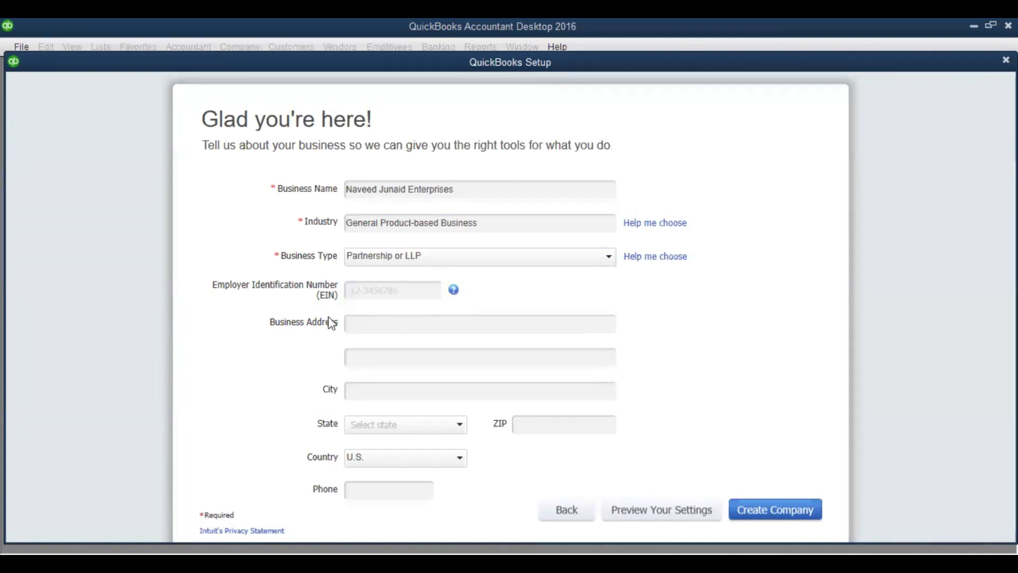
{"action": "left_click", "coordinate": [349, 321]}
Enter and correct the company's employer identification number
{"action": "left_click", "coordinate": [352, 292]}
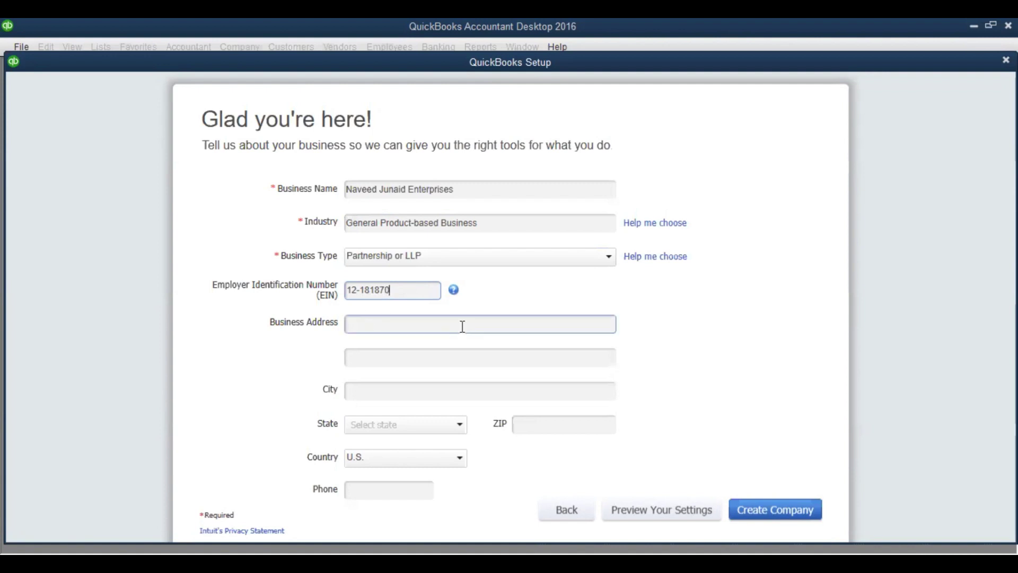
{"action": "key", "text": "Left"}
{"action": "key", "text": "Left"}
{"action": "key", "text": "Left"}
{"action": "key", "text": "Left"}
{"action": "key", "text": "Left"}
{"action": "key", "text": "Left"}
{"action": "key", "text": "Left"}
{"action": "key", "text": "Left"}
{"action": "key", "text": "Left"}
{"action": "key", "text": "Right"}
{"action": "key", "text": "Right"}
{"action": "key", "text": "Right"}
{"action": "key", "text": "Right"}
{"action": "key", "text": "Right"}
{"action": "key", "text": "Right"}
{"action": "key", "text": "Right"}
{"action": "key", "text": "Right"}
{"action": "key", "text": "Right"}
{"action": "type", "text": "1"}
Fill in the business street address and city
{"action": "left_click", "coordinate": [463, 326]}
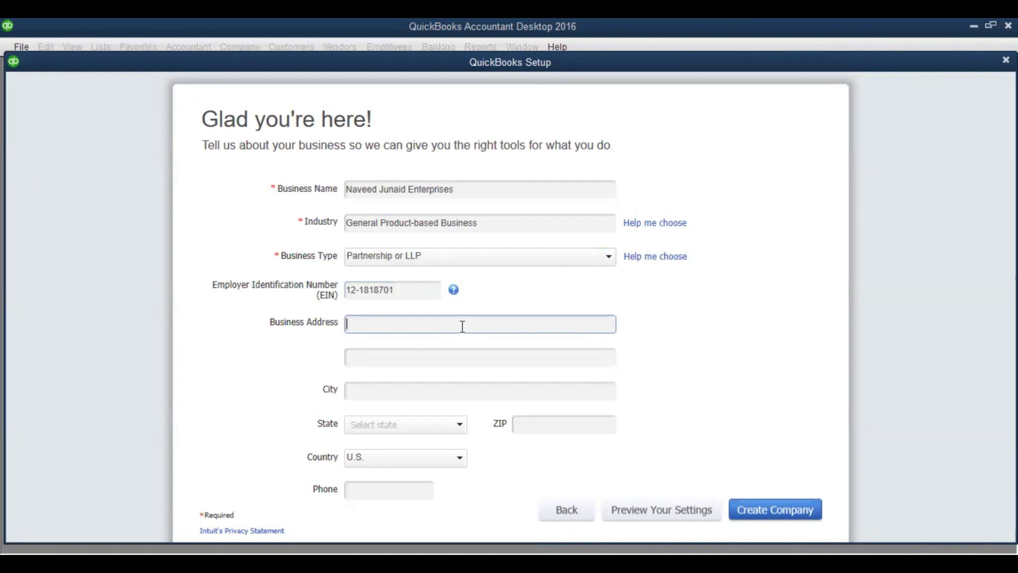
{"action": "type", "text": "Karachi"}
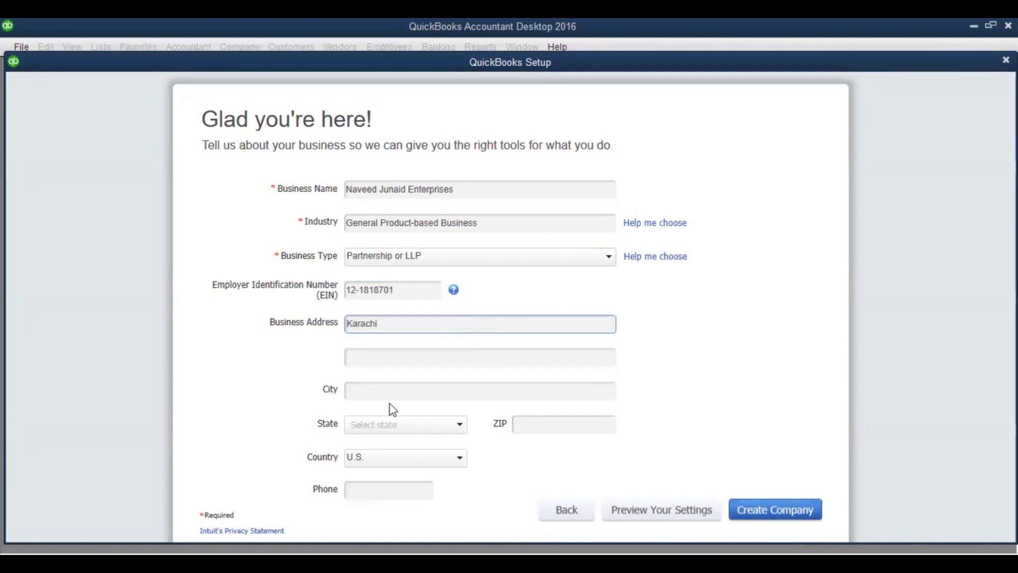
{"action": "left_click_drag", "start_coordinate": [383, 325], "coordinate": [321, 339]}
{"action": "type", "text": "DHA P"}
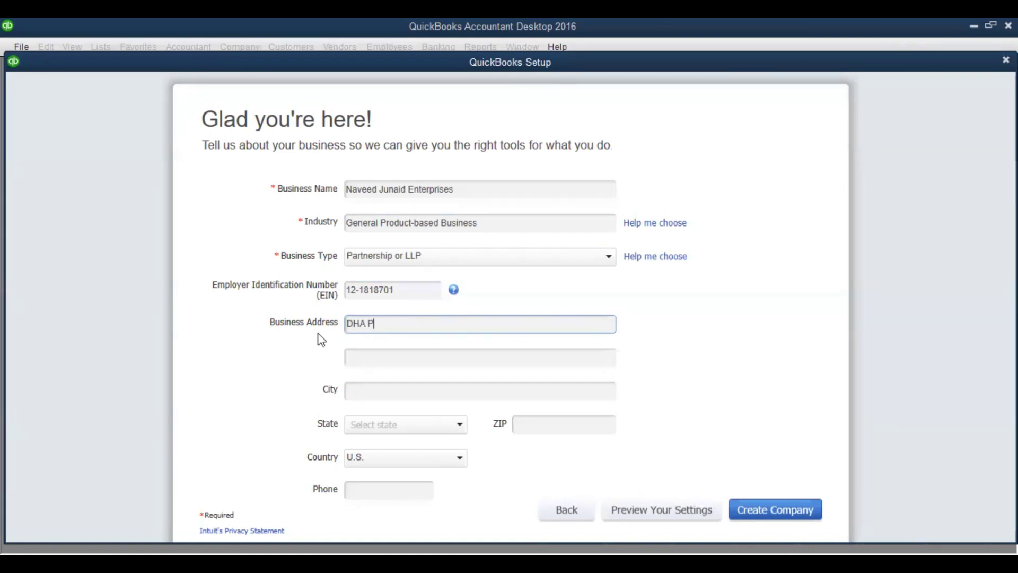
{"action": "type", "text": "hase 1"}
{"action": "left_click", "coordinate": [358, 355]}
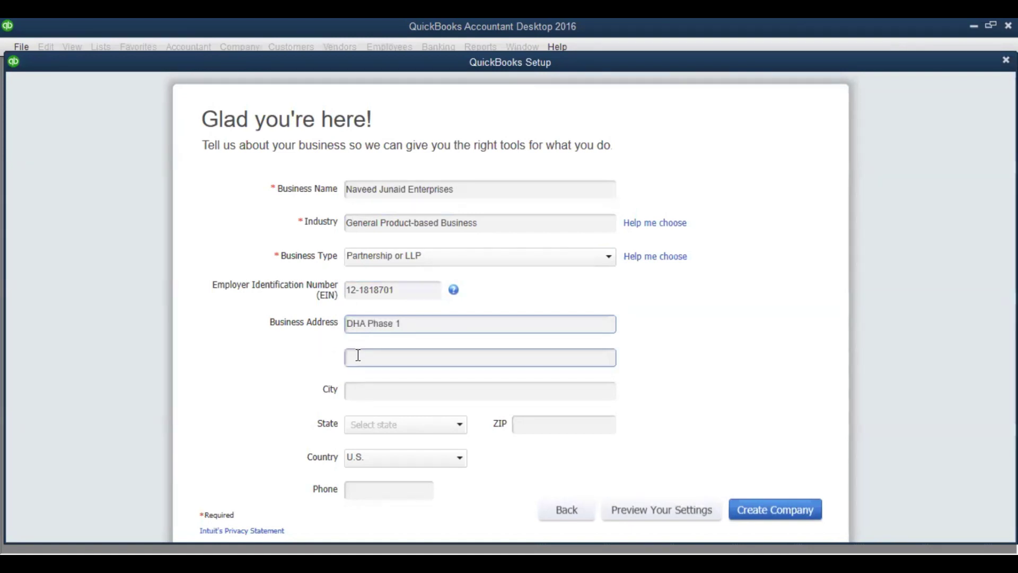
{"action": "left_click", "coordinate": [359, 387]}
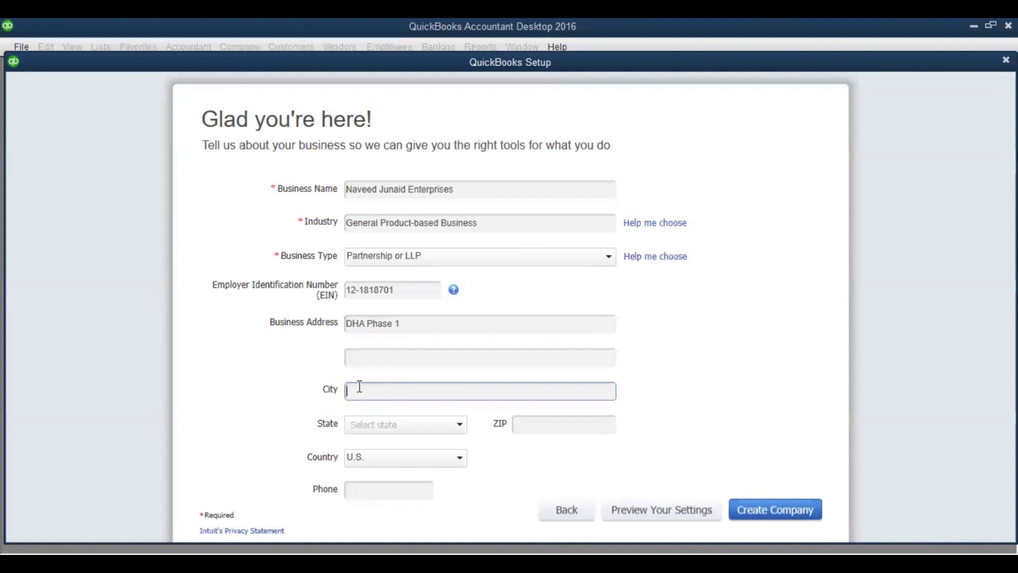
{"action": "type", "text": "Karachi"}
Enter the ZIP code and set the country to Other, leaving the state blank
{"action": "left_click", "coordinate": [462, 426]}
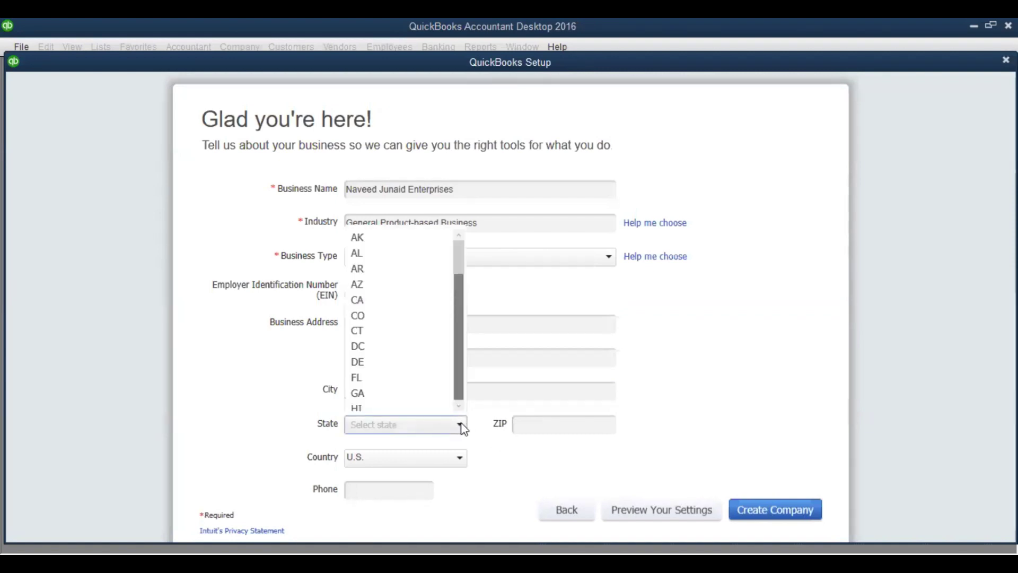
{"action": "left_click", "coordinate": [505, 290]}
{"action": "left_click", "coordinate": [523, 392]}
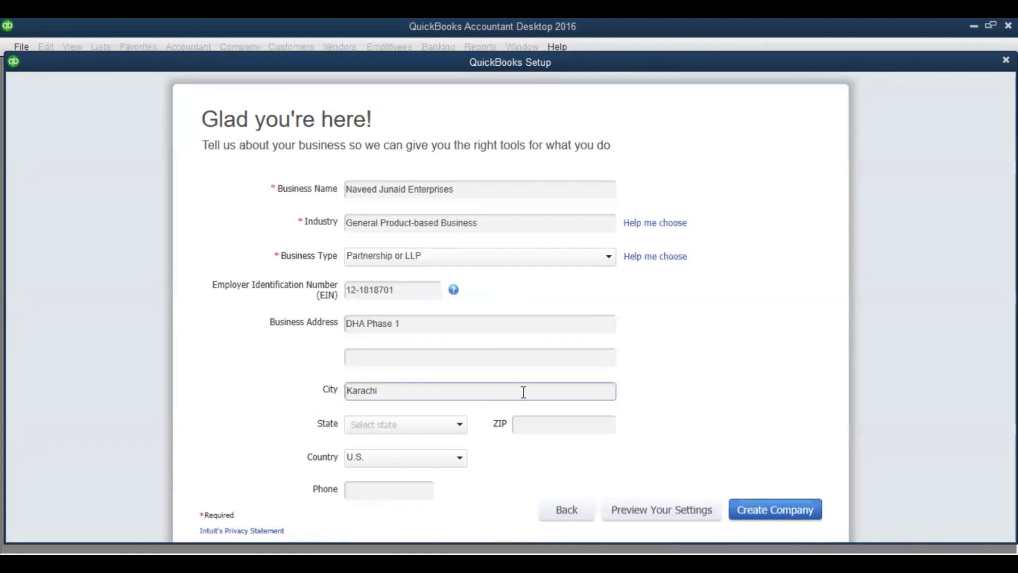
{"action": "left_click", "coordinate": [533, 430]}
{"action": "type", "text": "7550"}
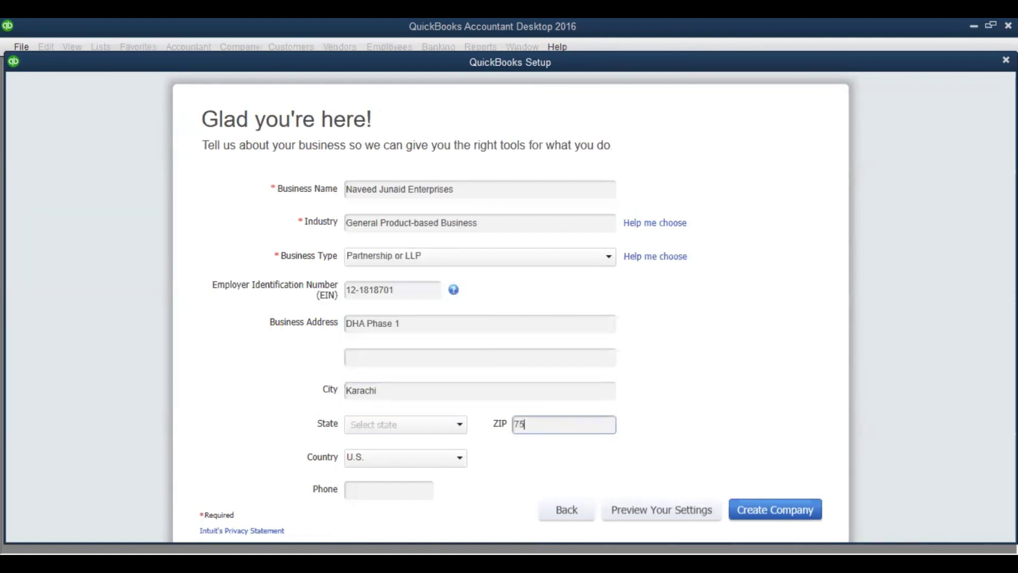
{"action": "left_click", "coordinate": [406, 458]}
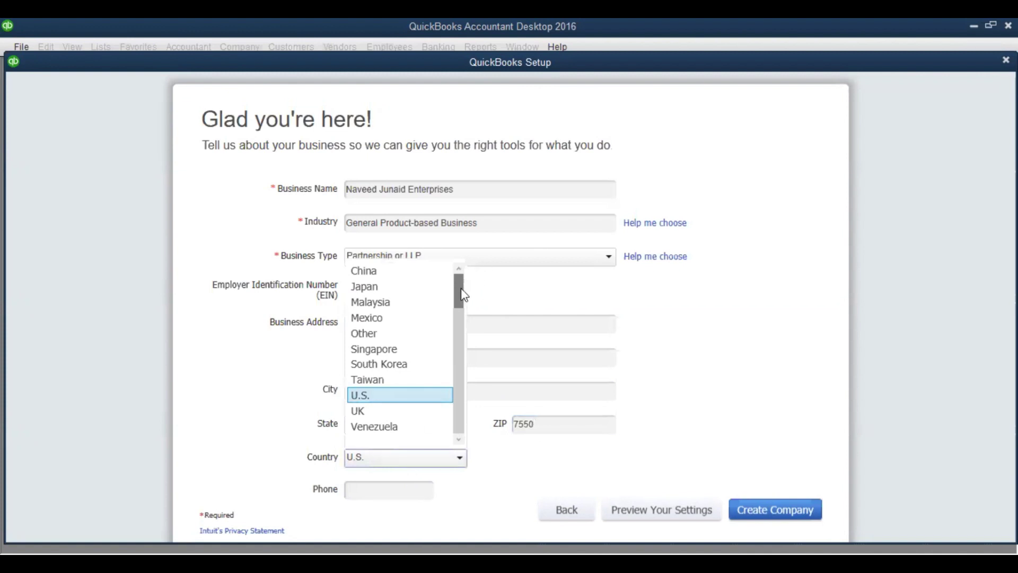
{"action": "key", "text": "o"}
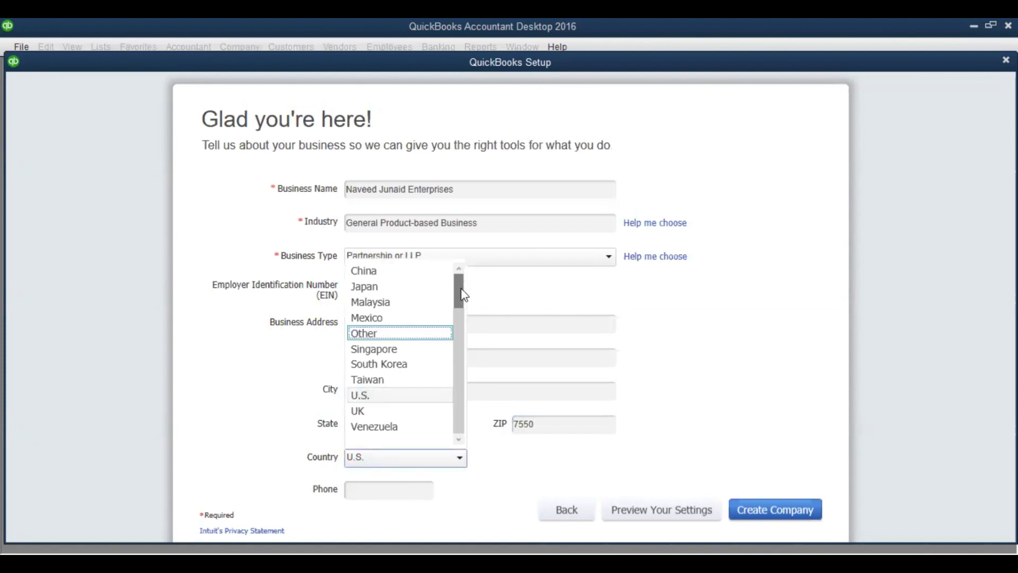
{"action": "key", "text": "Return"}
Enter the business phone number and create the company file
{"action": "left_click", "coordinate": [353, 491]}
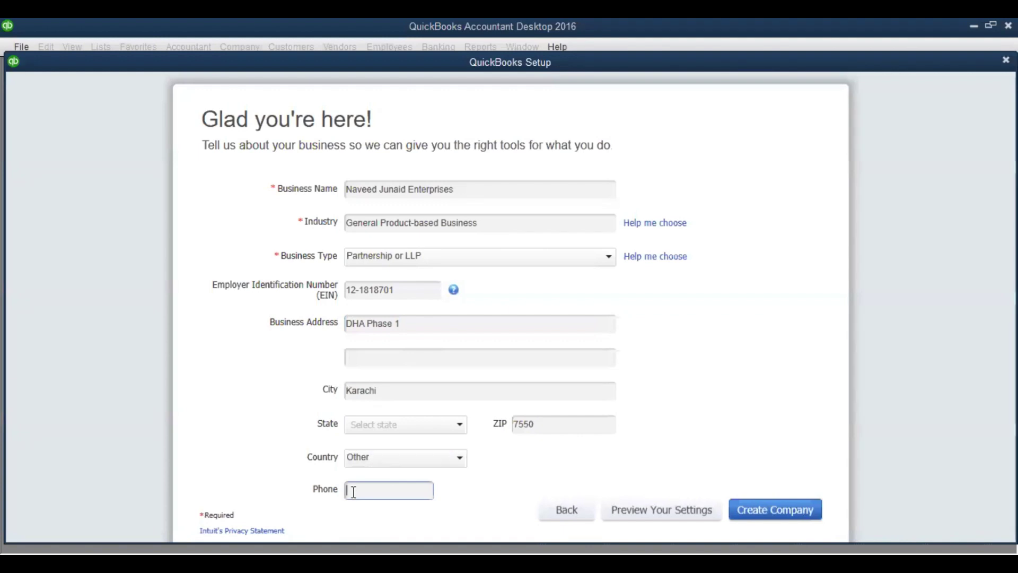
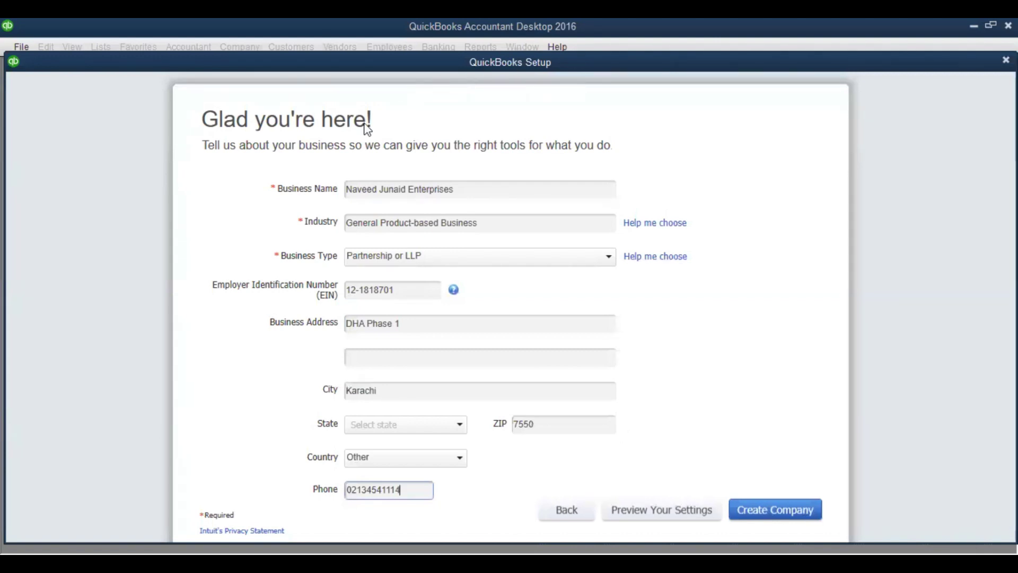
{"action": "left_click", "coordinate": [777, 517]}
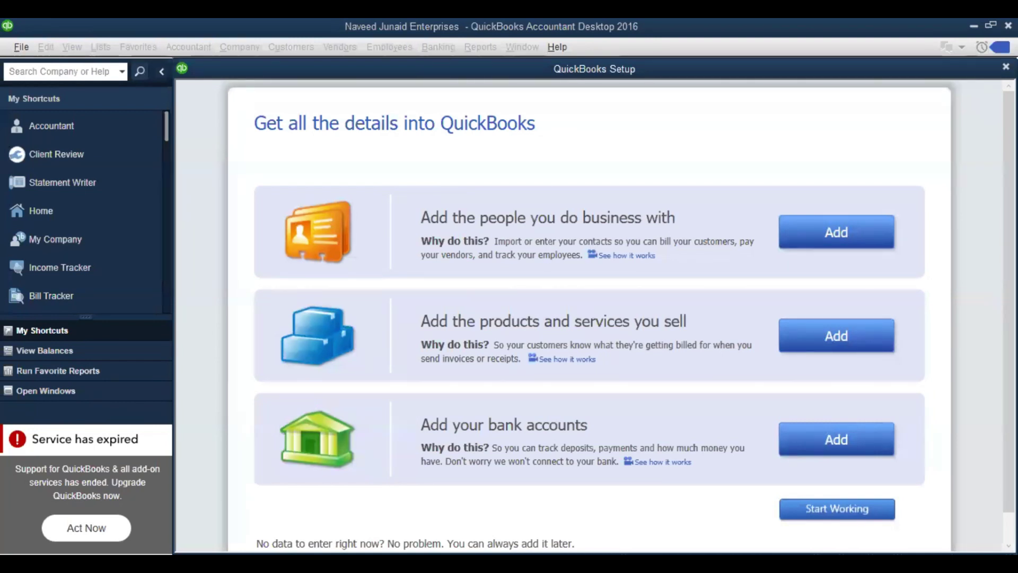
{"action": "scroll", "coordinate": [619, 315], "scroll_direction": "down", "scroll_amount": 1}
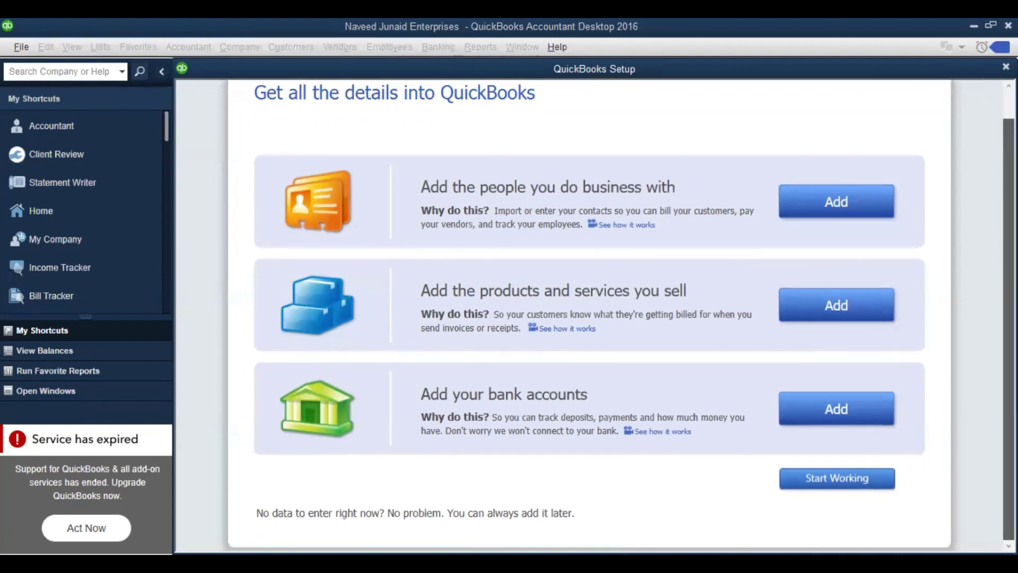
{"action": "scroll", "coordinate": [588, 315], "scroll_direction": "up", "scroll_amount": 1}
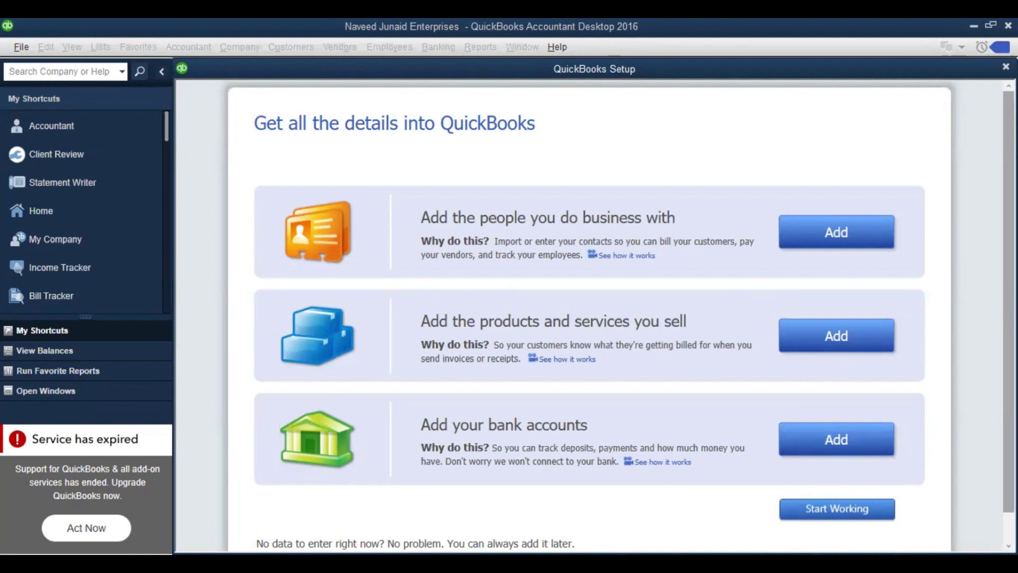
{"action": "scroll", "coordinate": [572, 226], "scroll_direction": "down", "scroll_amount": 1}
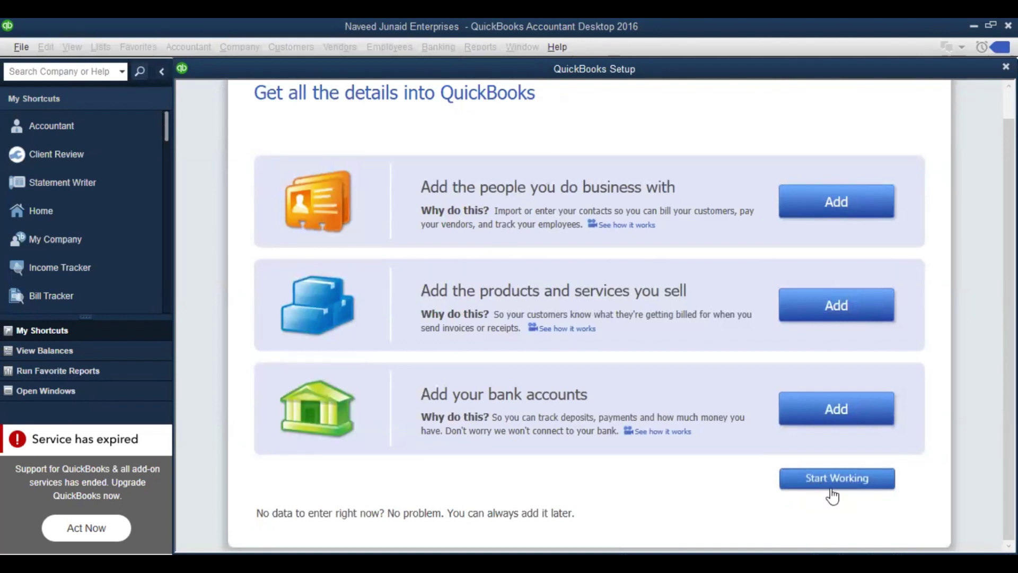
Finish setup with Start Working and close the Accountant Center
{"action": "left_click", "coordinate": [832, 493]}
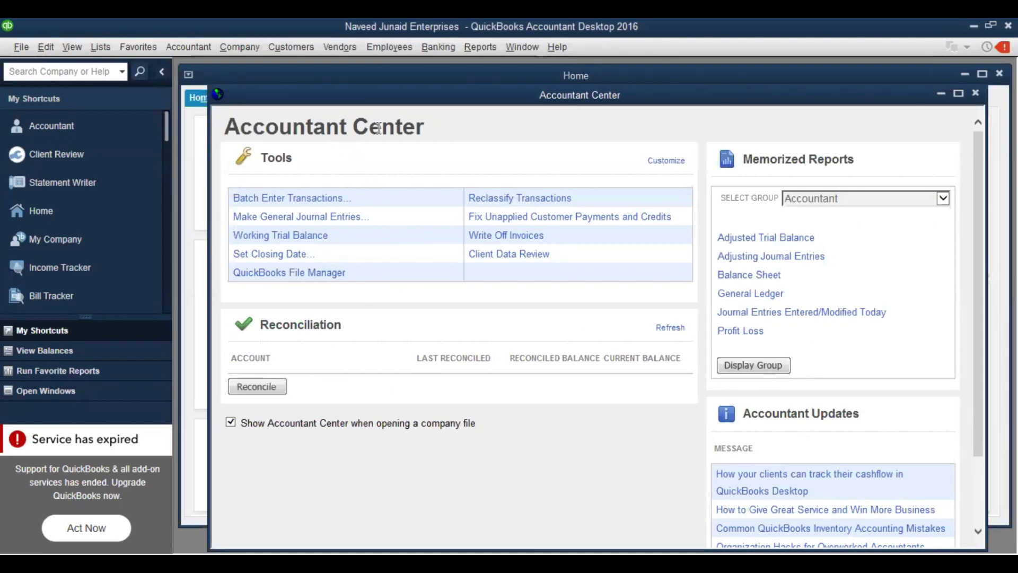
{"action": "key", "text": "Escape"}
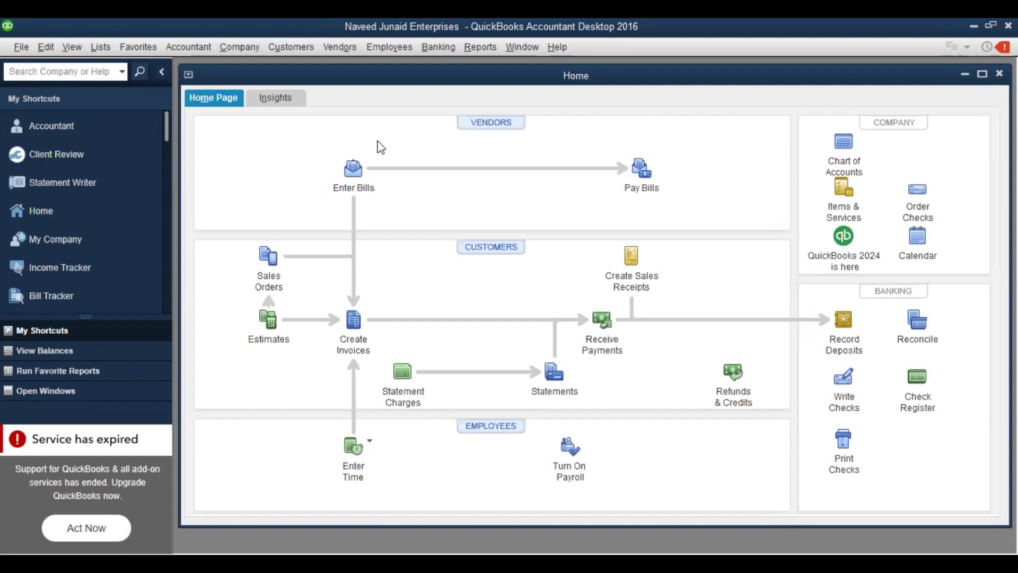
Close the Home page and open Lists > Chart of Accounts
{"action": "key", "text": "Escape"}
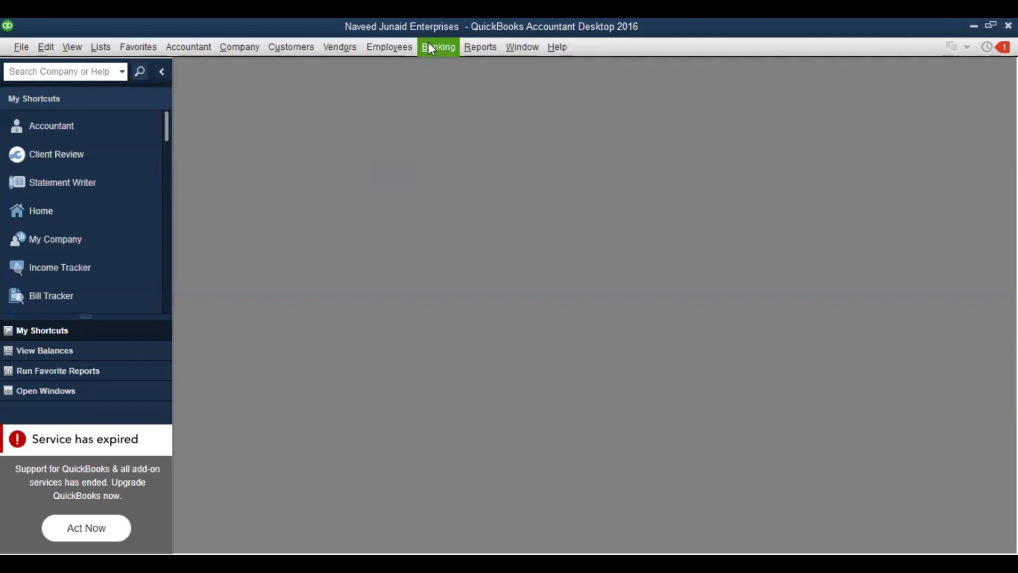
{"action": "left_click", "coordinate": [103, 47]}
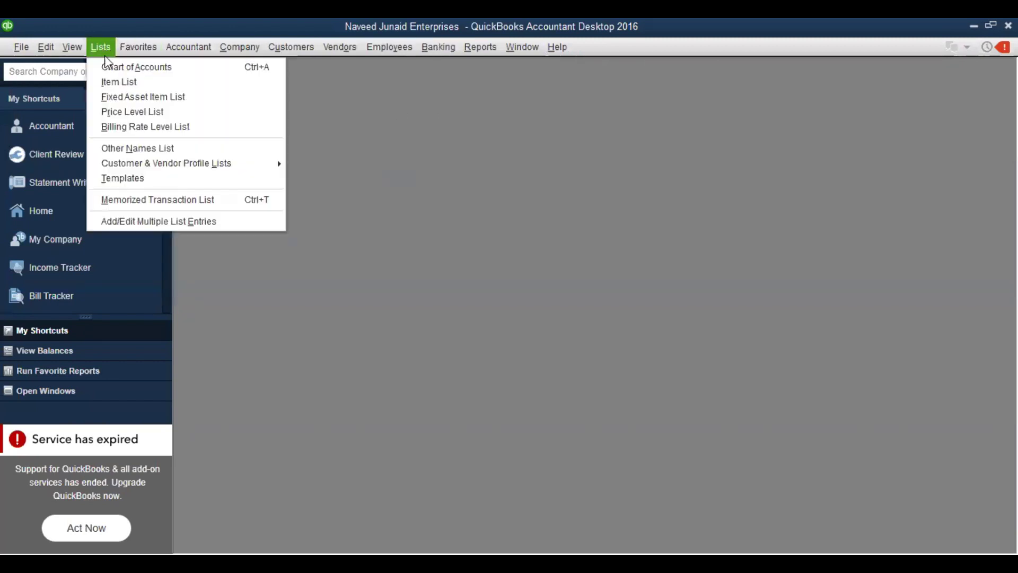
{"action": "left_click", "coordinate": [109, 67]}
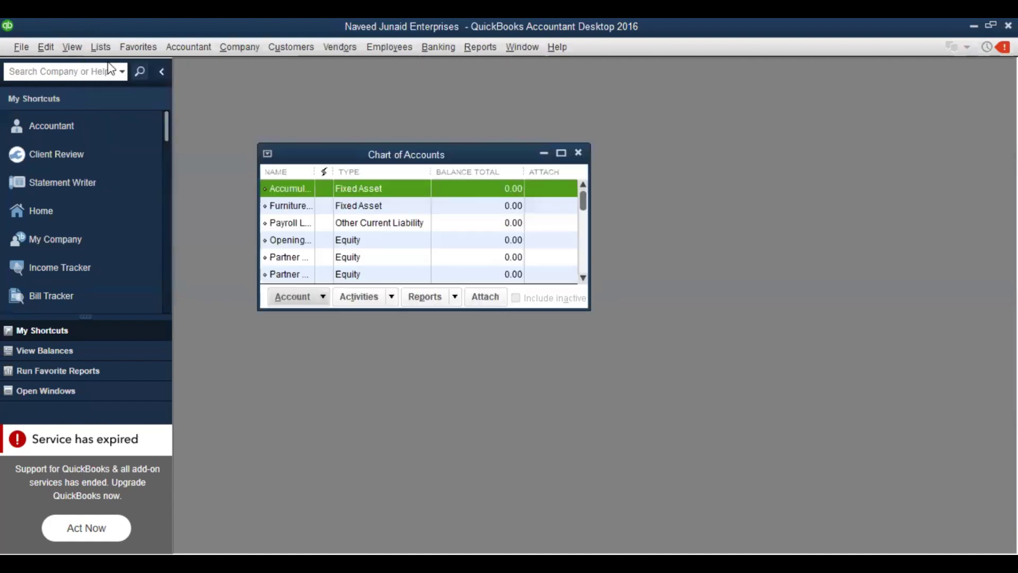
Maximize the Chart of Accounts and browse the equity, income and cost of goods sold accounts
{"action": "left_click", "coordinate": [562, 154]}
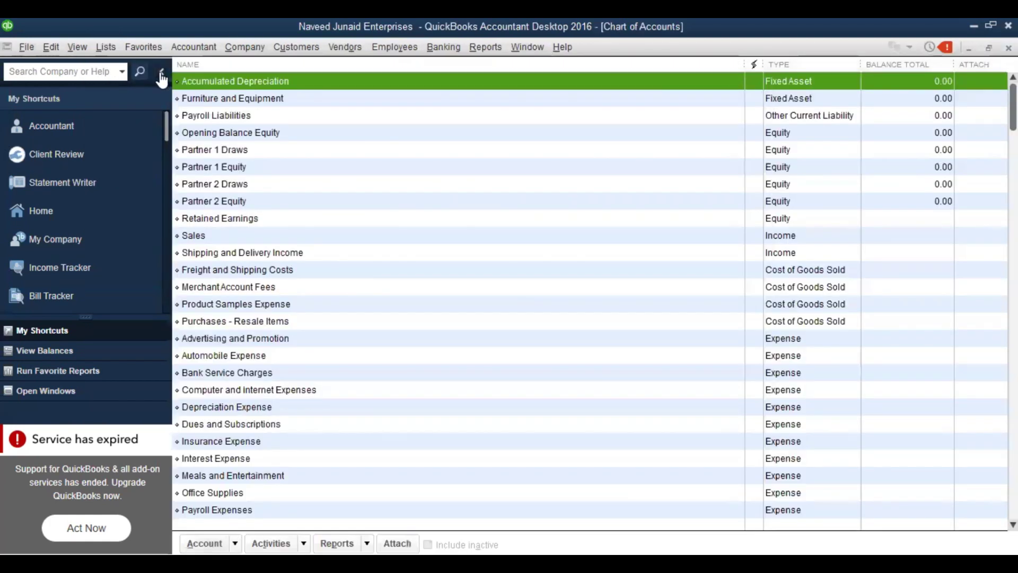
{"action": "left_click", "coordinate": [162, 72]}
{"action": "key", "text": "Down"}
{"action": "key", "text": "Down"}
{"action": "key", "text": "Down"}
{"action": "key", "text": "Down"}
{"action": "key", "text": "Down"}
{"action": "key", "text": "Down"}
{"action": "key", "text": "Down"}
{"action": "key", "text": "Down"}
{"action": "key", "text": "Down"}
{"action": "key", "text": "Down"}
{"action": "key", "text": "Down"}
{"action": "key", "text": "Down"}
{"action": "key", "text": "Down"}
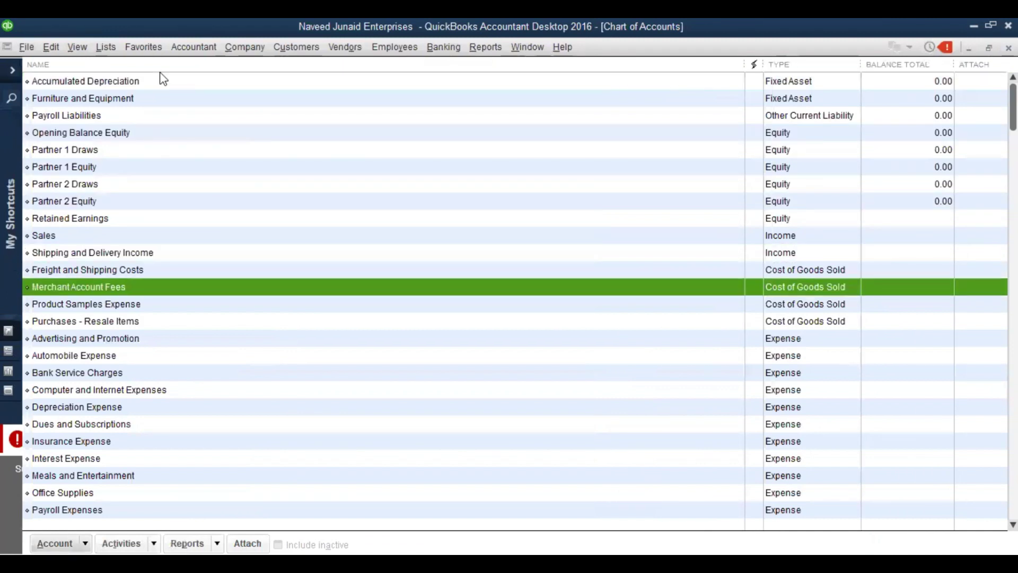
{"action": "key", "text": "Up"}
{"action": "key", "text": "Up"}
{"action": "key", "text": "Up"}
{"action": "key", "text": "Up"}
{"action": "key", "text": "Up"}
{"action": "key", "text": "Up"}
{"action": "key", "text": "Up"}
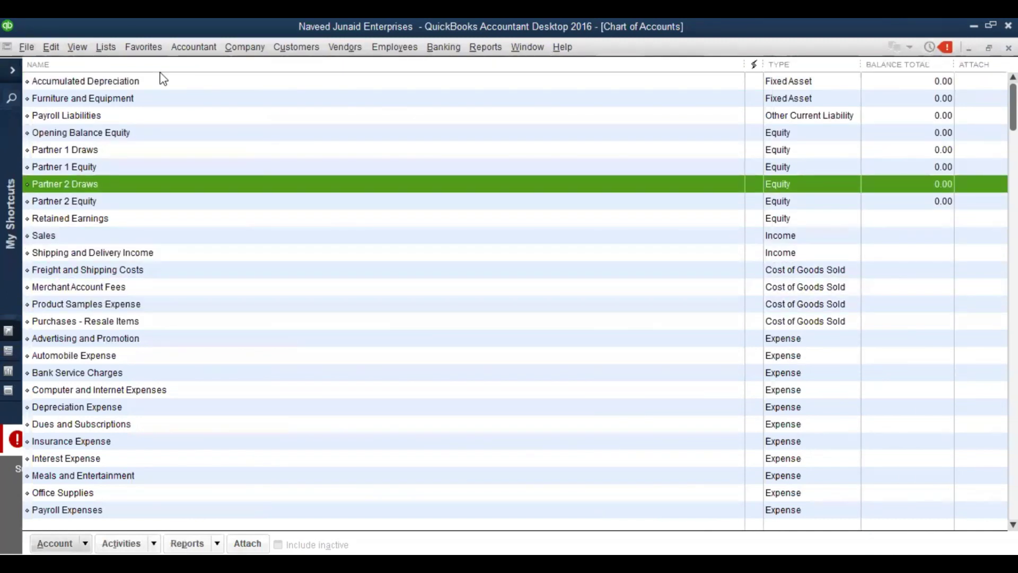
{"action": "key", "text": "Up"}
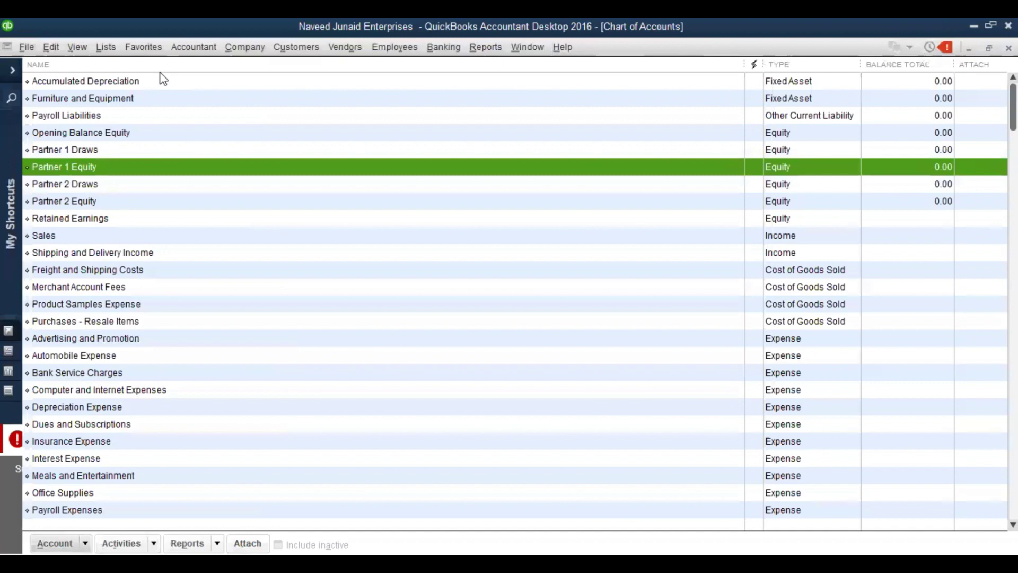
{"action": "key", "text": "Up"}
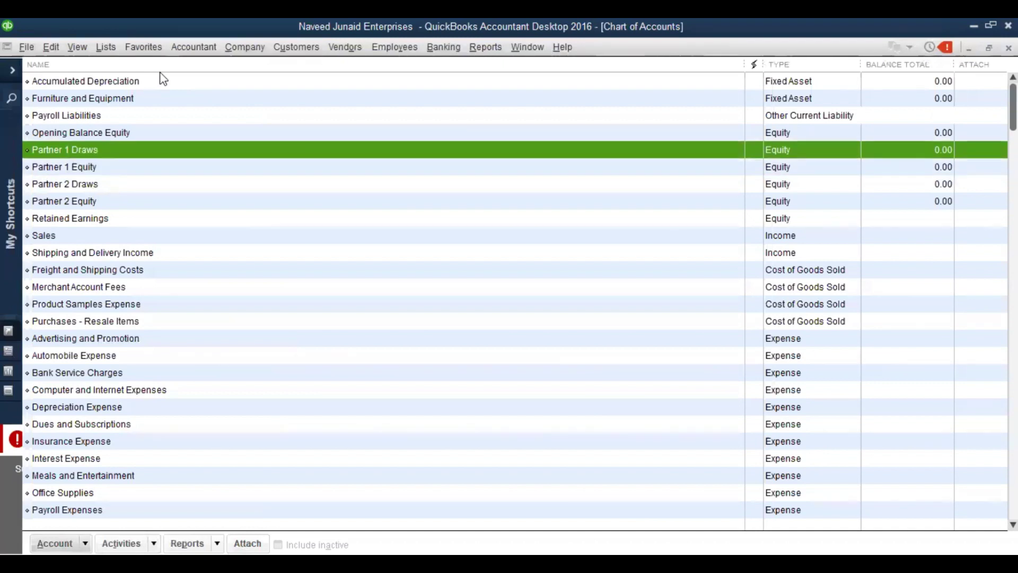
{"action": "key", "text": "Down"}
{"action": "key", "text": "Down"}
{"action": "key", "text": "Down"}
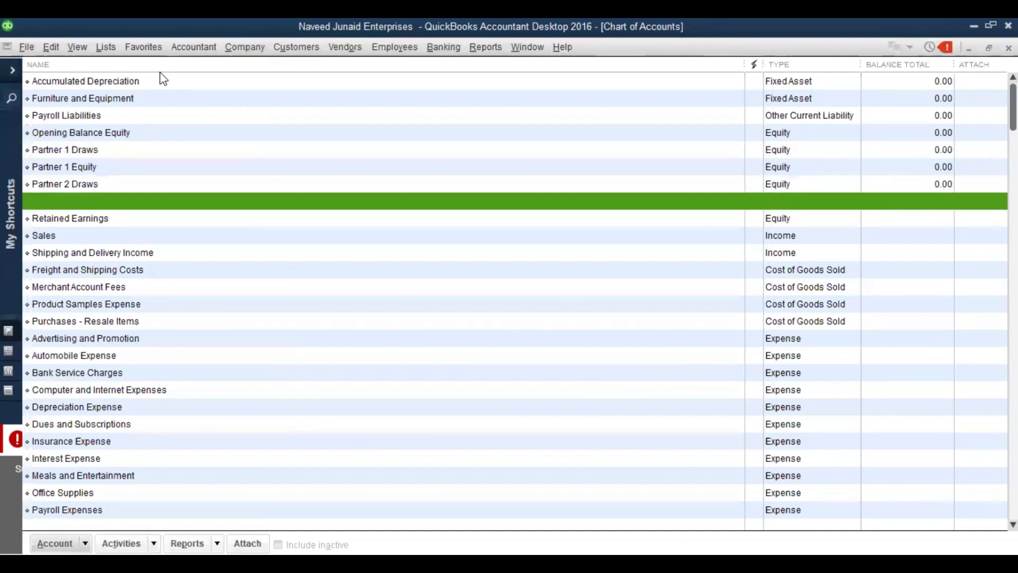
{"action": "key", "text": "Up"}
{"action": "key", "text": "Up"}
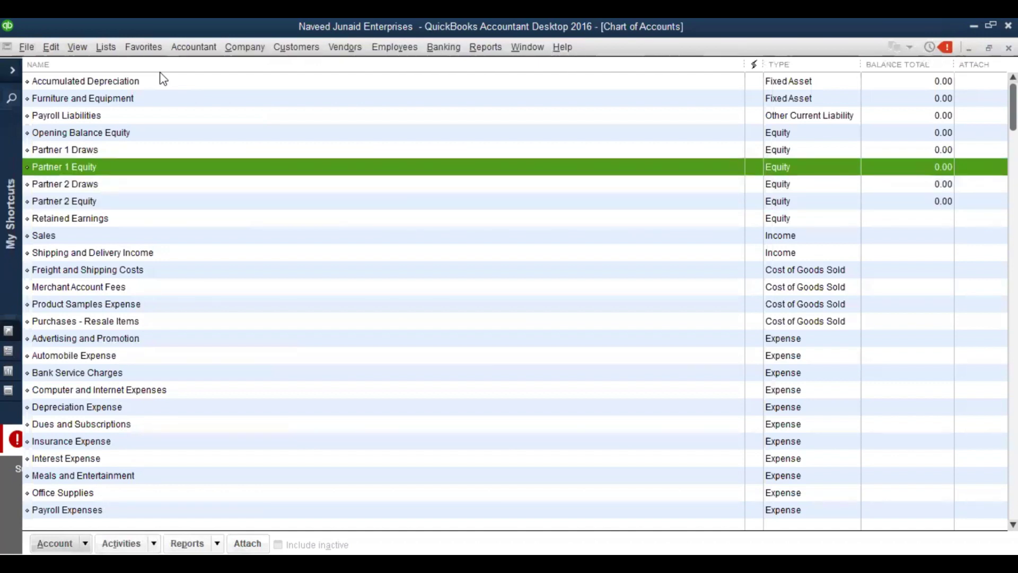
{"action": "key", "text": "Down"}
{"action": "key", "text": "Up"}
{"action": "key", "text": "Up"}
{"action": "key", "text": "Up"}
{"action": "key", "text": "Up"}
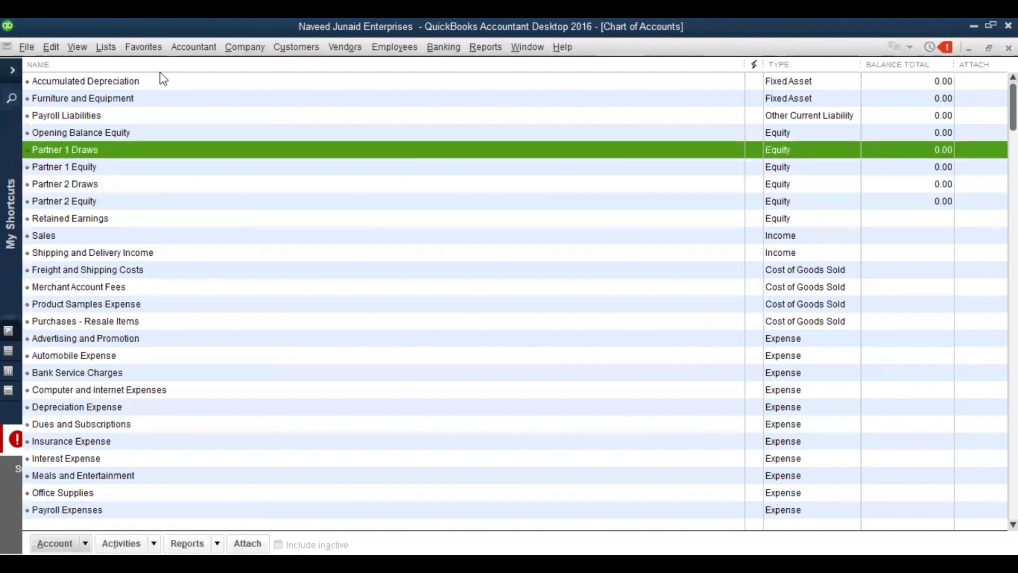
{"action": "key", "text": "Down"}
{"action": "key", "text": "Down"}
{"action": "key", "text": "Down"}
{"action": "key", "text": "Down"}
{"action": "key", "text": "Down"}
{"action": "key", "text": "Down"}
{"action": "key", "text": "Down"}
{"action": "key", "text": "Down"}
{"action": "key", "text": "Down"}
{"action": "key", "text": "Down"}
{"action": "key", "text": "Down"}
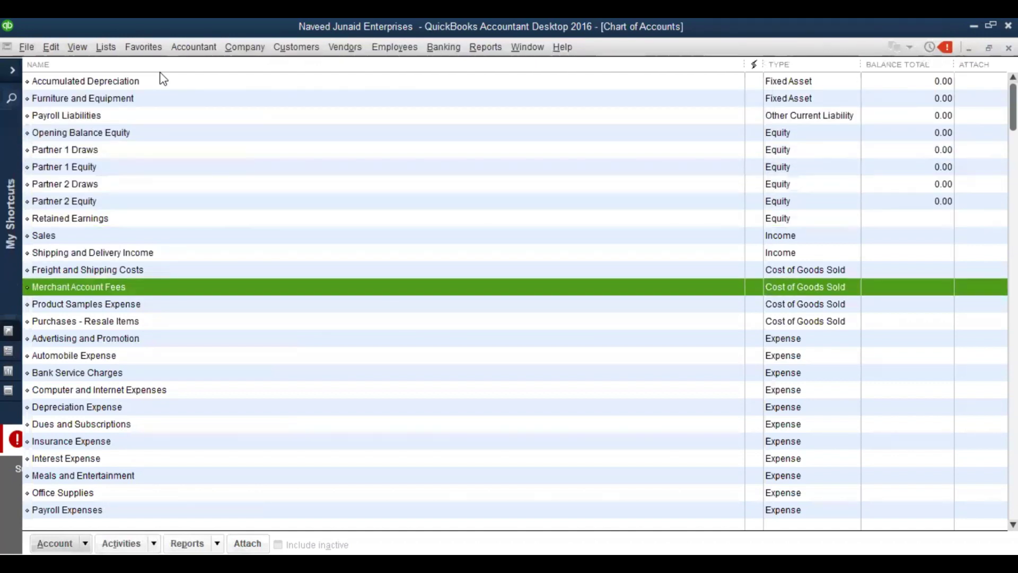
{"action": "key", "text": "Up"}
{"action": "key", "text": "Up"}
{"action": "key", "text": "Down"}
{"action": "key", "text": "Down"}
{"action": "key", "text": "Down"}
{"action": "key", "text": "Up"}
{"action": "key", "text": "Up"}
{"action": "key", "text": "Up"}
{"action": "key", "text": "Up"}
{"action": "key", "text": "Down"}
{"action": "key", "text": "Down"}
{"action": "key", "text": "Down"}
{"action": "key", "text": "Down"}
{"action": "key", "text": "Down"}
{"action": "key", "text": "Down"}
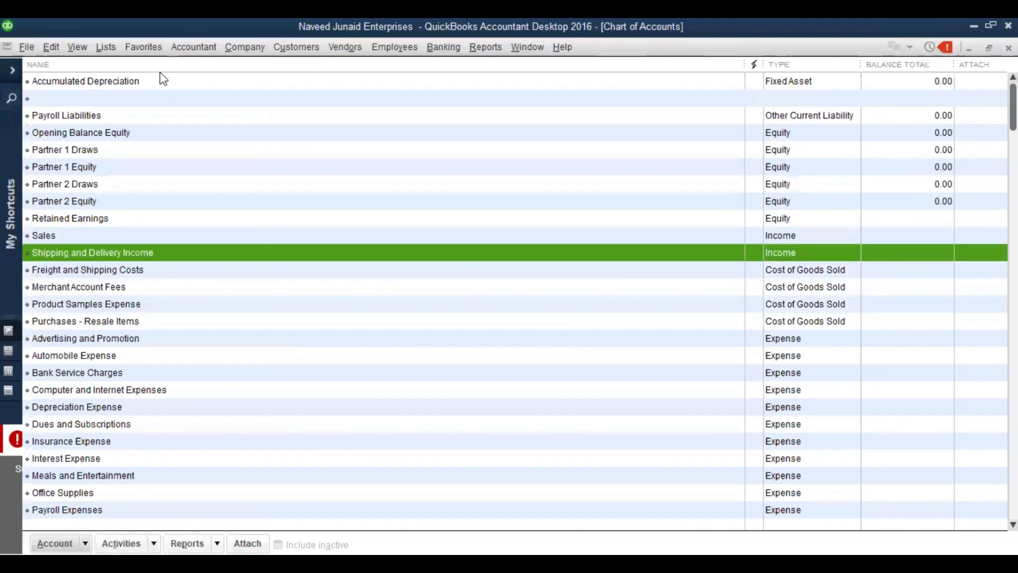
{"action": "key", "text": "Down"}
{"action": "key", "text": "Down"}
{"action": "key", "text": "Down"}
{"action": "key", "text": "Down"}
{"action": "key", "text": "Down"}
{"action": "key", "text": "Down"}
{"action": "key", "text": "Down"}
{"action": "key", "text": "Down"}
{"action": "key", "text": "Down"}
{"action": "key", "text": "Down"}
{"action": "key", "text": "Down"}
{"action": "key", "text": "Down"}
{"action": "key", "text": "Down"}
{"action": "key", "text": "Down"}
{"action": "key", "text": "Down"}
{"action": "key", "text": "Down"}
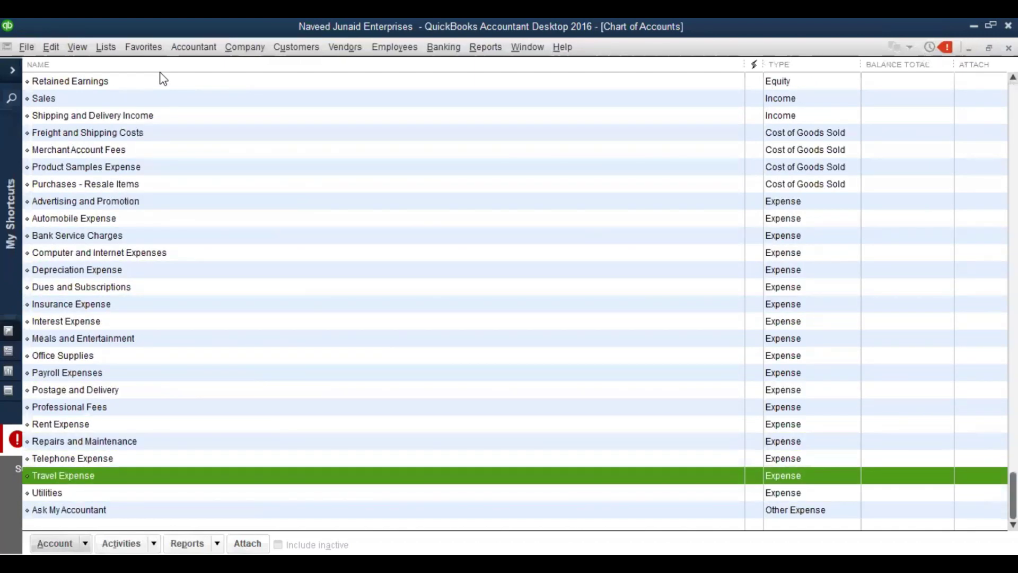
{"action": "key", "text": "Up"}
{"action": "key", "text": "Up"}
{"action": "key", "text": "Up"}
{"action": "key", "text": "Up"}
{"action": "key", "text": "Up"}
{"action": "key", "text": "Up"}
{"action": "key", "text": "Up"}
{"action": "key", "text": "Up"}
{"action": "key", "text": "Up"}
{"action": "key", "text": "Up"}
{"action": "key", "text": "Up"}
{"action": "key", "text": "Up"}
{"action": "key", "text": "Up"}
{"action": "key", "text": "Up"}
{"action": "key", "text": "Up"}
{"action": "key", "text": "Up"}
{"action": "key", "text": "Up"}
{"action": "key", "text": "Up"}
{"action": "key", "text": "Up"}
{"action": "key", "text": "Up"}
{"action": "key", "text": "Up"}
{"action": "key", "text": "Up"}
{"action": "key", "text": "Up"}
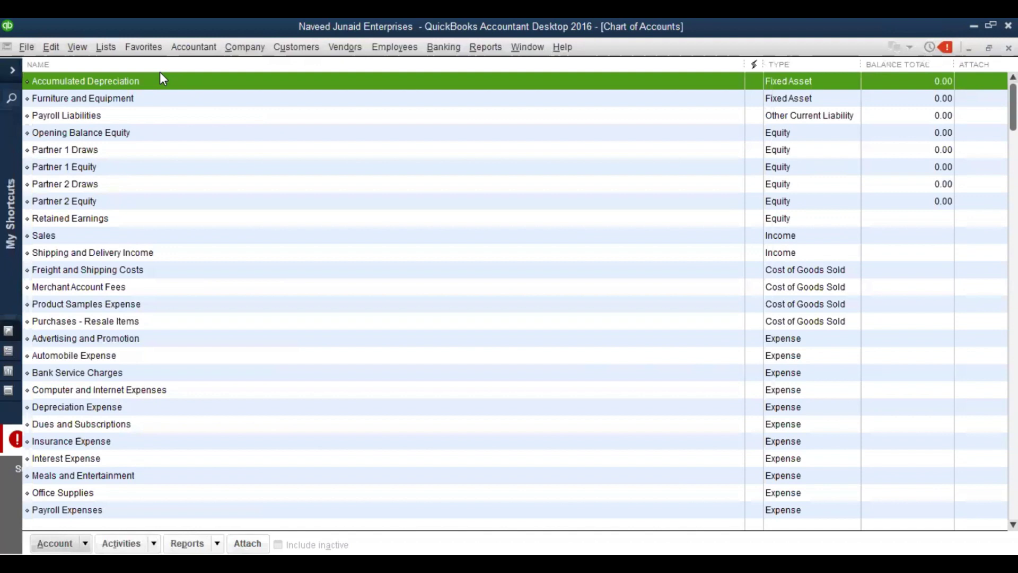
Select Partner 1 Equity and Sales, return to the list top, and open the Account menu
{"action": "left_click", "coordinate": [212, 162]}
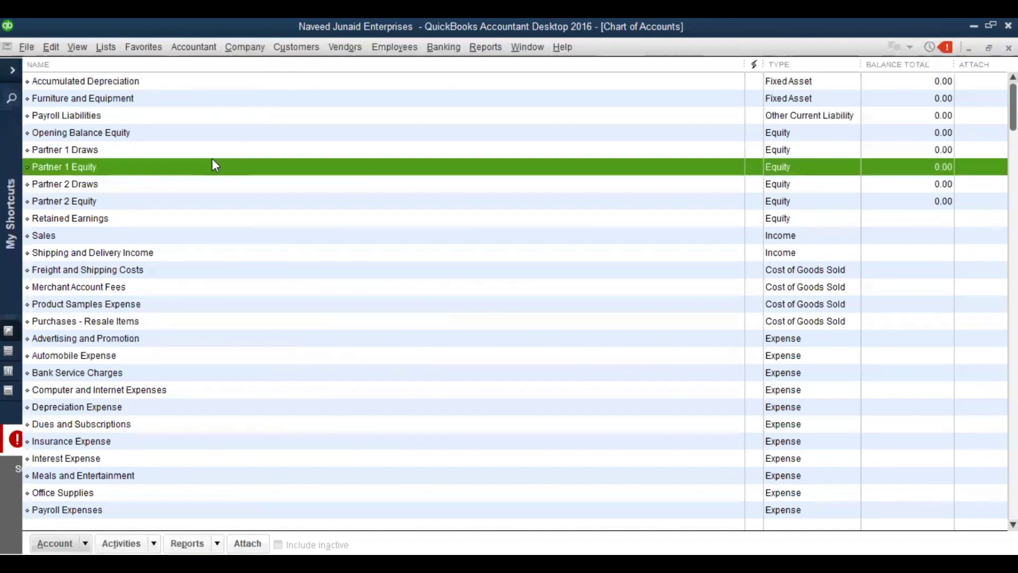
{"action": "left_click", "coordinate": [272, 237]}
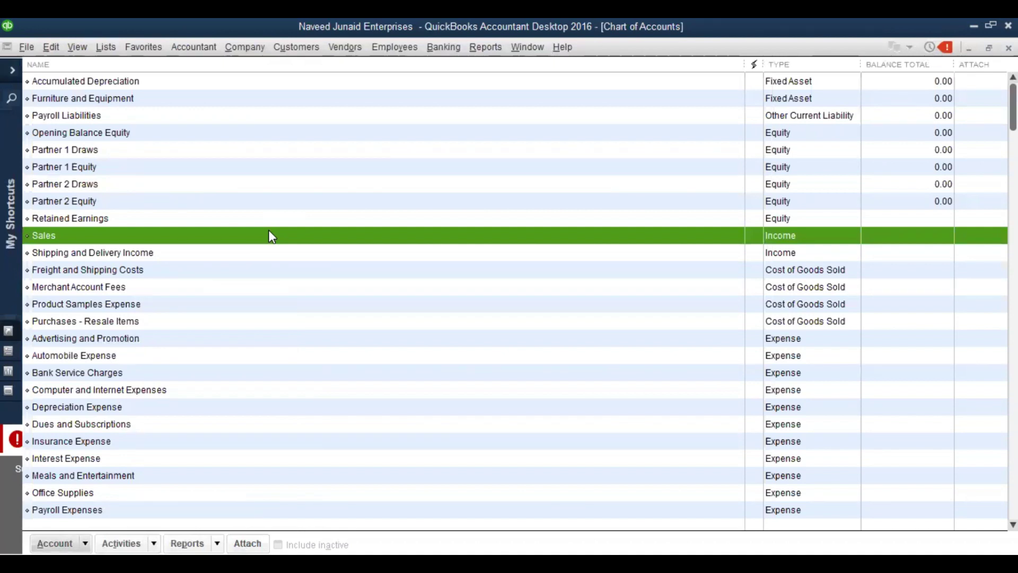
{"action": "key", "text": "Up"}
{"action": "key", "text": "Home"}
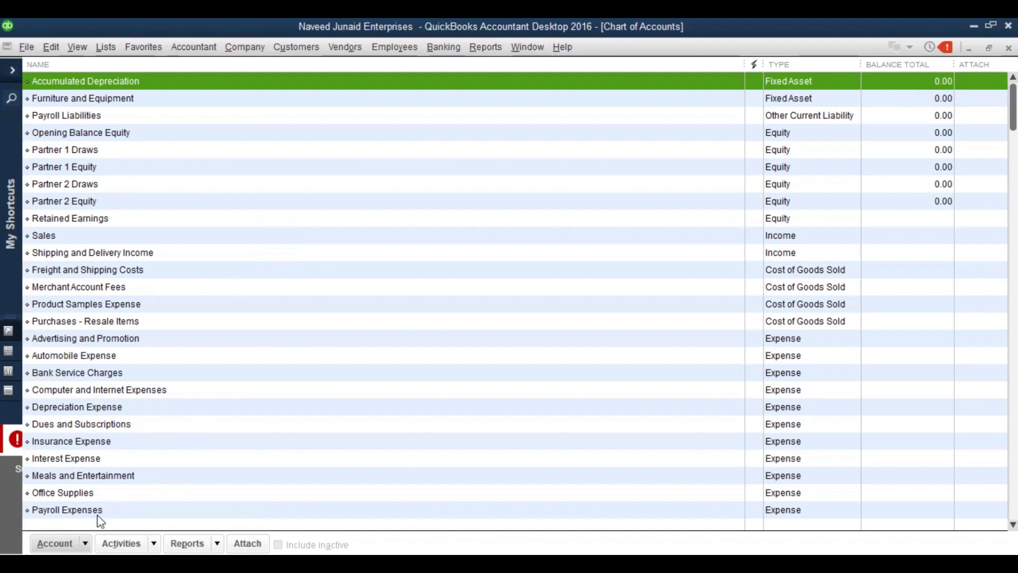
{"action": "left_click", "coordinate": [88, 538]}
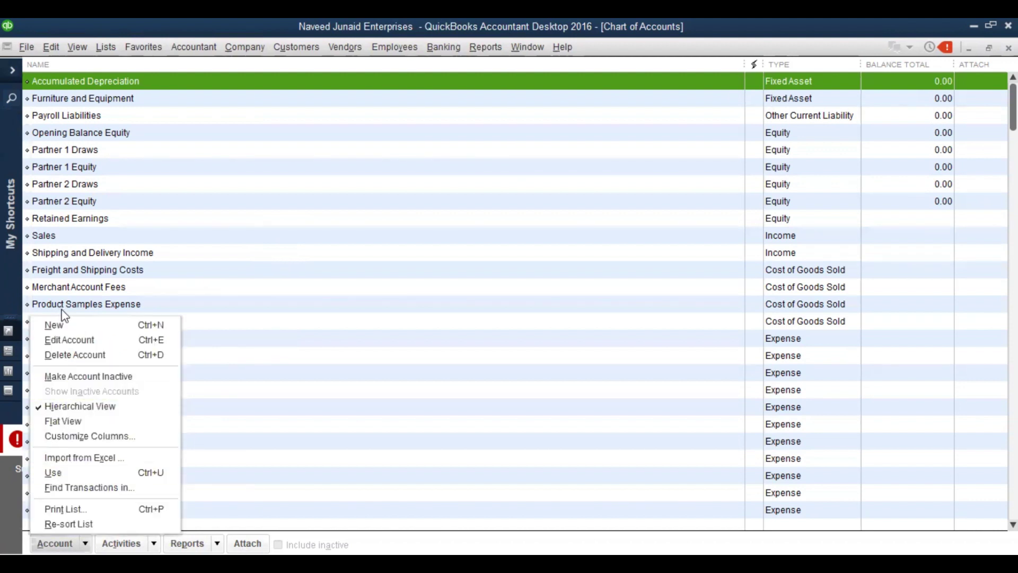
Start a new account and expand the Other Account Types dropdown
{"action": "left_click", "coordinate": [81, 531]}
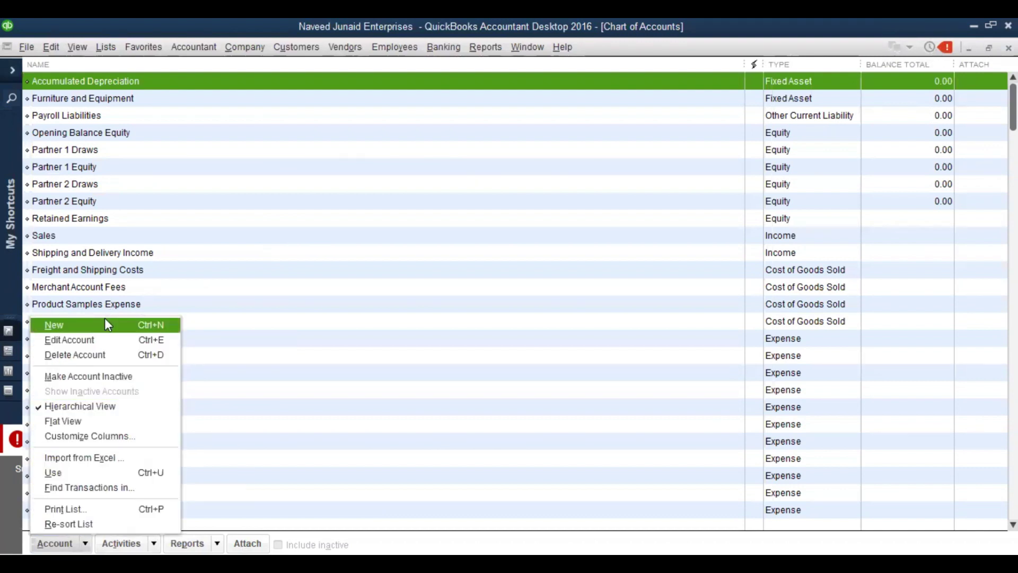
{"action": "left_click", "coordinate": [108, 324]}
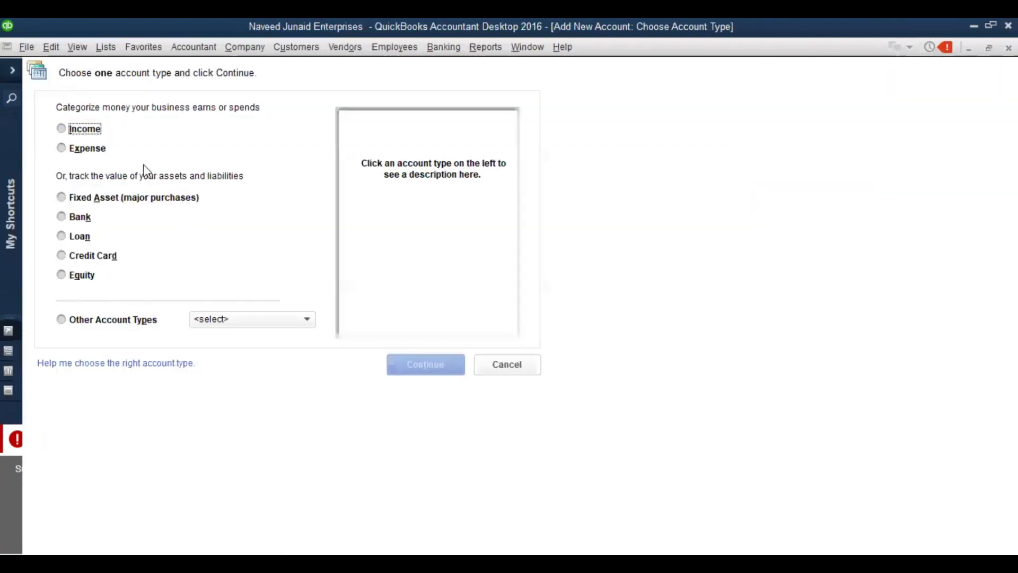
{"action": "left_click", "coordinate": [229, 320]}
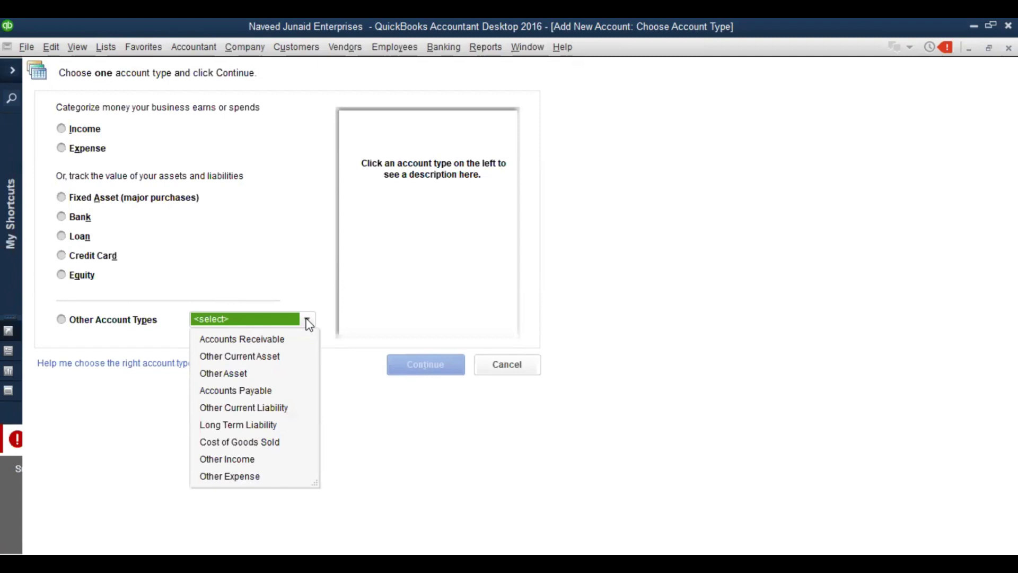
Cancel the new account and browse the expense accounts, from Automobile Expense to Insurance Expense
{"action": "key", "text": "Escape"}
{"action": "key", "text": "Escape"}
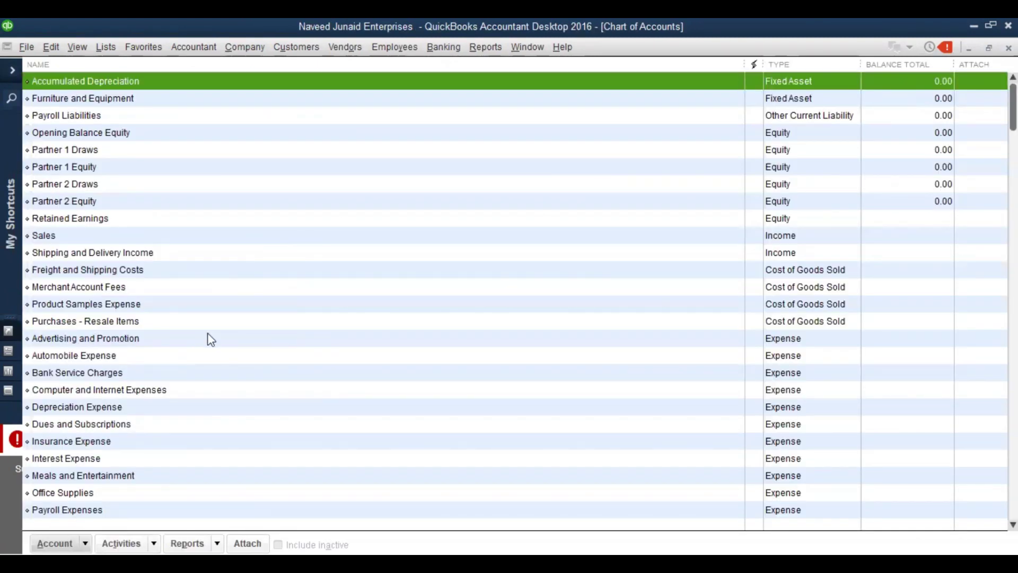
{"action": "left_click", "coordinate": [151, 359]}
{"action": "left_click", "coordinate": [150, 377]}
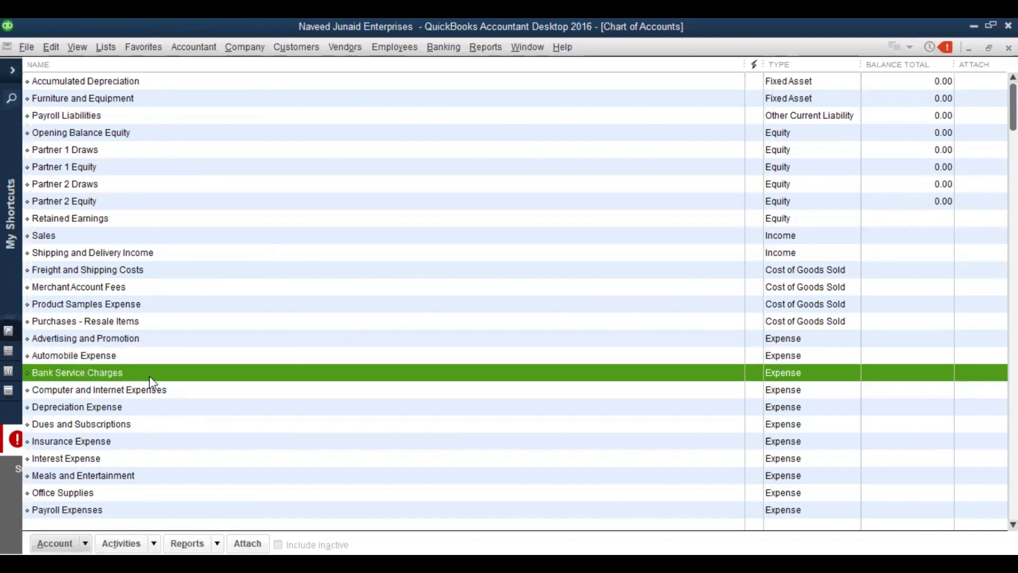
{"action": "key", "text": "Down"}
{"action": "key", "text": "Down"}
{"action": "key", "text": "Down"}
{"action": "key", "text": "Down"}
{"action": "key", "text": "Down"}
{"action": "key", "text": "Down"}
{"action": "key", "text": "Down"}
{"action": "key", "text": "Down"}
{"action": "key", "text": "Down"}
{"action": "key", "text": "Down"}
{"action": "key", "text": "Down"}
{"action": "key", "text": "Down"}
{"action": "key", "text": "Down"}
{"action": "key", "text": "Down"}
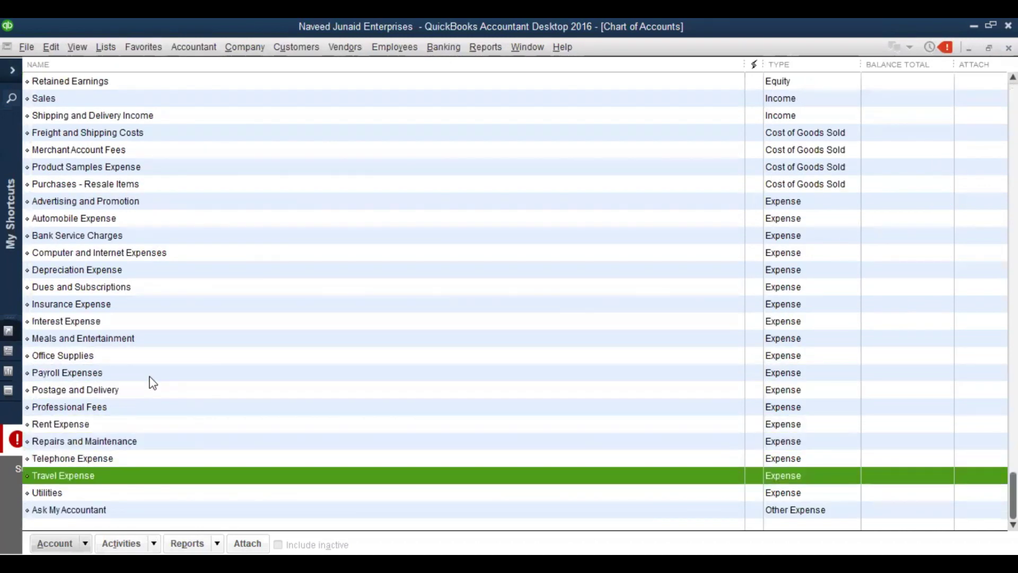
{"action": "key", "text": "Up"}
{"action": "key", "text": "Up"}
{"action": "key", "text": "Up"}
{"action": "key", "text": "Up"}
{"action": "key", "text": "Up"}
{"action": "key", "text": "Up"}
{"action": "key", "text": "Up"}
{"action": "key", "text": "Up"}
{"action": "key", "text": "Up"}
{"action": "key", "text": "Up"}
{"action": "key", "text": "Up"}
{"action": "key", "text": "Up"}
{"action": "key", "text": "Up"}
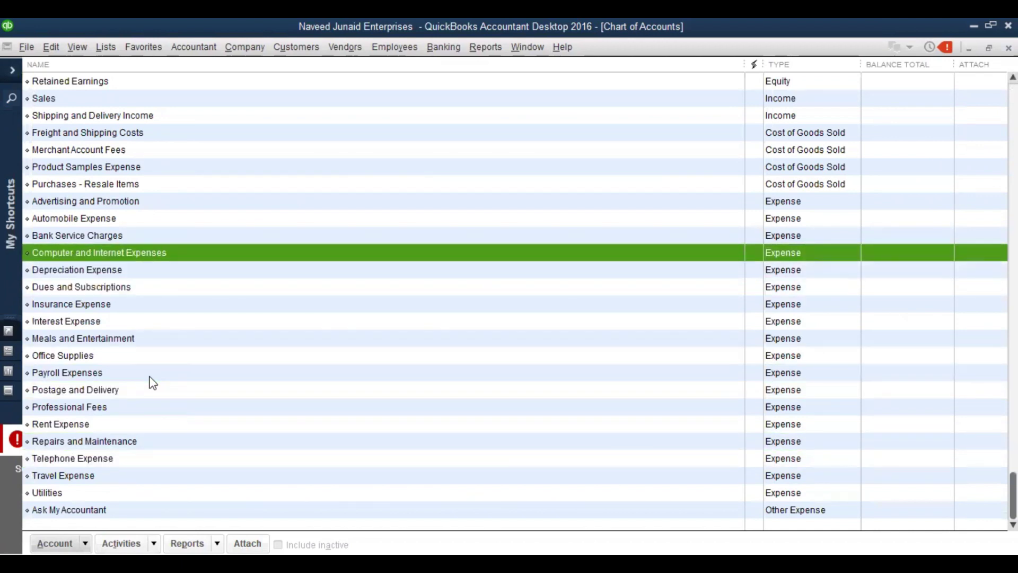
{"action": "key", "text": "Down"}
{"action": "key", "text": "Down"}
{"action": "key", "text": "Down"}
{"action": "key", "text": "Down"}
{"action": "key", "text": "Down"}
{"action": "key", "text": "Down"}
{"action": "key", "text": "Down"}
{"action": "key", "text": "Down"}
{"action": "key", "text": "Down"}
{"action": "key", "text": "Down"}
{"action": "key", "text": "Down"}
{"action": "key", "text": "Down"}
{"action": "key", "text": "Down"}
{"action": "key", "text": "Down"}
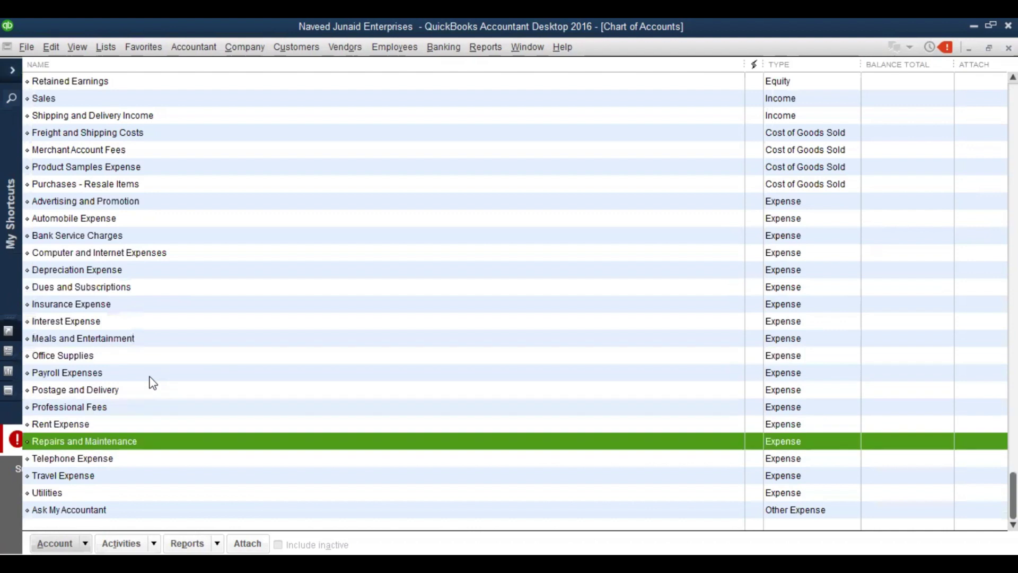
{"action": "key", "text": "Up"}
{"action": "key", "text": "Up"}
{"action": "key", "text": "Up"}
{"action": "key", "text": "Up"}
{"action": "key", "text": "Up"}
{"action": "key", "text": "Up"}
{"action": "key", "text": "Up"}
{"action": "key", "text": "Up"}
{"action": "key", "text": "Up"}
{"action": "key", "text": "Up"}
{"action": "key", "text": "Up"}
{"action": "key", "text": "Up"}
{"action": "key", "text": "Up"}
{"action": "key", "text": "Up"}
{"action": "key", "text": "Up"}
{"action": "key", "text": "Up"}
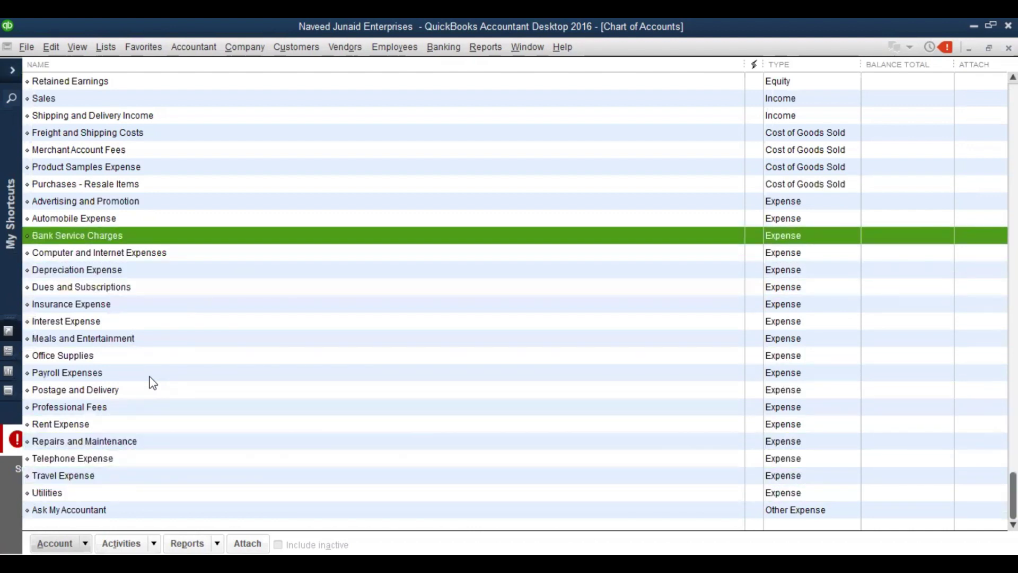
{"action": "key", "text": "Down"}
{"action": "key", "text": "Down"}
{"action": "key", "text": "Down"}
{"action": "key", "text": "Down"}
{"action": "key", "text": "Down"}
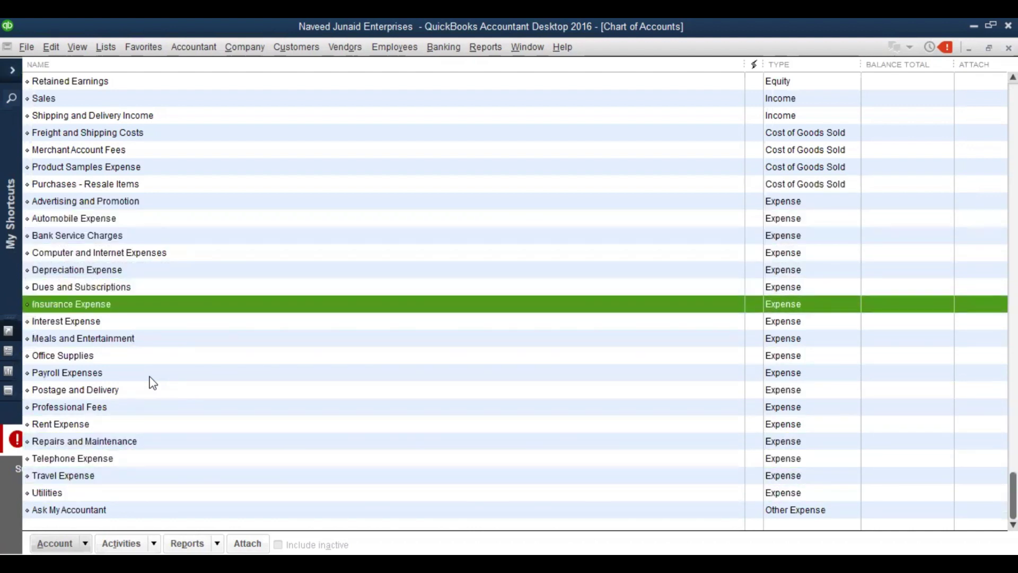
Start another new account from the Insurance Expense context menu and list the other account types
{"action": "right_click", "coordinate": [106, 313]}
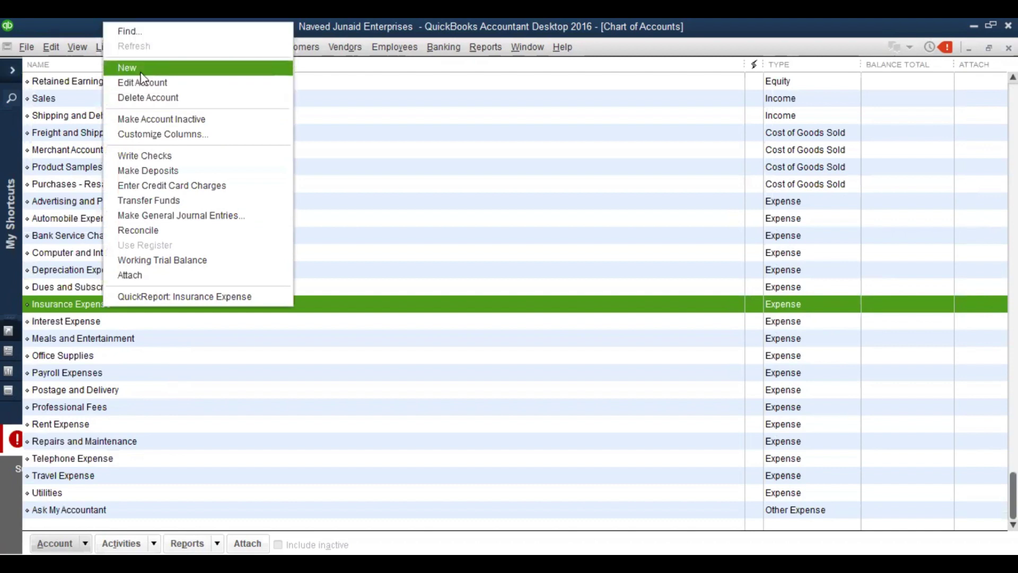
{"action": "left_click", "coordinate": [84, 538]}
{"action": "left_click", "coordinate": [124, 320]}
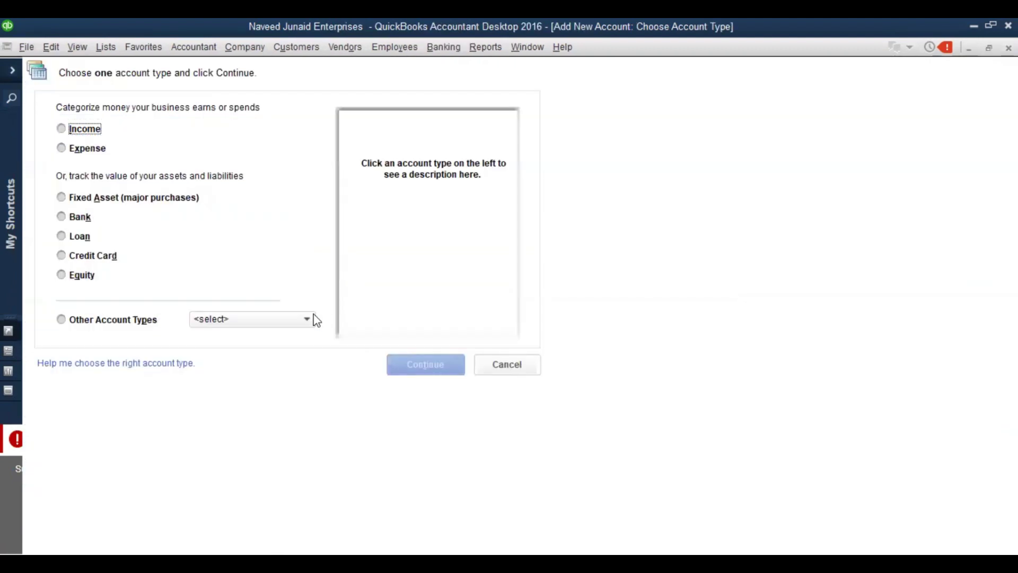
{"action": "left_click", "coordinate": [314, 320]}
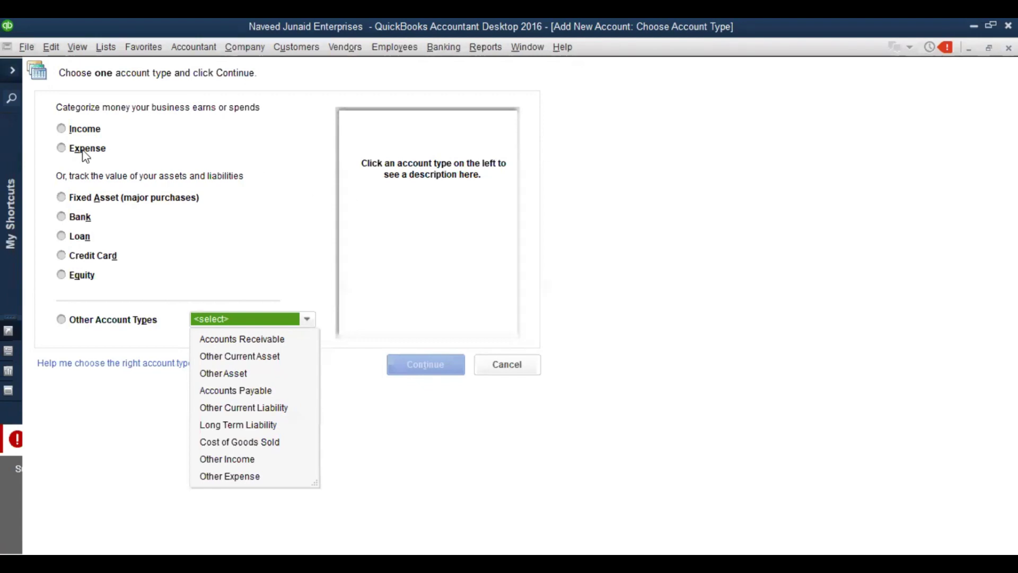
Select Expense as the account type, then reopen the Other Account Types list
{"action": "left_click", "coordinate": [62, 149]}
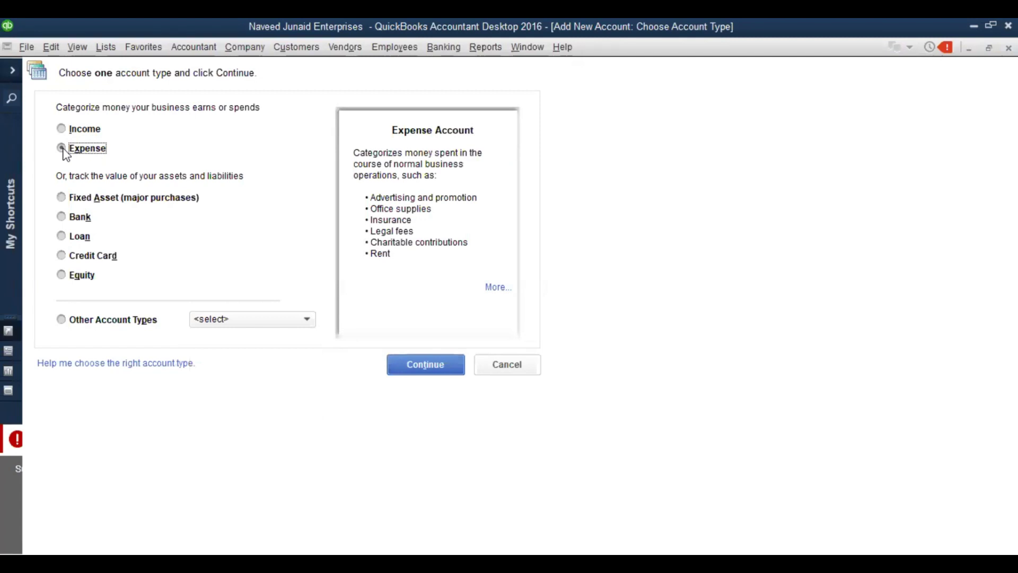
{"action": "left_click", "coordinate": [307, 319]}
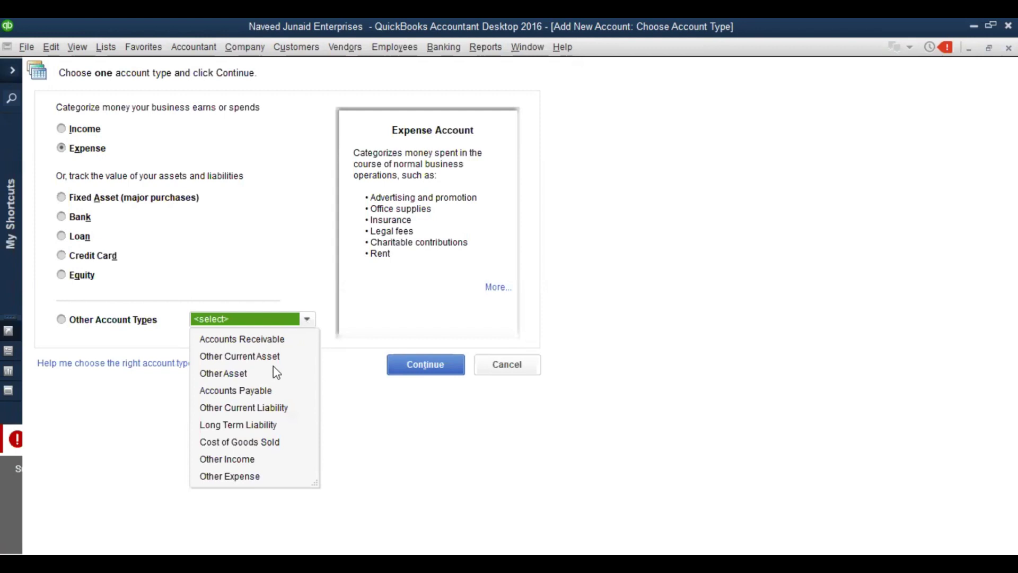
Choose Cost of Goods Sold from the Other Account Types list
{"action": "left_click", "coordinate": [224, 448]}
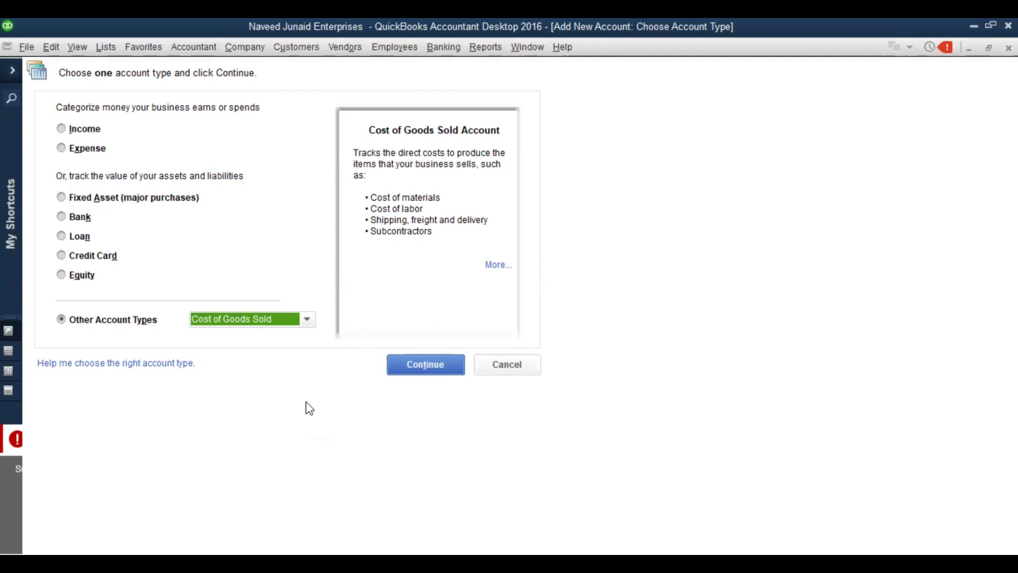
{"action": "left_click", "coordinate": [430, 373]}
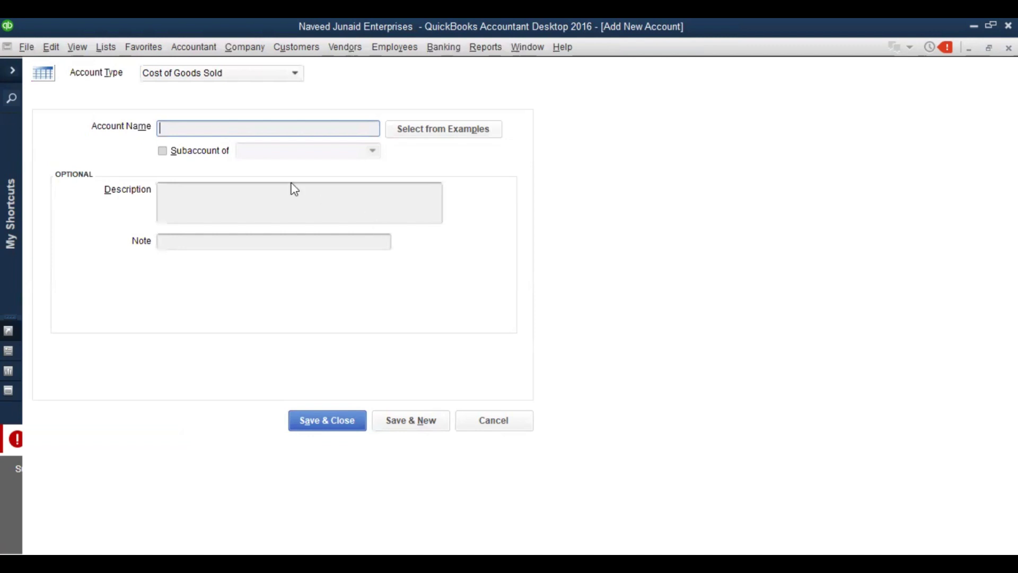
{"action": "left_click", "coordinate": [293, 80]}
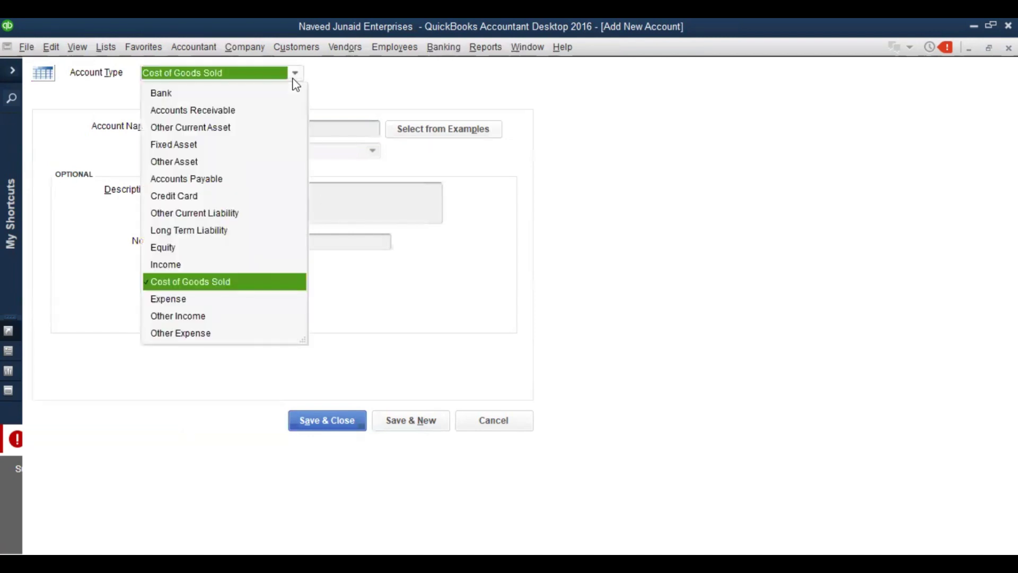
{"action": "left_click", "coordinate": [292, 80]}
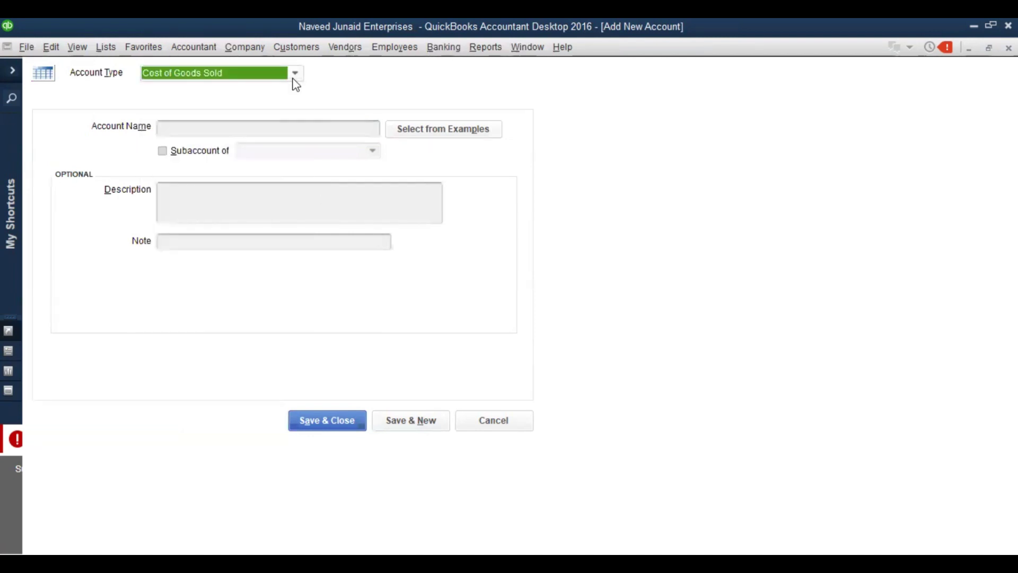
{"action": "left_click", "coordinate": [227, 124]}
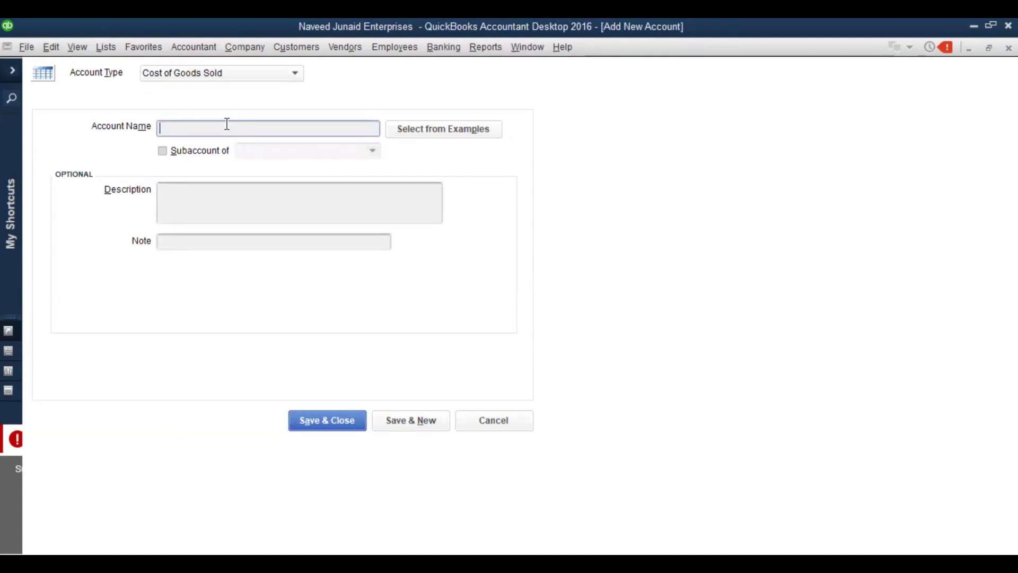
{"action": "type", "text": "Salaries and Allowances"}
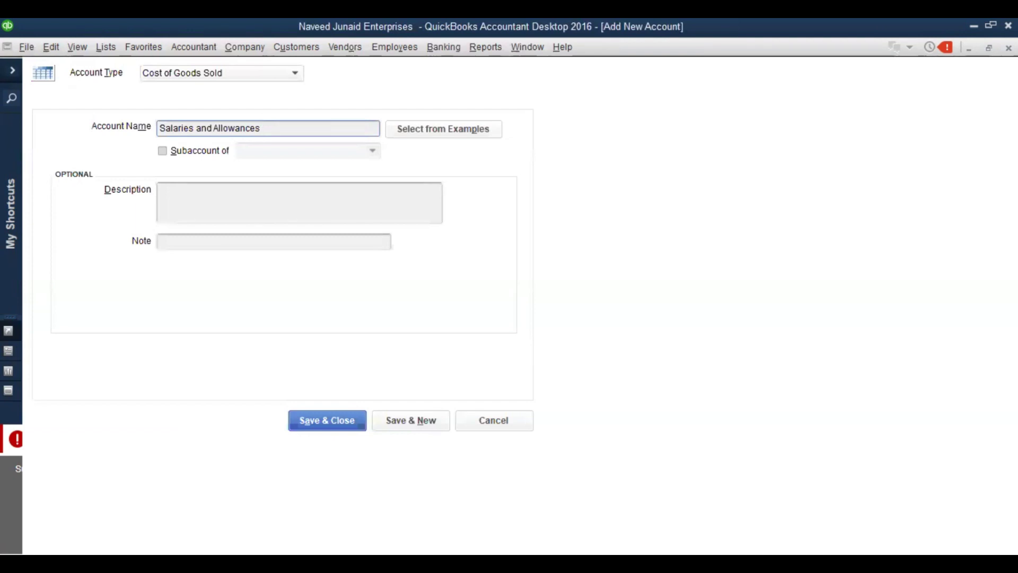
{"action": "key", "text": "BackSpace"}
{"action": "key", "text": "BackSpace"}
{"action": "key", "text": "BackSpace"}
{"action": "key", "text": "BackSpace"}
{"action": "key", "text": "BackSpace"}
{"action": "key", "text": "BackSpace"}
{"action": "key", "text": "BackSpace"}
{"action": "key", "text": "BackSpace"}
{"action": "key", "text": "BackSpace"}
{"action": "key", "text": "BackSpace"}
{"action": "key", "text": "BackSpace"}
{"action": "key", "text": "BackSpace"}
{"action": "key", "text": "BackSpace"}
{"action": "key", "text": "BackSpace"}
{"action": "key", "text": "BackSpace"}
{"action": "key", "text": "BackSpace"}
{"action": "key", "text": "BackSpace"}
{"action": "key", "text": "BackSpace"}
{"action": "key", "text": "BackSpace"}
{"action": "key", "text": "BackSpace"}
{"action": "key", "text": "BackSpace"}
{"action": "key", "text": "BackSpace"}
{"action": "key", "text": "BackSpace"}
{"action": "type", "text": "Payr"}
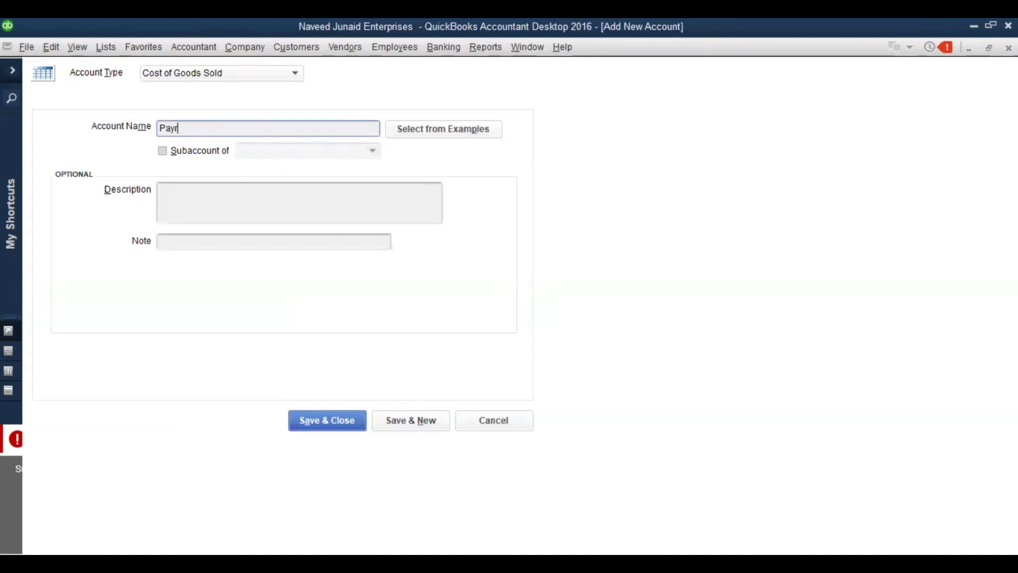
{"action": "type", "text": "oll Expenses"}
{"action": "key", "text": "BackSpace"}
{"action": "key", "text": "BackSpace"}
{"action": "key", "text": "BackSpace"}
{"action": "key", "text": "BackSpace"}
{"action": "key", "text": "BackSpace"}
{"action": "key", "text": "BackSpace"}
{"action": "key", "text": "BackSpace"}
{"action": "key", "text": "BackSpace"}
{"action": "key", "text": "BackSpace"}
{"action": "key", "text": "BackSpace"}
{"action": "key", "text": "BackSpace"}
{"action": "key", "text": "BackSpace"}
{"action": "key", "text": "BackSpace"}
{"action": "key", "text": "BackSpace"}
{"action": "key", "text": "BackSpace"}
{"action": "key", "text": "BackSpace"}
{"action": "key", "text": "BackSpace"}
{"action": "type", "text": "Cost of Labour"}
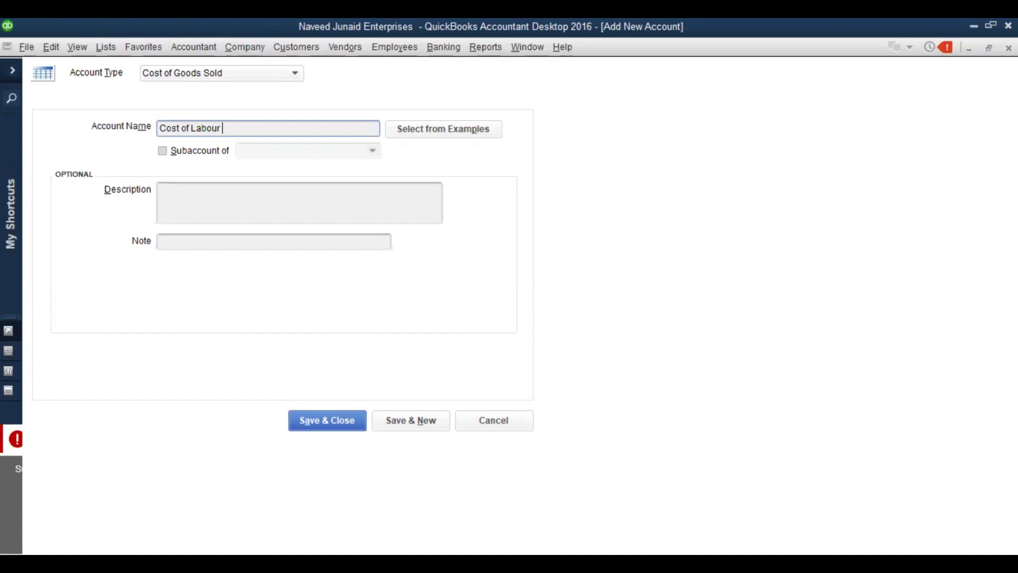
{"action": "key", "text": "BackSpace"}
{"action": "key", "text": "BackSpace"}
{"action": "key", "text": "BackSpace"}
{"action": "key", "text": "BackSpace"}
{"action": "key", "text": "BackSpace"}
{"action": "key", "text": "BackSpace"}
{"action": "key", "text": "BackSpace"}
{"action": "key", "text": "BackSpace"}
{"action": "key", "text": "BackSpace"}
{"action": "key", "text": "BackSpace"}
{"action": "key", "text": "BackSpace"}
{"action": "key", "text": "BackSpace"}
{"action": "key", "text": "BackSpace"}
{"action": "key", "text": "BackSpace"}
{"action": "key", "text": "BackSpace"}
{"action": "type", "text": "Saalreis"}
{"action": "key", "text": "BackSpace"}
{"action": "key", "text": "BackSpace"}
{"action": "key", "text": "BackSpace"}
{"action": "key", "text": "BackSpace"}
{"action": "key", "text": "BackSpace"}
{"action": "key", "text": "BackSpace"}
{"action": "key", "text": "BackSpace"}
{"action": "type", "text": "laries and Allowances"}
{"action": "left_click", "coordinate": [164, 152]}
{"action": "left_click", "coordinate": [373, 152]}
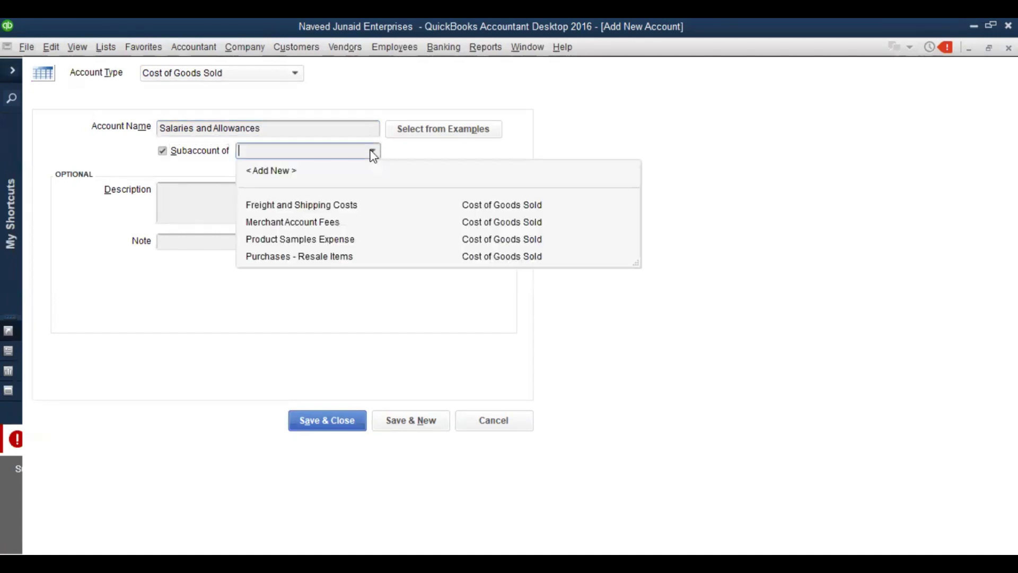
{"action": "left_click", "coordinate": [374, 152]}
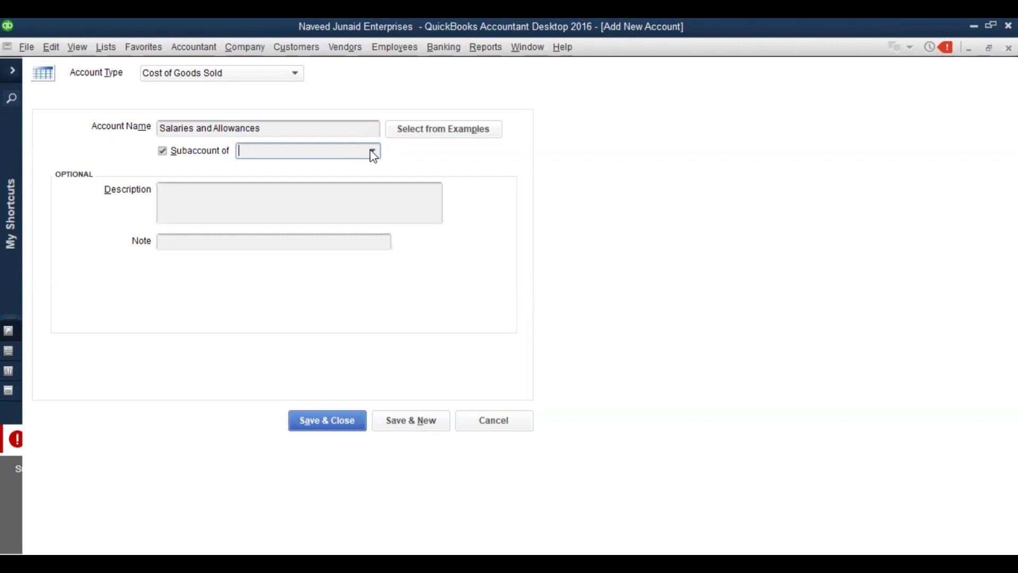
{"action": "left_click", "coordinate": [162, 152]}
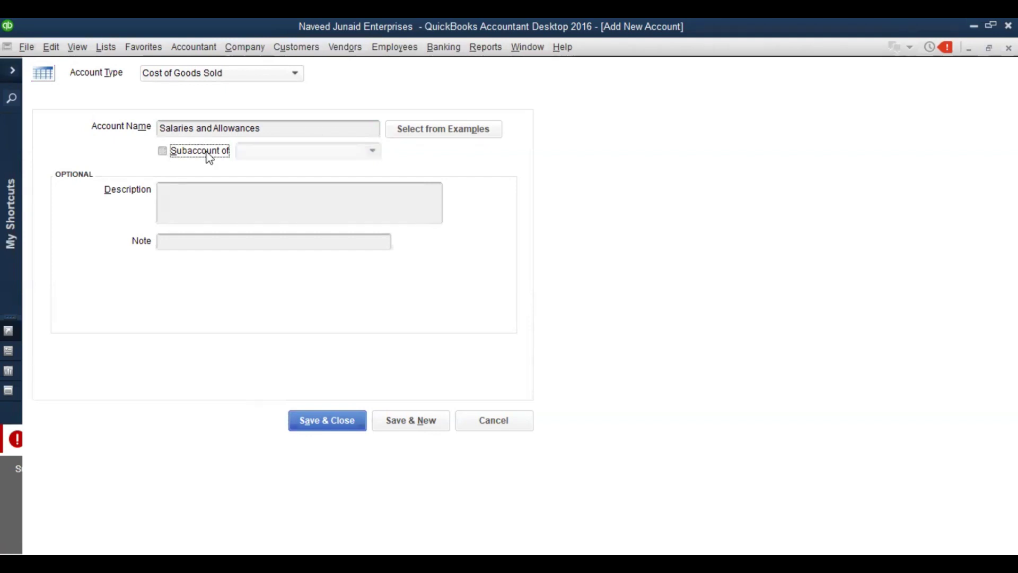
Save Salaries and Allowances, then start a new account from its context menu
{"action": "left_click", "coordinate": [305, 419]}
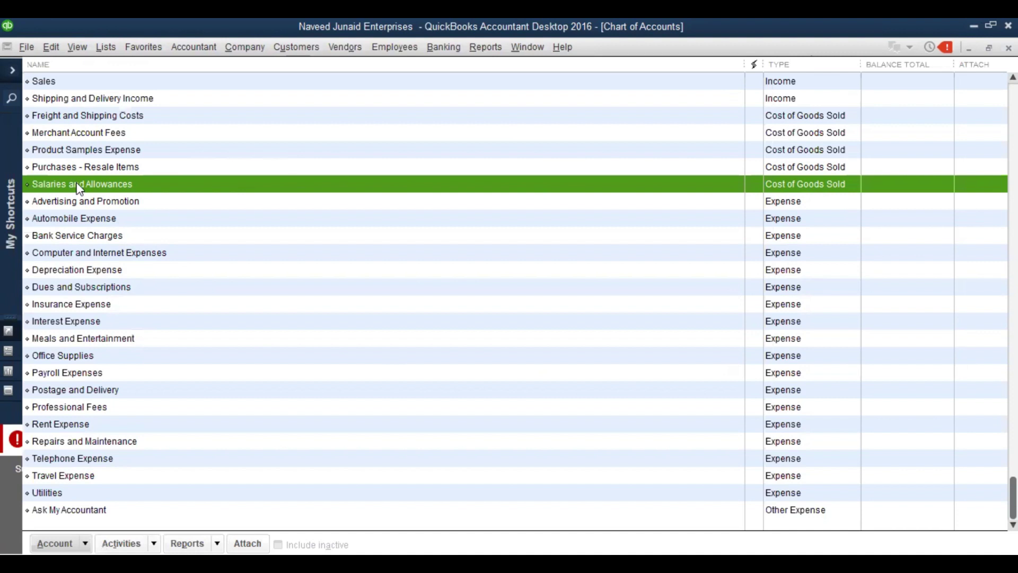
{"action": "right_click", "coordinate": [79, 188]}
{"action": "left_click", "coordinate": [96, 225]}
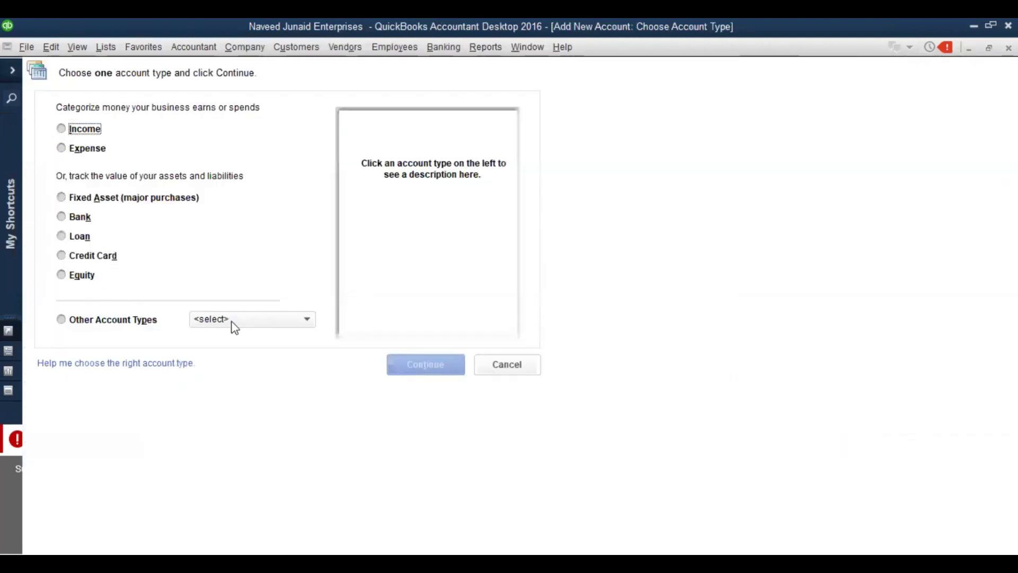
Create a Cost of Goods Sold account named Direct Labour as a subaccount of Salaries and Allowances
{"action": "left_click", "coordinate": [232, 320]}
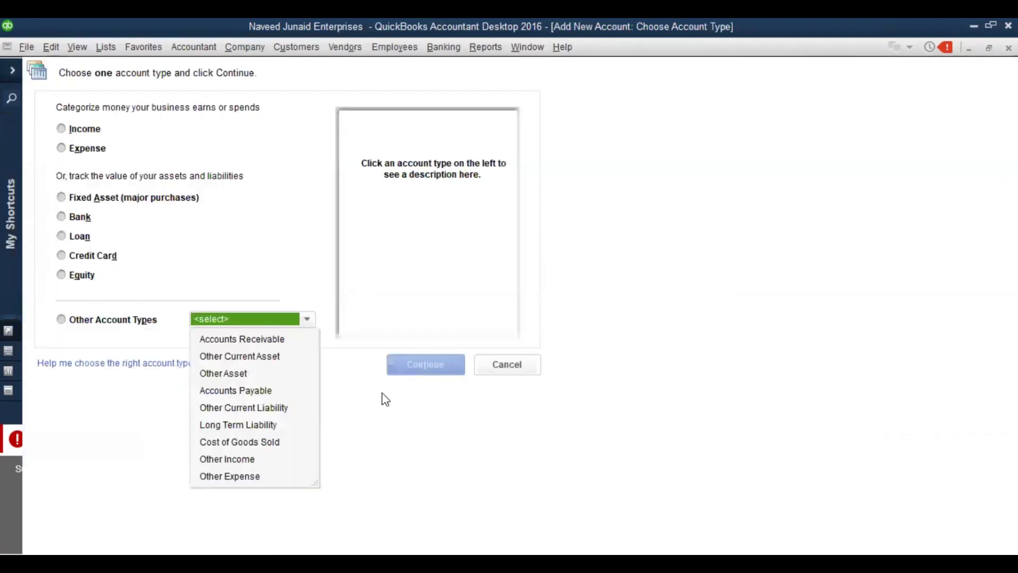
{"action": "left_click", "coordinate": [442, 371]}
{"action": "left_click", "coordinate": [442, 371]}
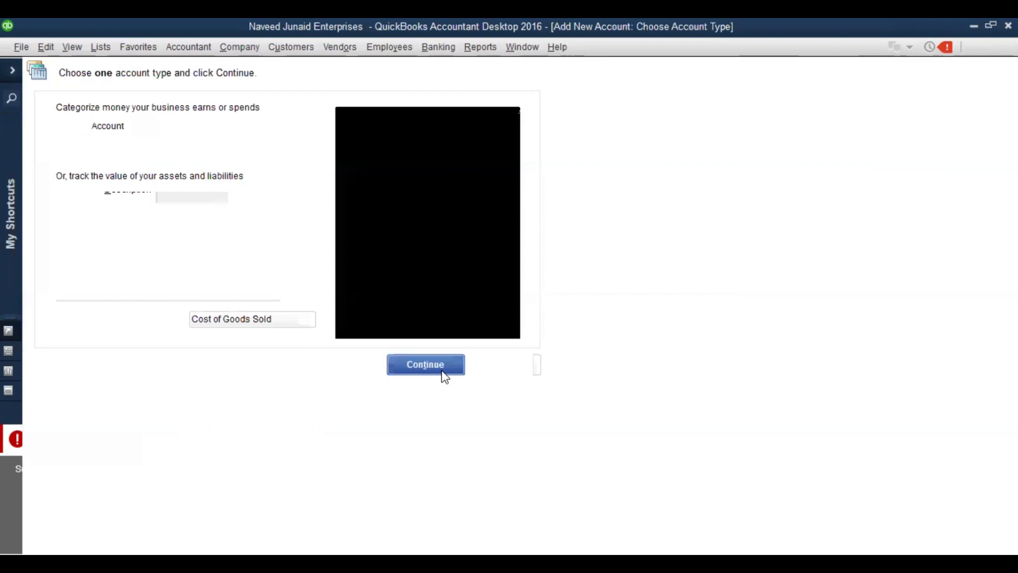
{"action": "type", "text": "Direct "}
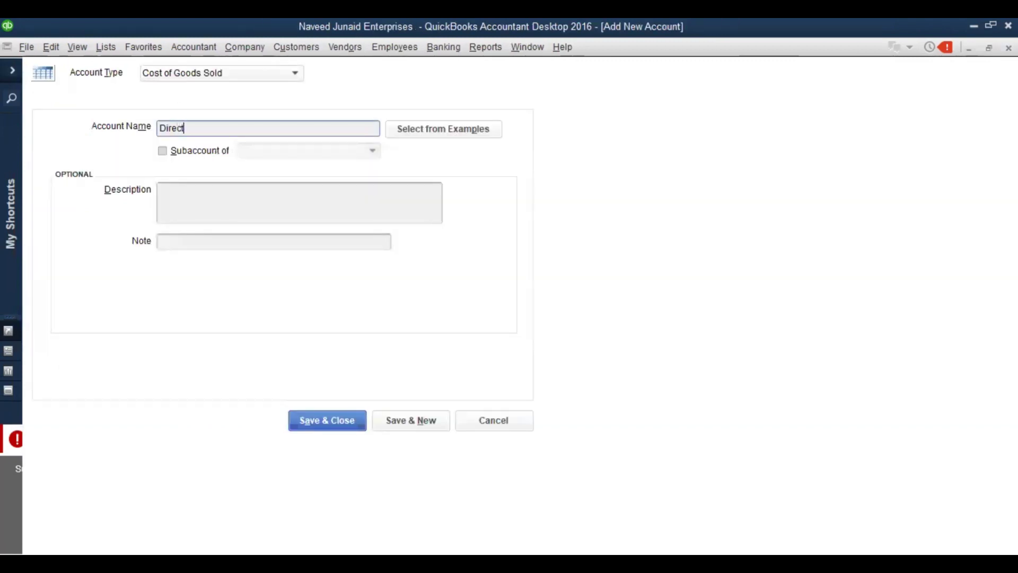
{"action": "type", "text": "Labour"}
{"action": "left_click", "coordinate": [163, 151]}
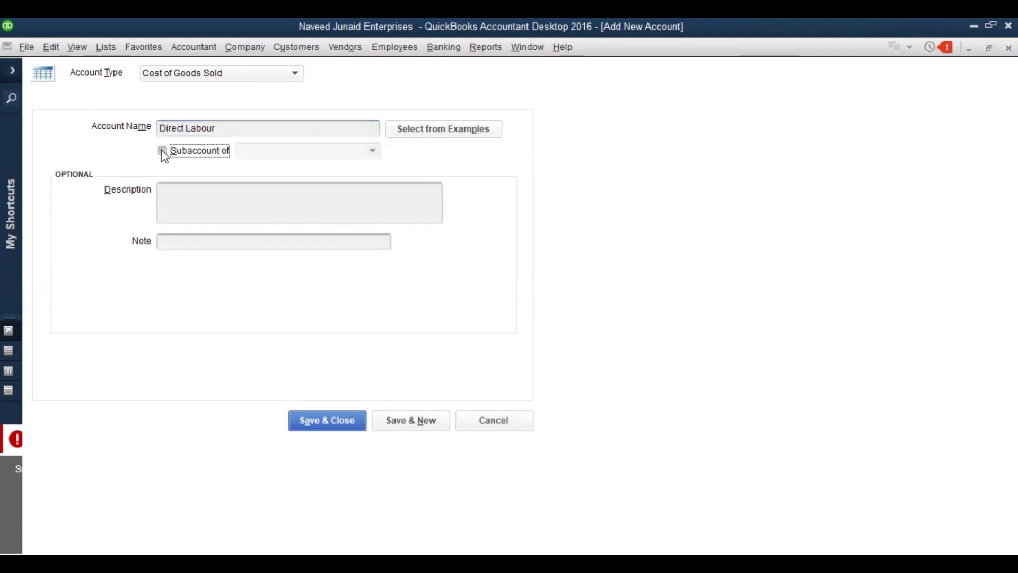
{"action": "left_click", "coordinate": [370, 152]}
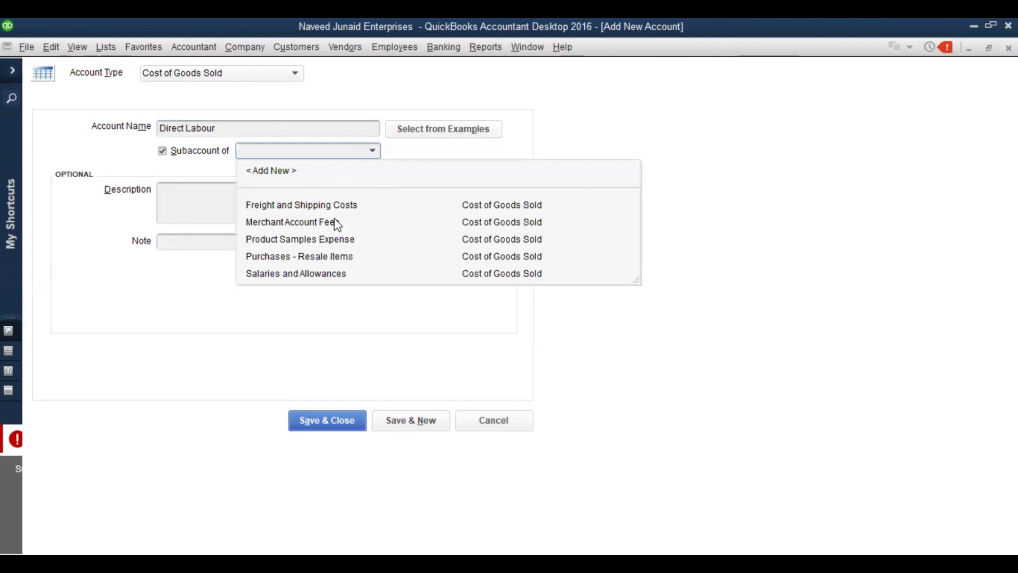
{"action": "left_click", "coordinate": [311, 274]}
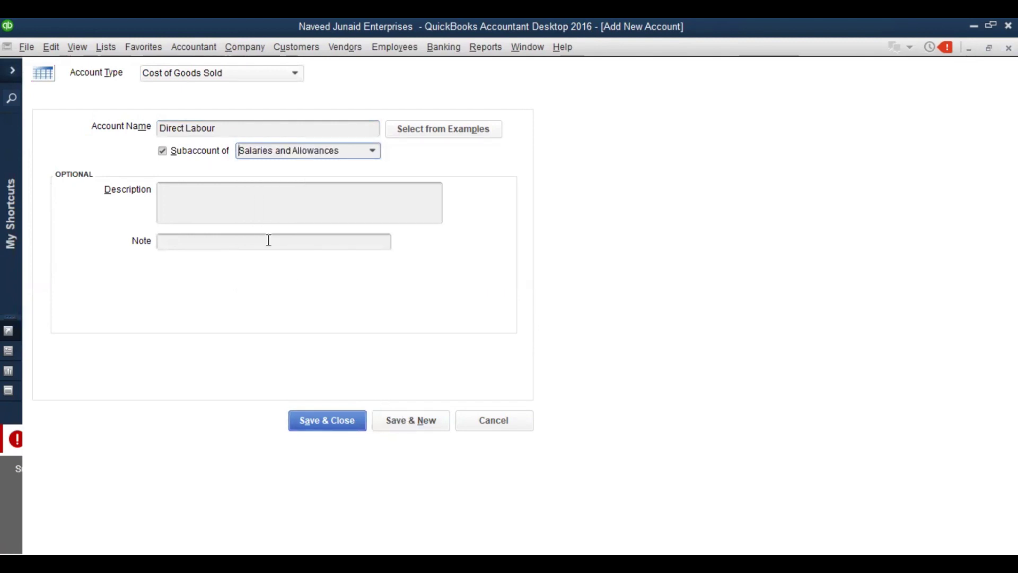
Describe it as salaries and benefits paid to employees directly involved in manufacturing
{"action": "left_click", "coordinate": [242, 203]}
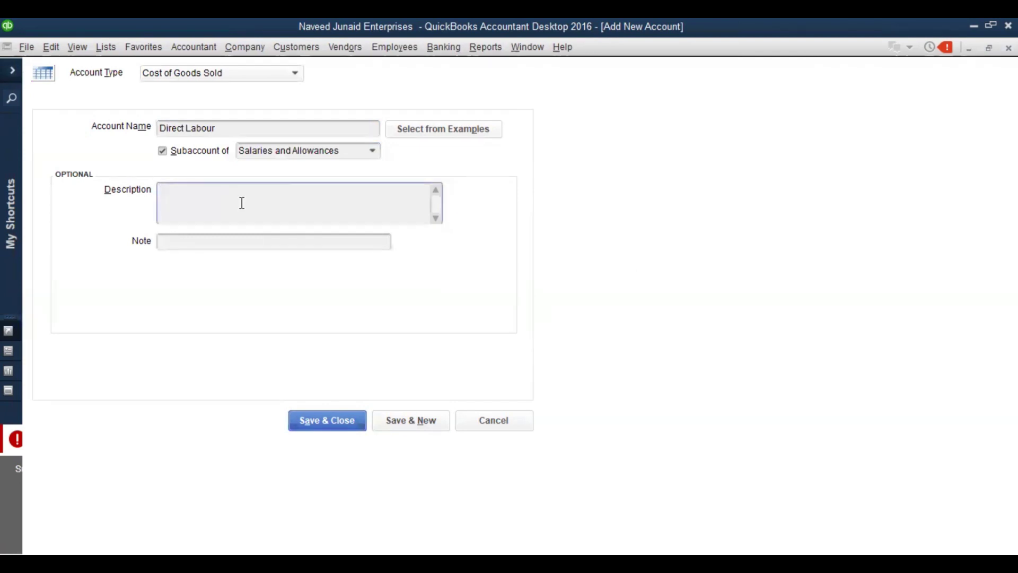
{"action": "type", "text": "Salaries"}
{"action": "key", "text": "BackSpace"}
{"action": "key", "text": "BackSpace"}
{"action": "key", "text": "BackSpace"}
{"action": "key", "text": "BackSpace"}
{"action": "key", "text": "BackSpace"}
{"action": "key", "text": "BackSpace"}
{"action": "key", "text": "BackSpace"}
{"action": "key", "text": "BackSpace"}
{"action": "type", "text": "It resprests salaries and "}
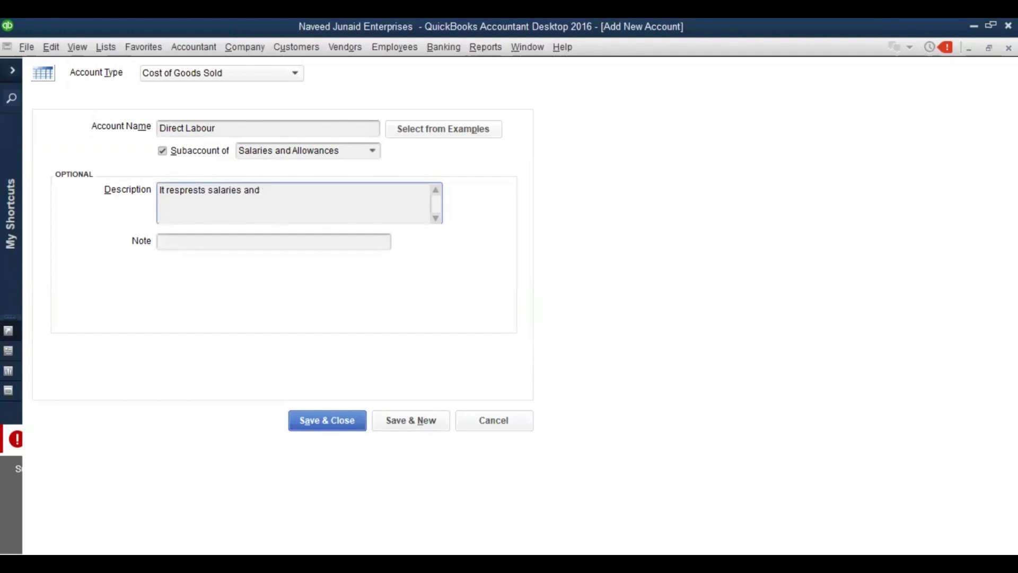
{"action": "type", "text": "other benefits paid t"}
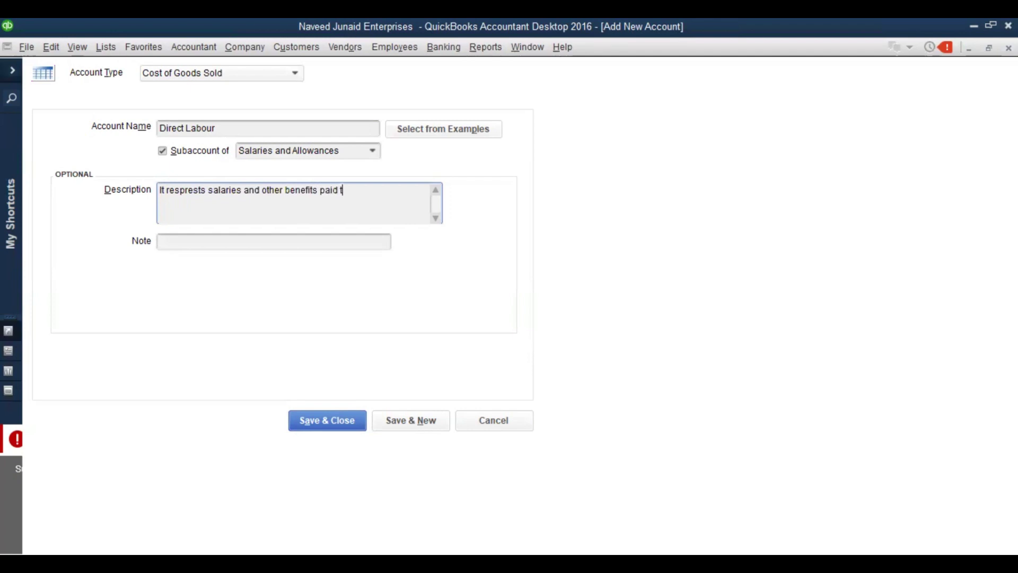
{"action": "type", "text": "o employees who are direct"}
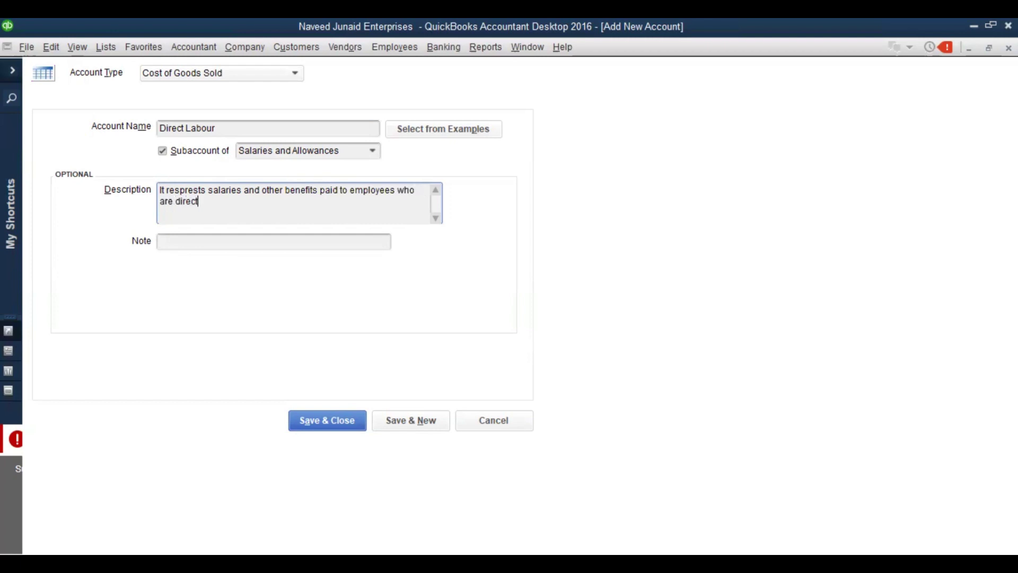
{"action": "type", "text": "ly involved in manufa"}
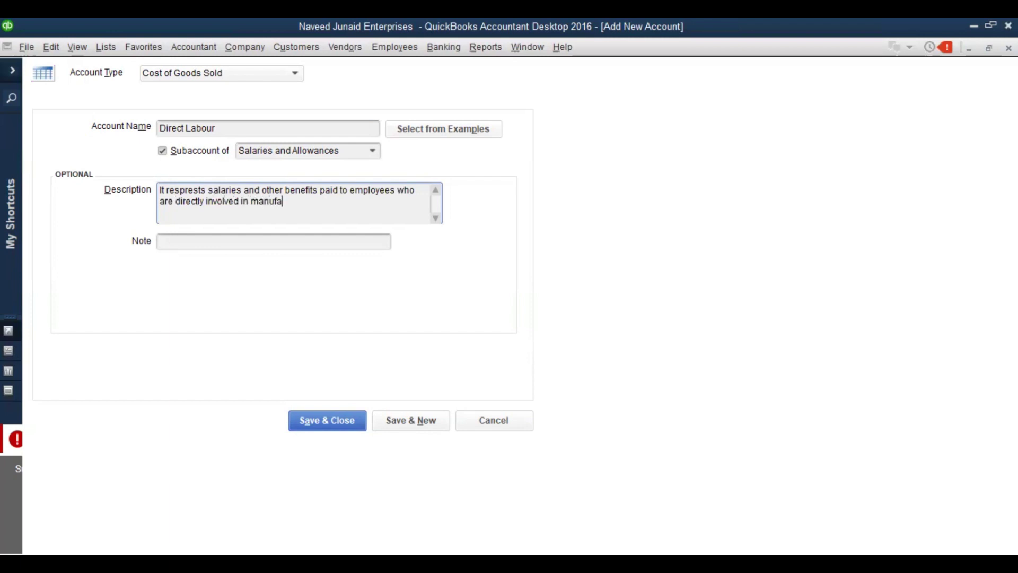
{"action": "type", "text": "cturing process"}
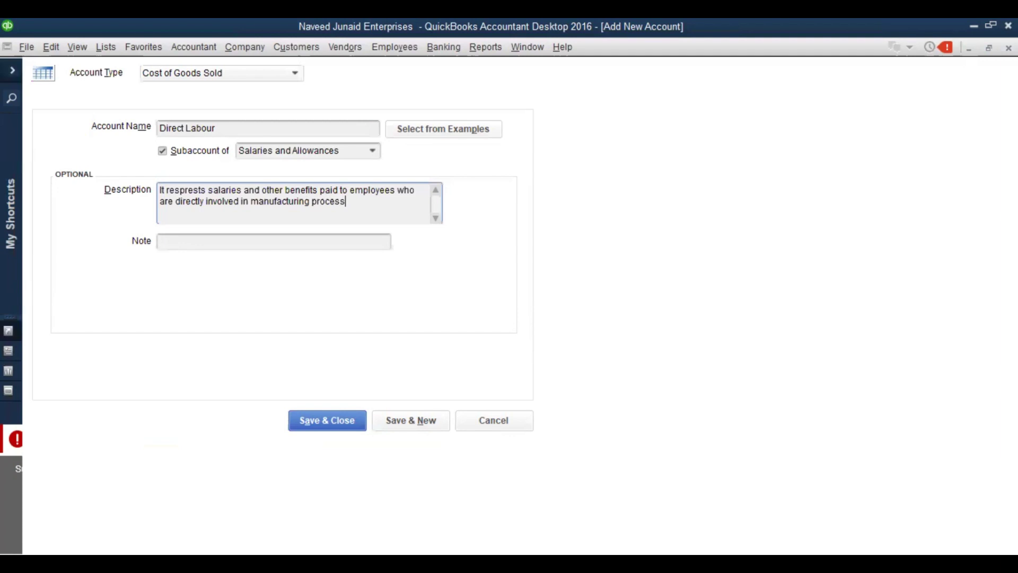
Save Direct Labour, then select it in the chart and show its actions menu
{"action": "left_click", "coordinate": [352, 425]}
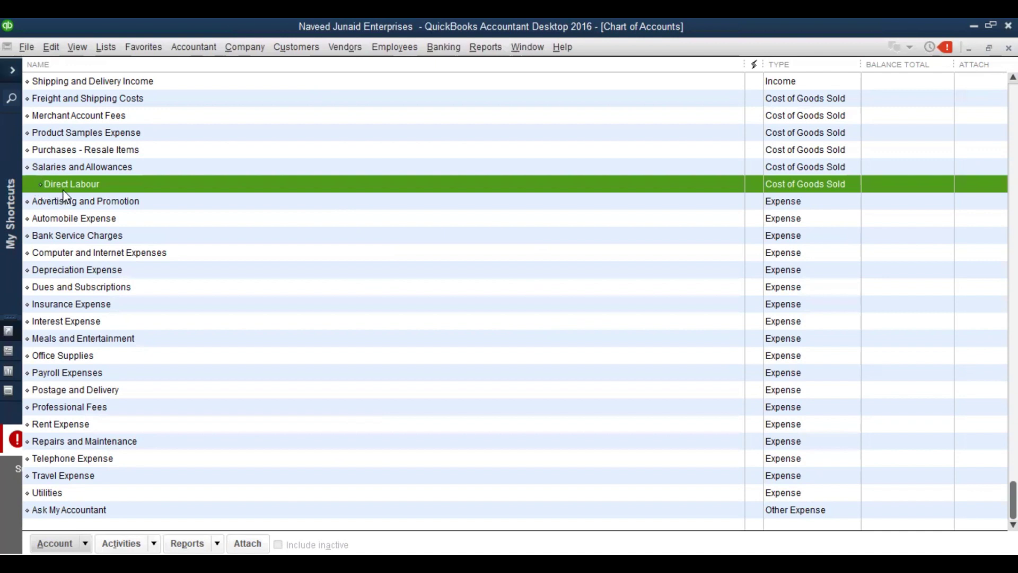
{"action": "left_click", "coordinate": [75, 168]}
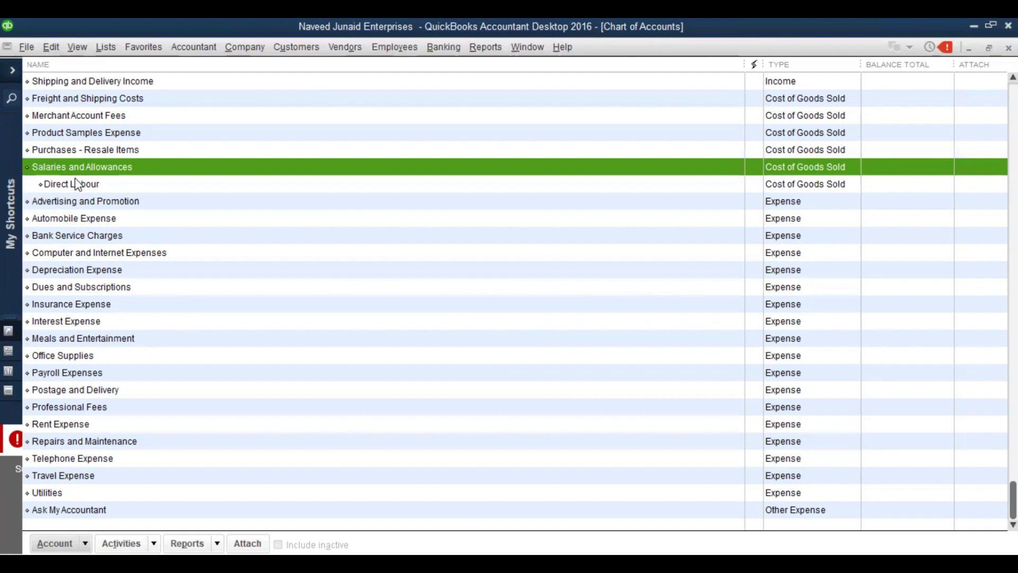
{"action": "left_click", "coordinate": [78, 186]}
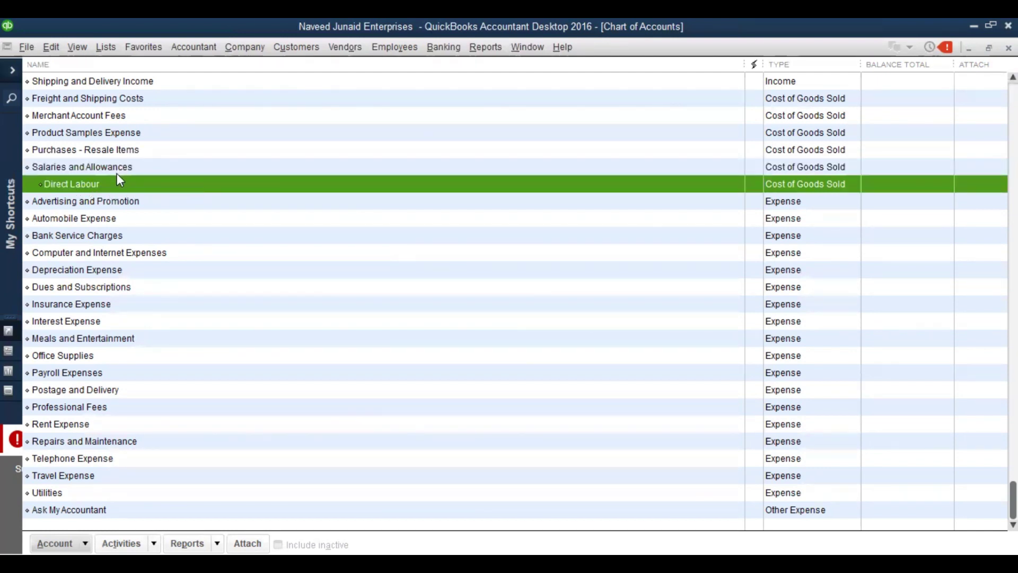
{"action": "right_click", "coordinate": [80, 190]}
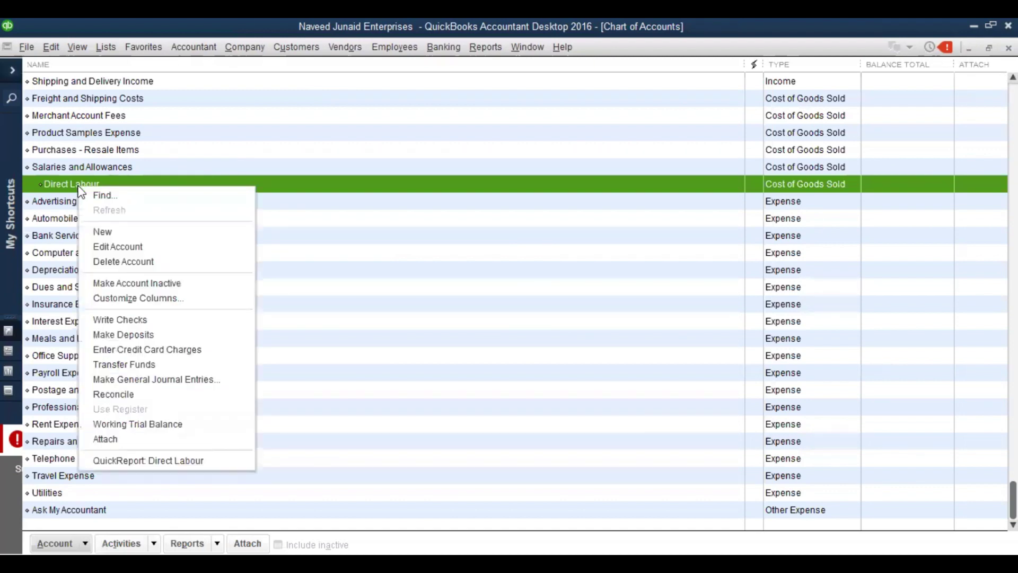
Start a new Cost of Goods Sold account and name it Indirect Labour
{"action": "left_click", "coordinate": [99, 232]}
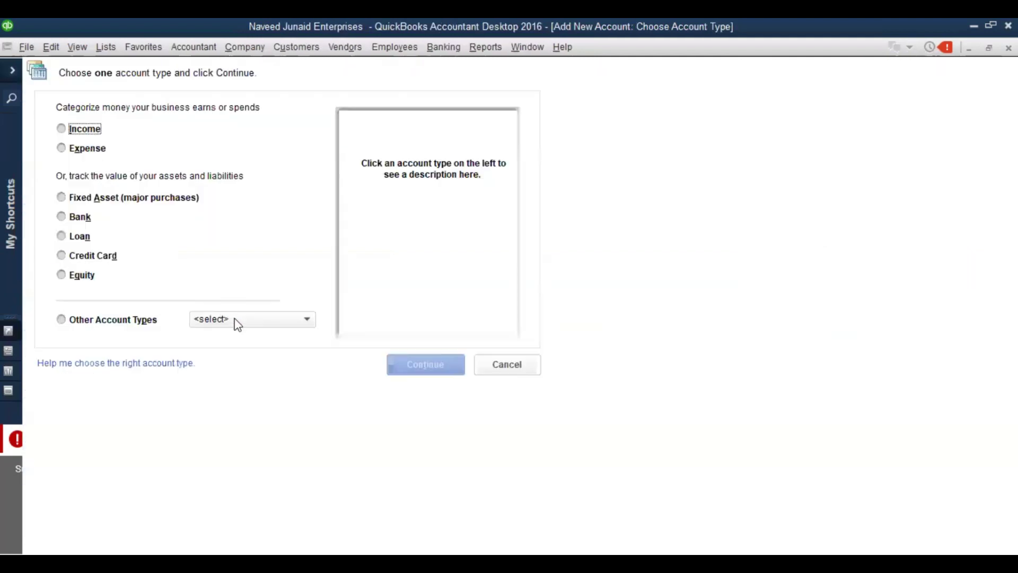
{"action": "left_click", "coordinate": [237, 321]}
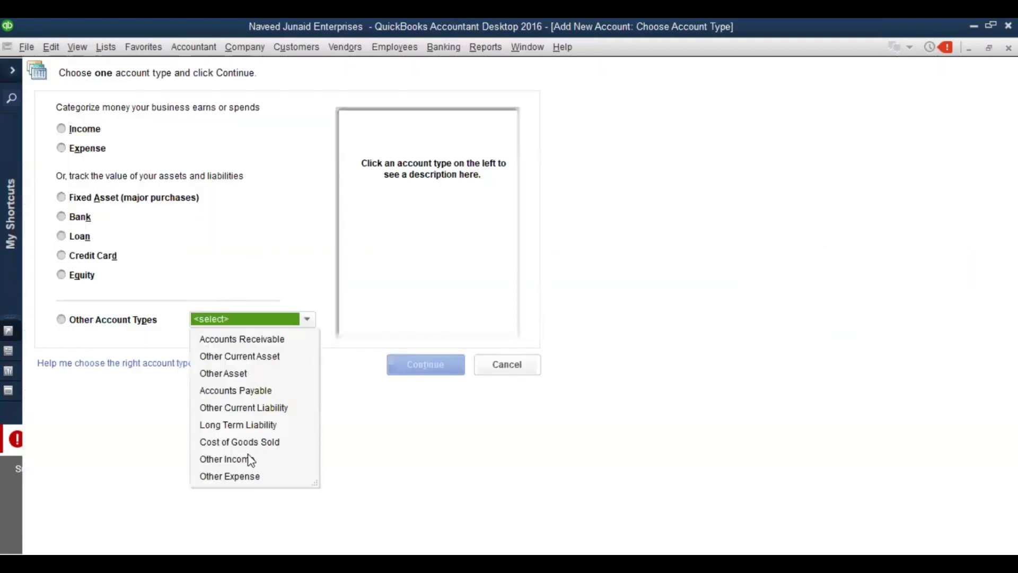
{"action": "left_click", "coordinate": [276, 448]}
{"action": "left_click", "coordinate": [411, 369]}
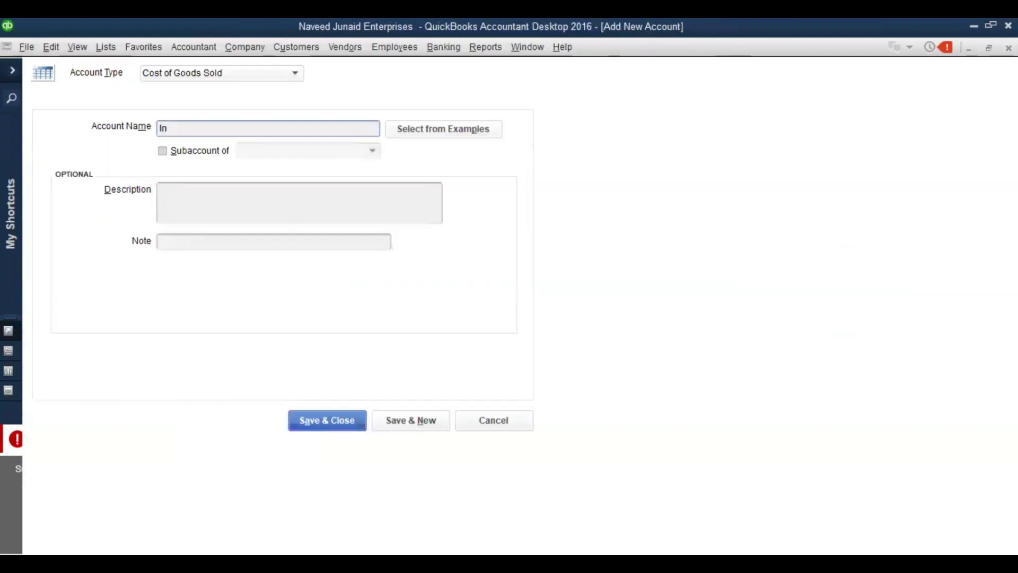
{"action": "type", "text": "direct Labour"}
{"action": "key", "text": "Tab"}
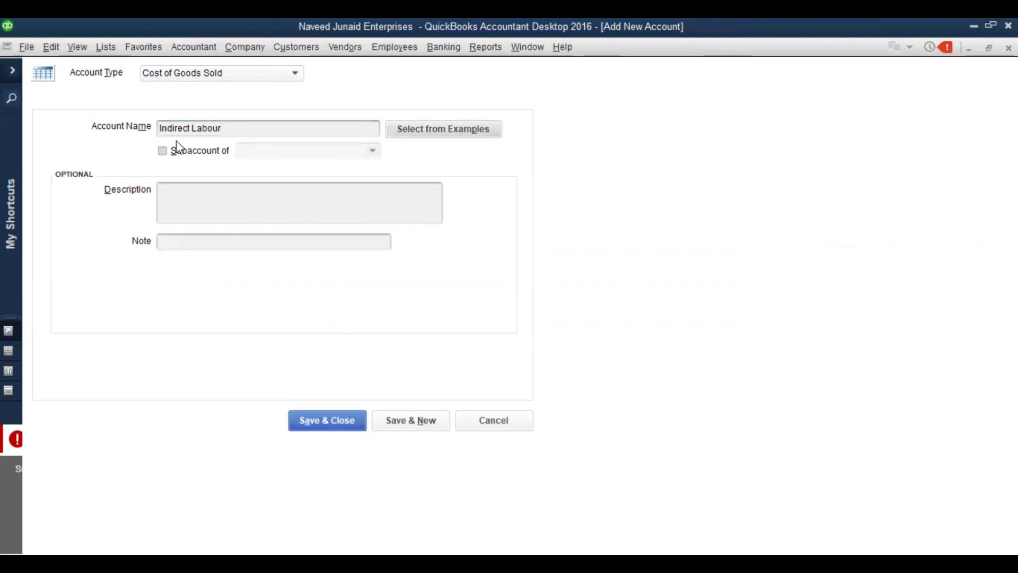
Make Indirect Labour a subaccount of Salaries and Allowances
{"action": "left_click", "coordinate": [172, 150]}
{"action": "left_click", "coordinate": [286, 153]}
{"action": "type", "text": "Sa"}
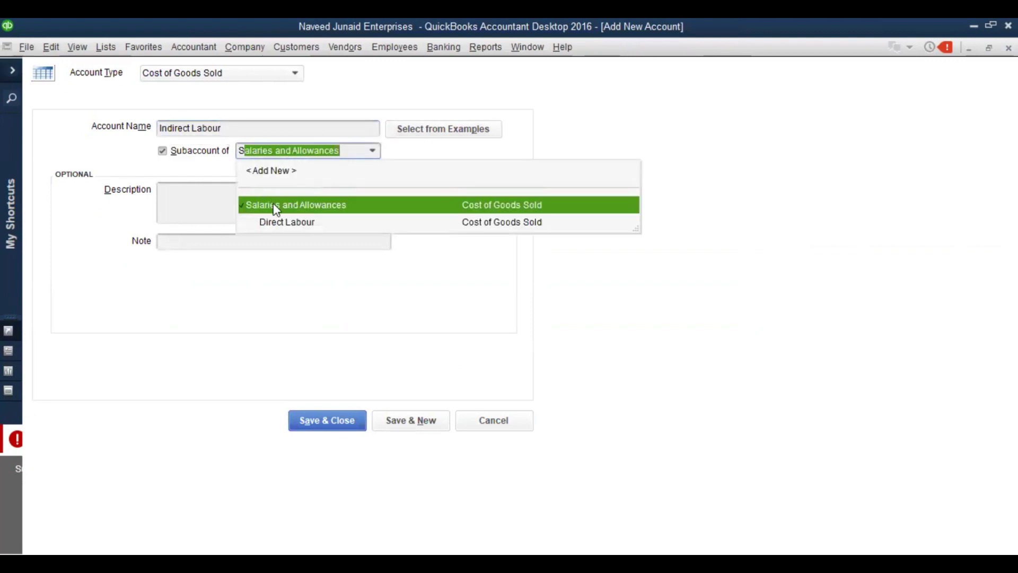
{"action": "key", "text": "BackSpace"}
{"action": "key", "text": "BackSpace"}
{"action": "key", "text": "BackSpace"}
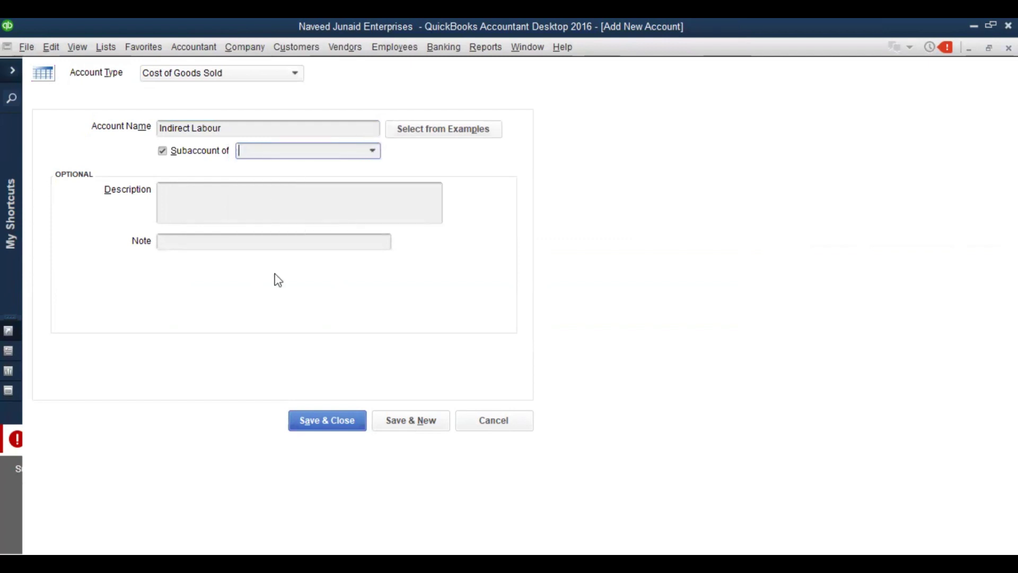
{"action": "left_click", "coordinate": [318, 152]}
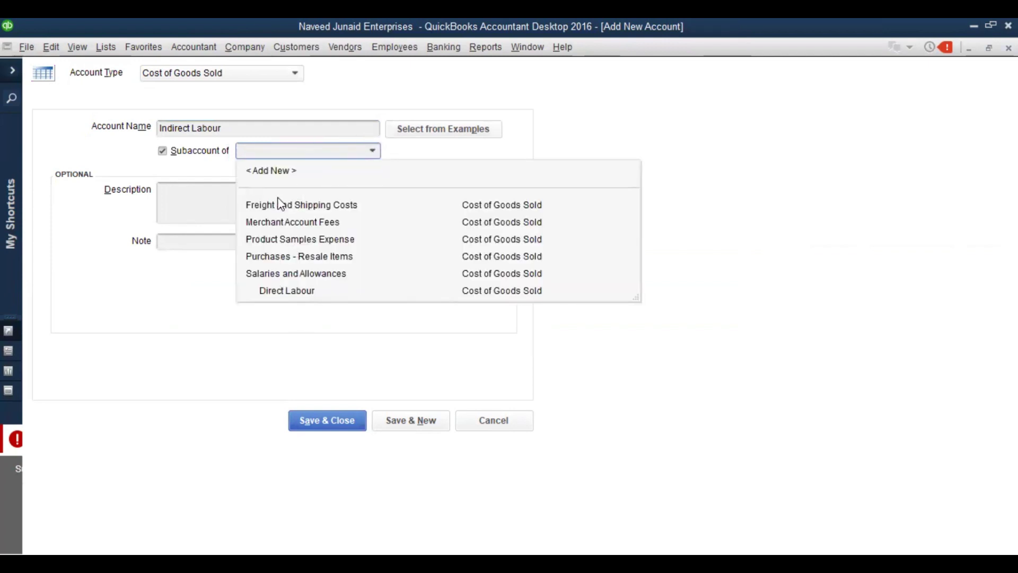
{"action": "type", "text": "Salaries and Allowances"}
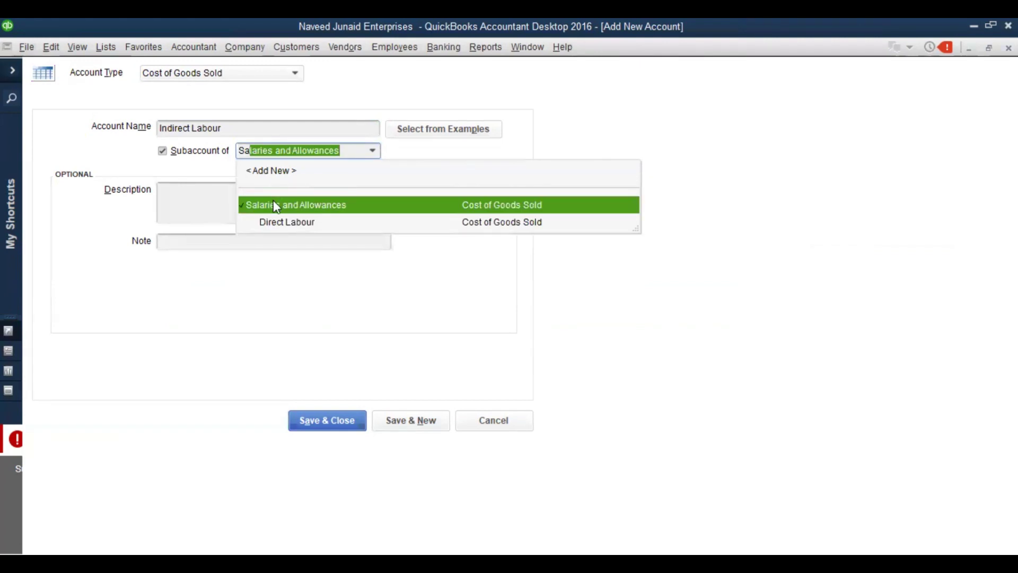
{"action": "key", "text": "Tab"}
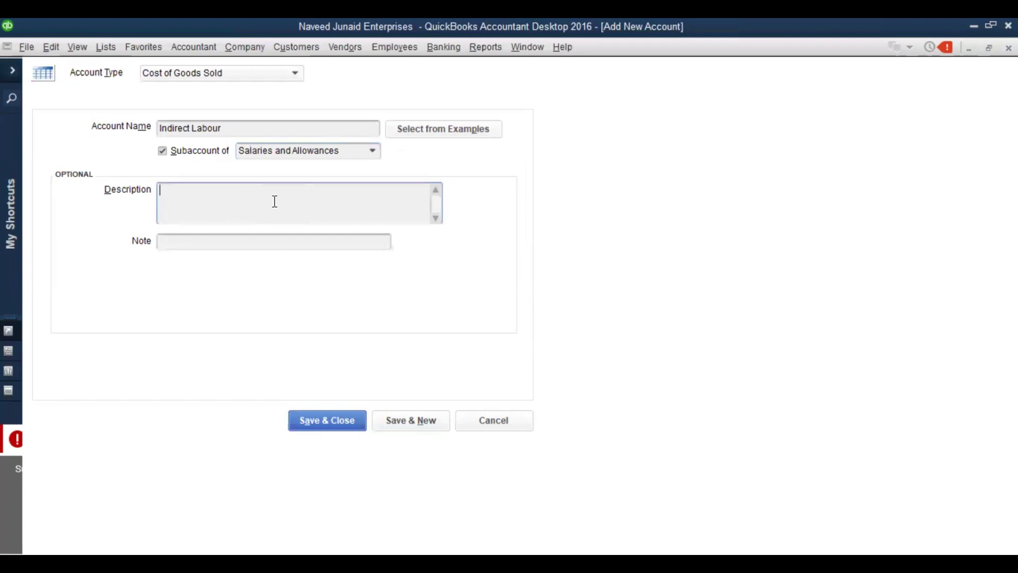
{"action": "type", "text": "......"}
Save Indirect Labour and check Salaries and Allowances, Direct Labour and Indirect Labour in the chart
{"action": "left_click", "coordinate": [310, 427]}
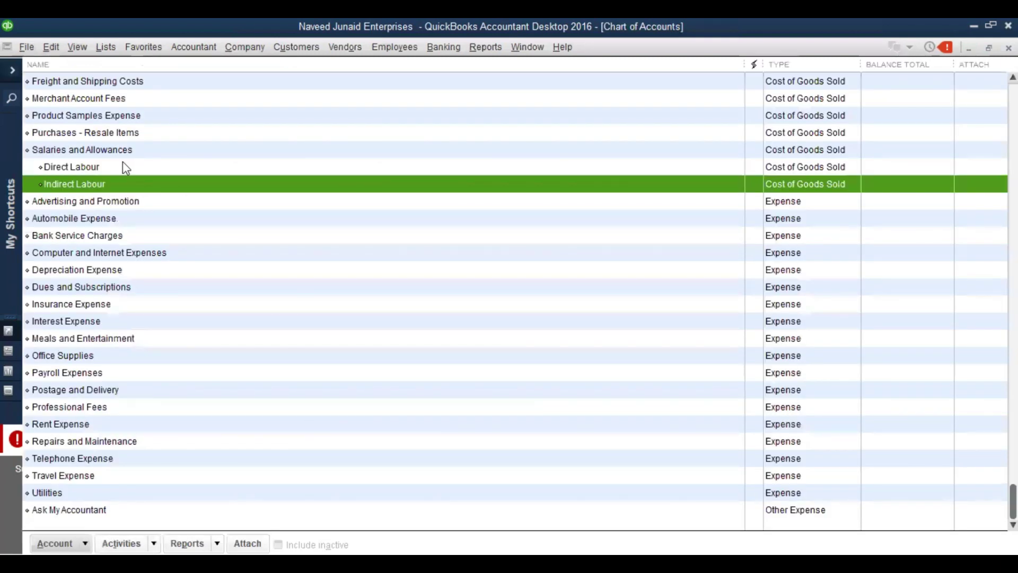
{"action": "left_click", "coordinate": [97, 152]}
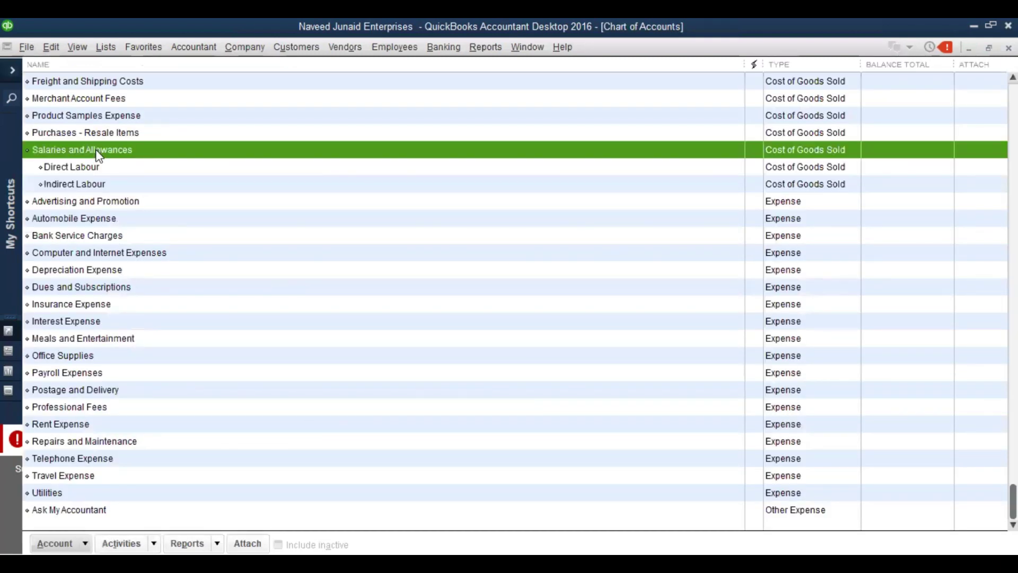
{"action": "left_click", "coordinate": [97, 167]}
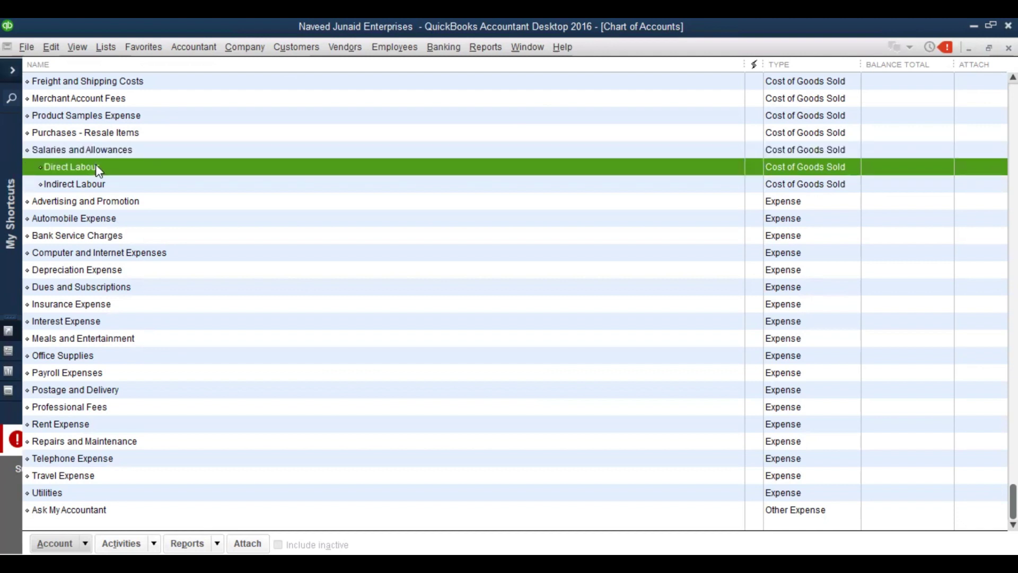
{"action": "left_click", "coordinate": [100, 185]}
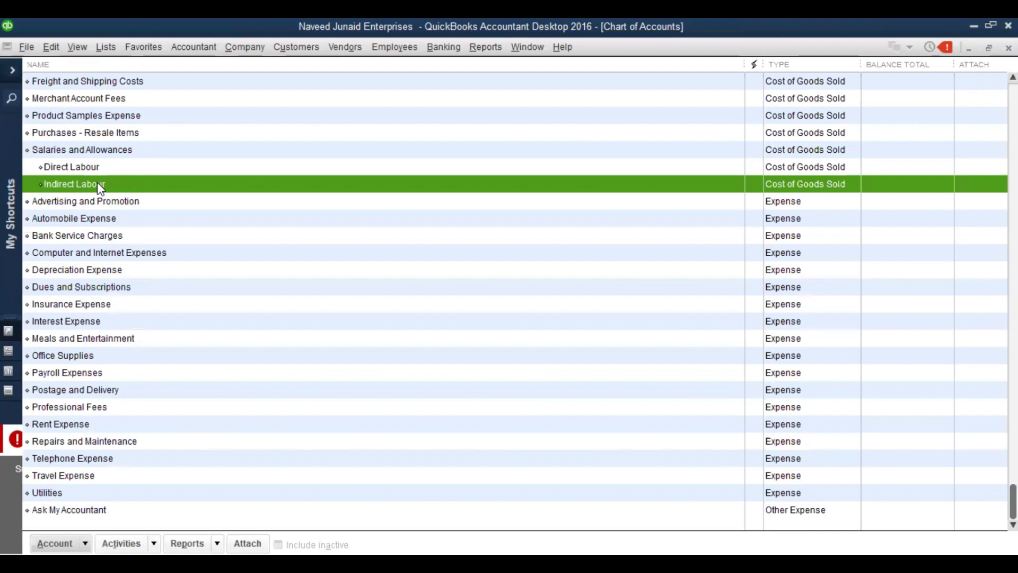
{"action": "left_click", "coordinate": [107, 170]}
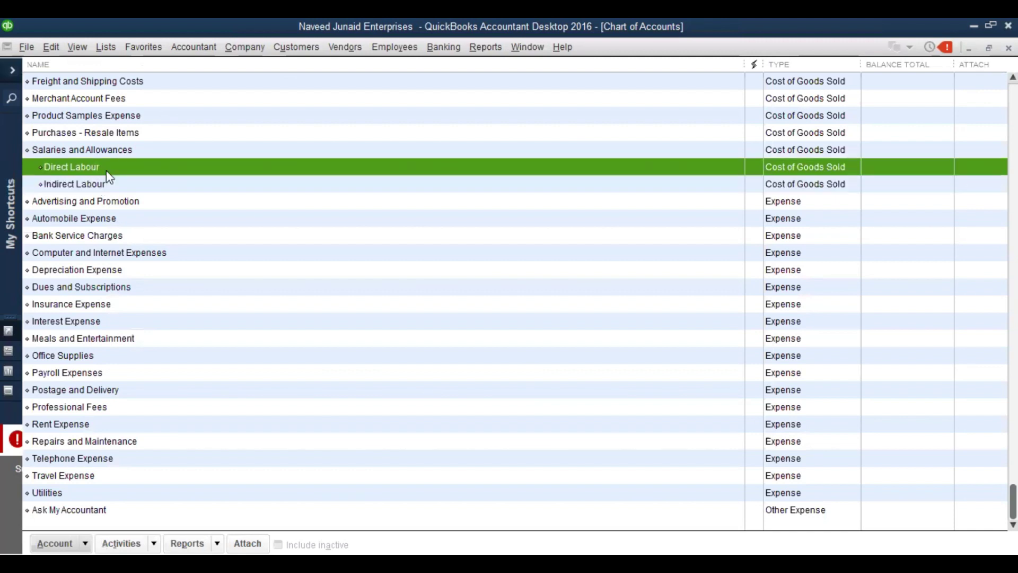
{"action": "key", "text": "Down"}
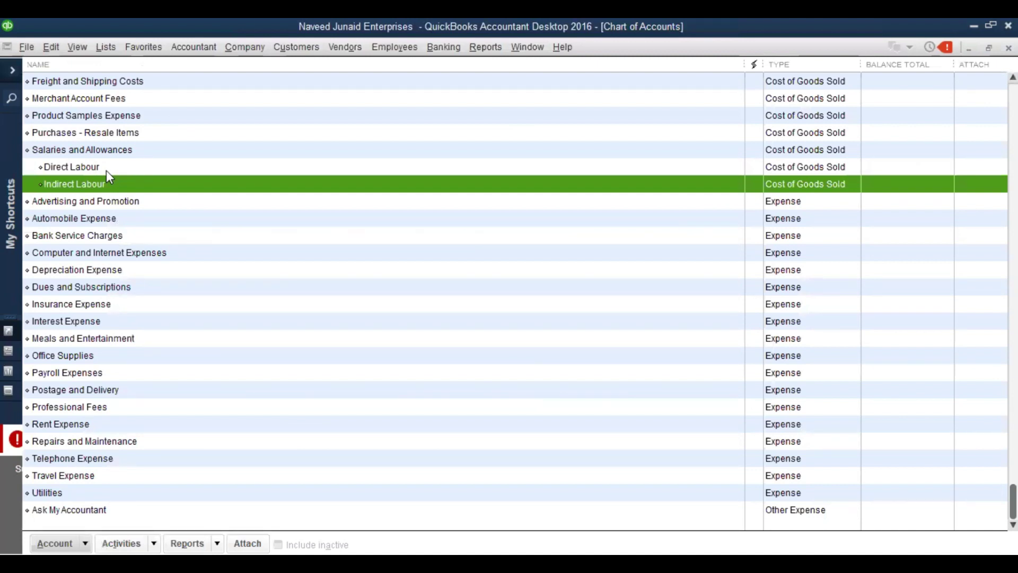
{"action": "key", "text": "Up"}
{"action": "key", "text": "Up"}
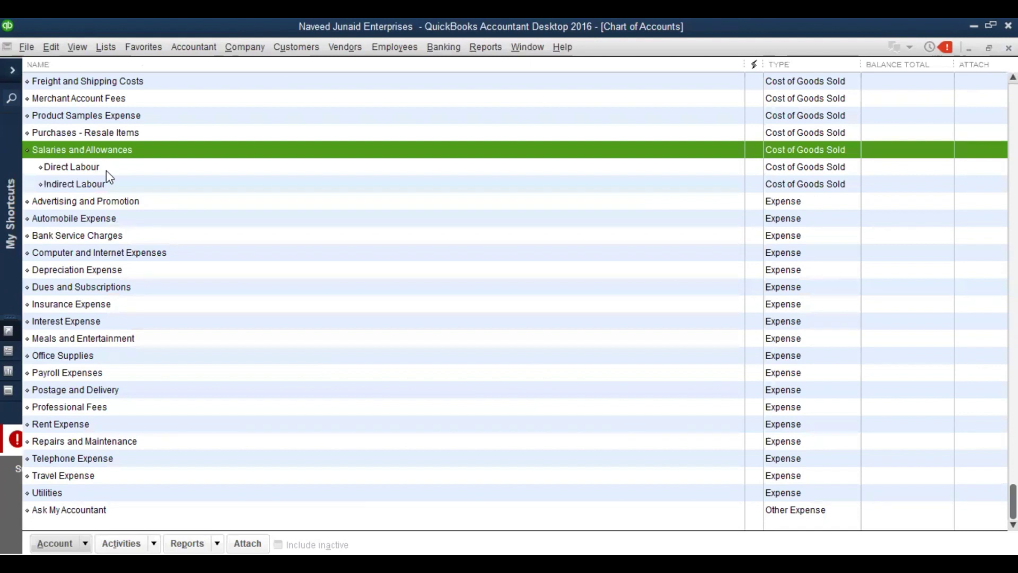
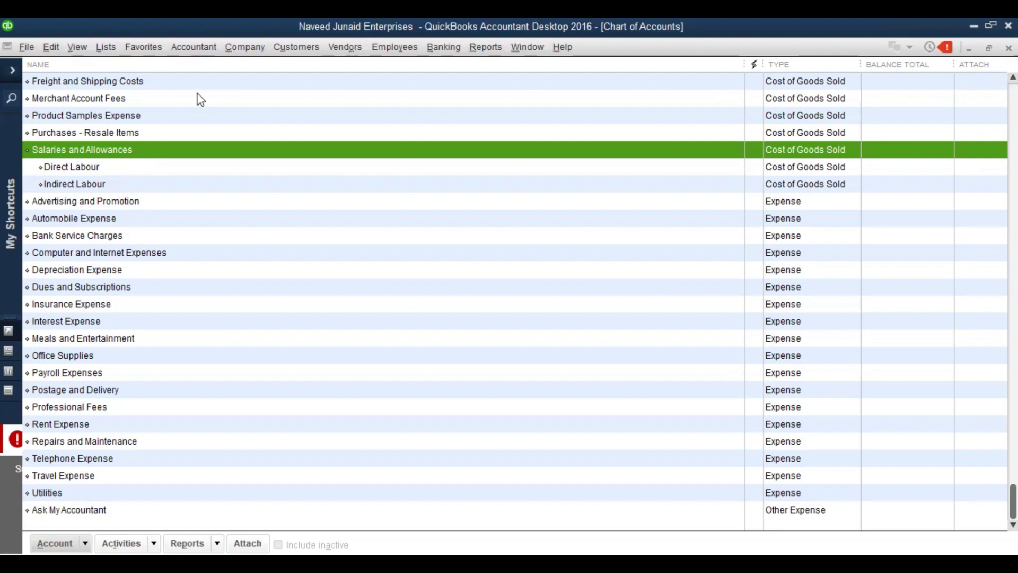
Browse the expense accounts and bring the top of the Chart of Accounts into view
{"action": "key", "text": "ctrl+n"}
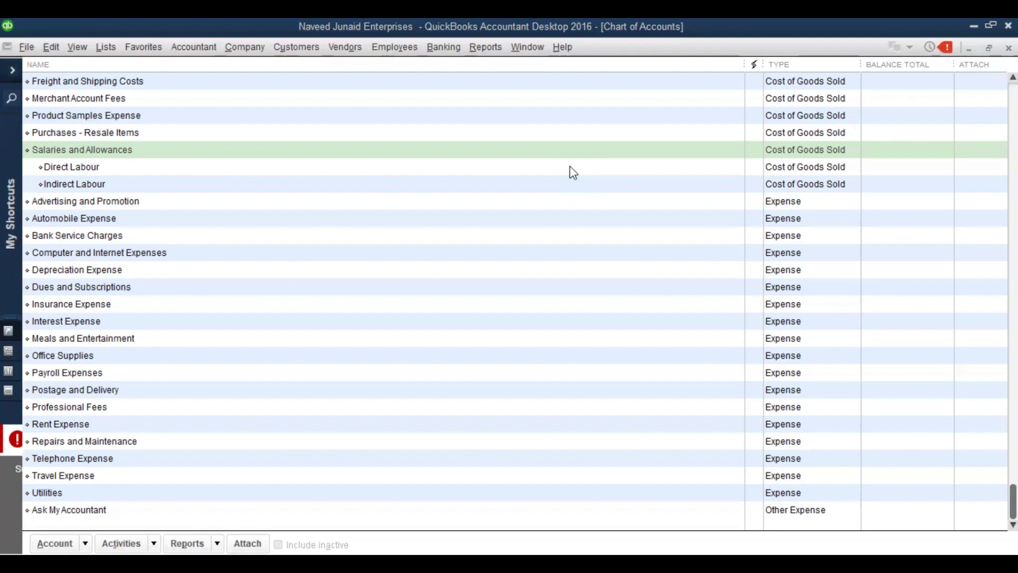
{"action": "left_click", "coordinate": [334, 286]}
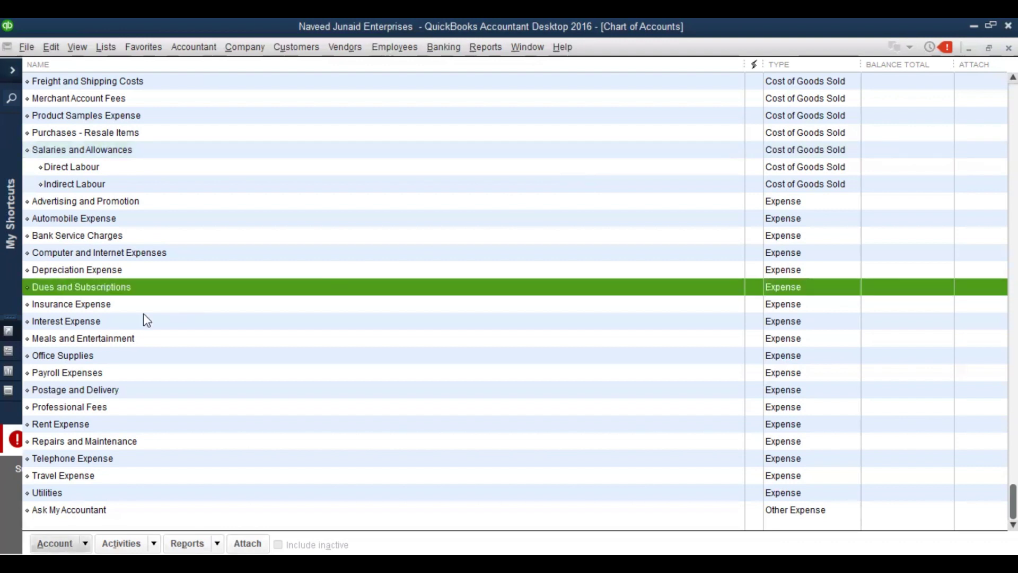
{"action": "left_click", "coordinate": [120, 321]}
{"action": "key", "text": "Page_Up"}
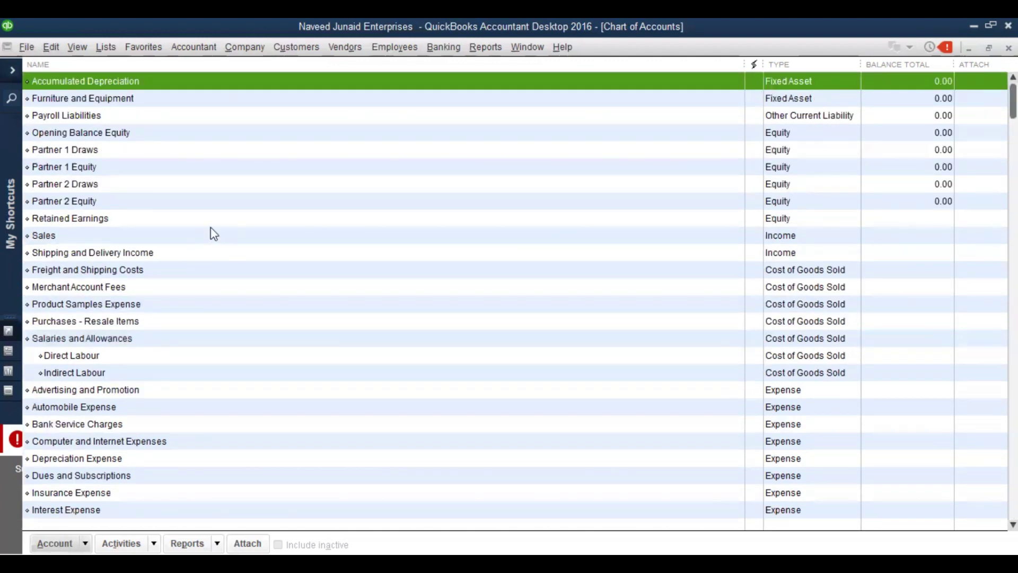
{"action": "left_click", "coordinate": [210, 305]}
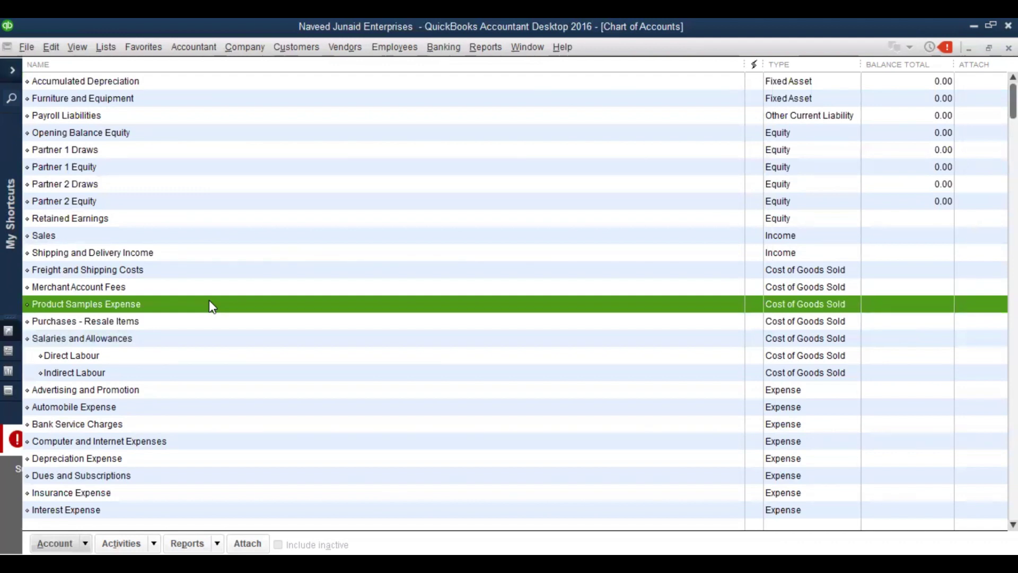
Create a Bank account named 'Cas in Hand' and decline bank feed setup
{"action": "right_click", "coordinate": [211, 305]}
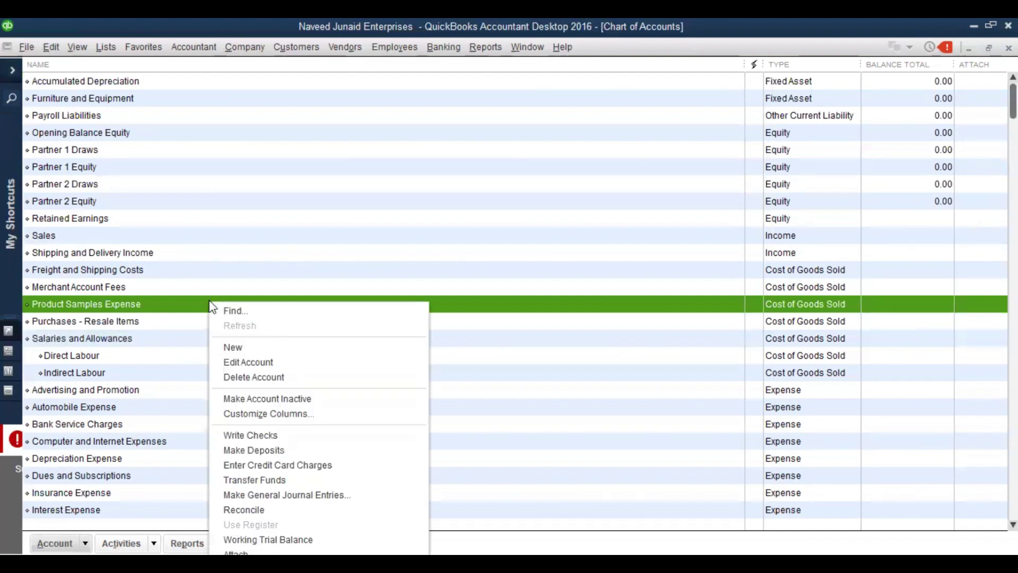
{"action": "left_click", "coordinate": [237, 349]}
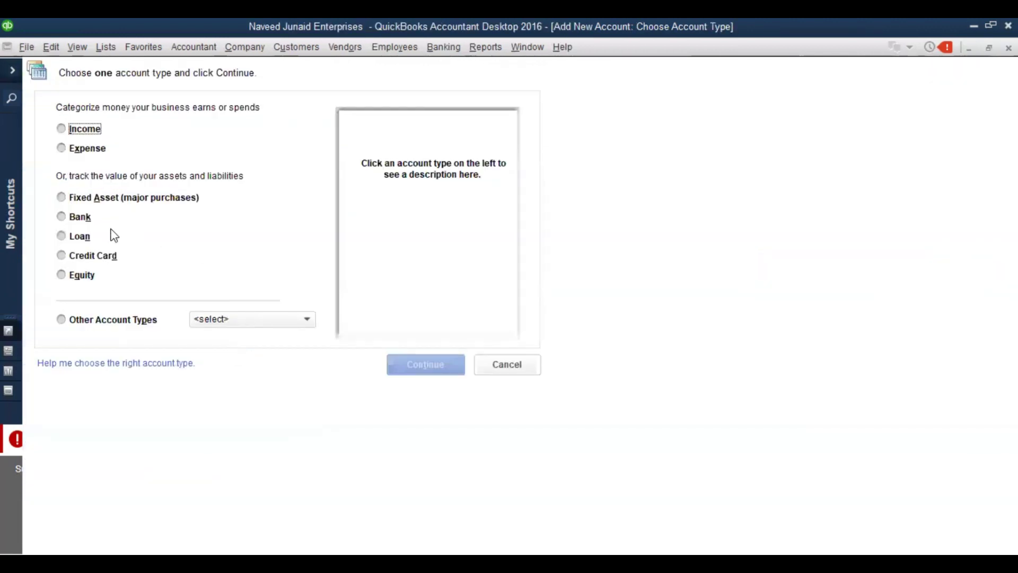
{"action": "left_click", "coordinate": [65, 149]}
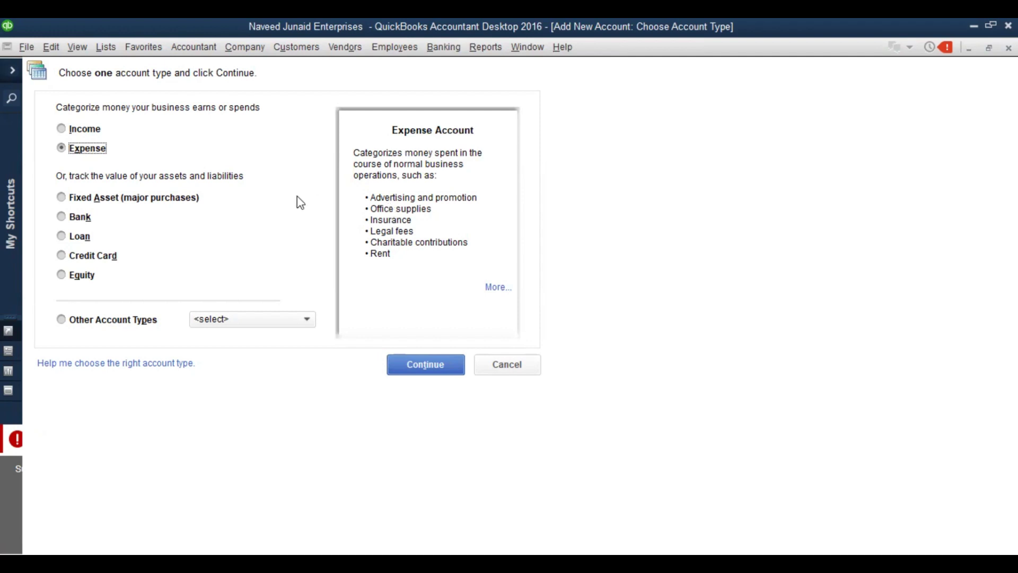
{"action": "left_click", "coordinate": [62, 217]}
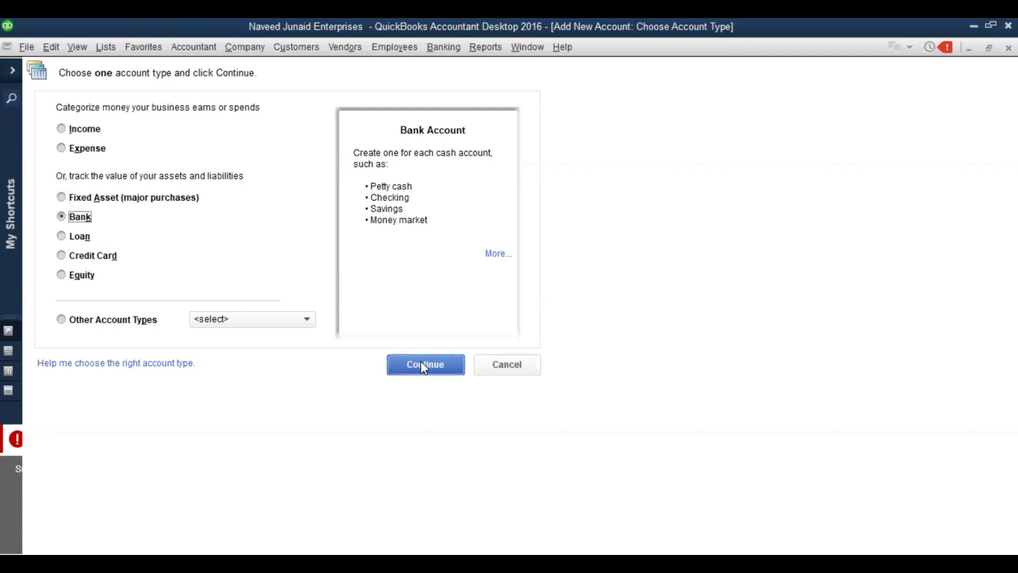
{"action": "left_click", "coordinate": [423, 366]}
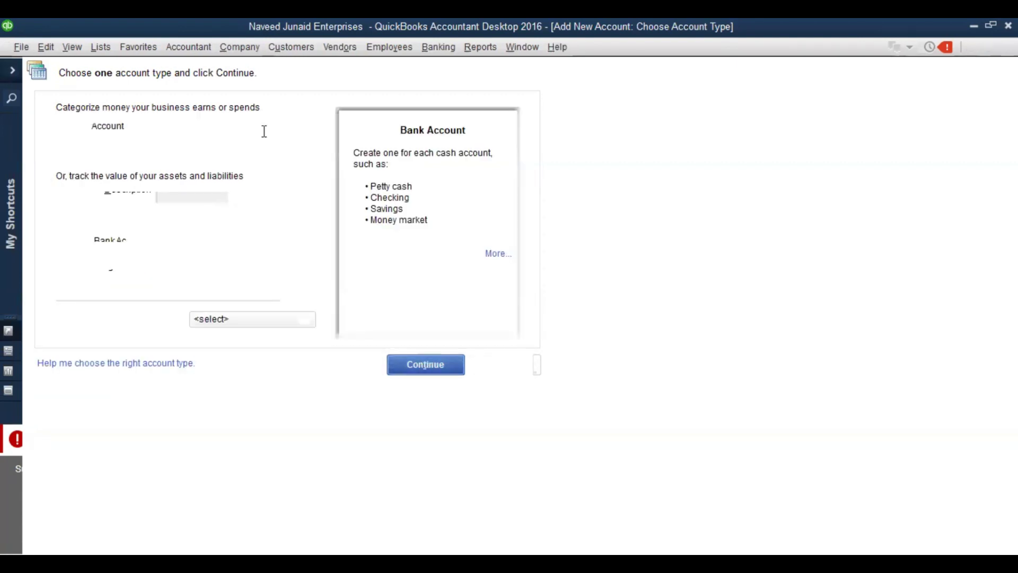
{"action": "type", "text": "Cas"}
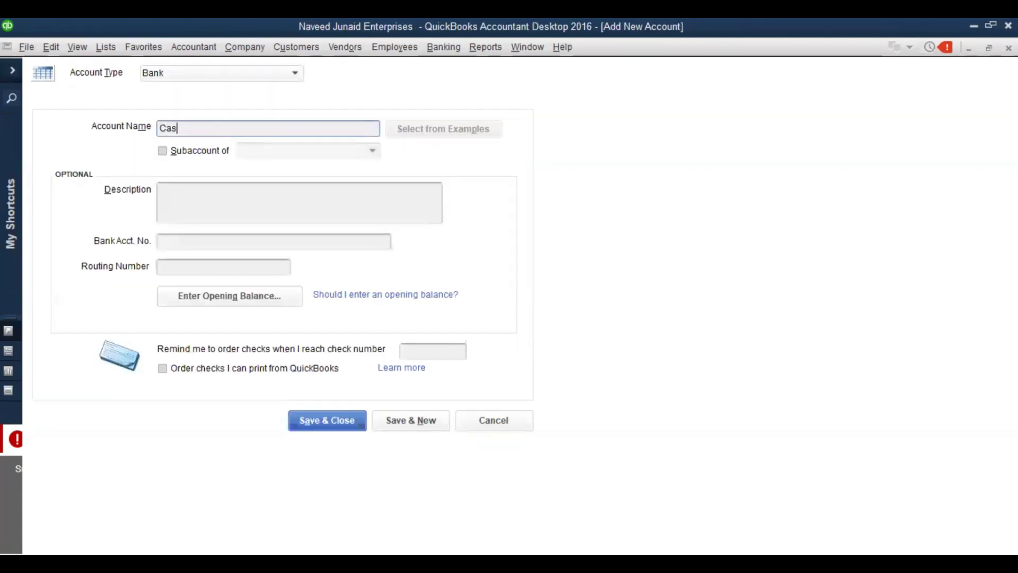
{"action": "type", "text": " in Hand"}
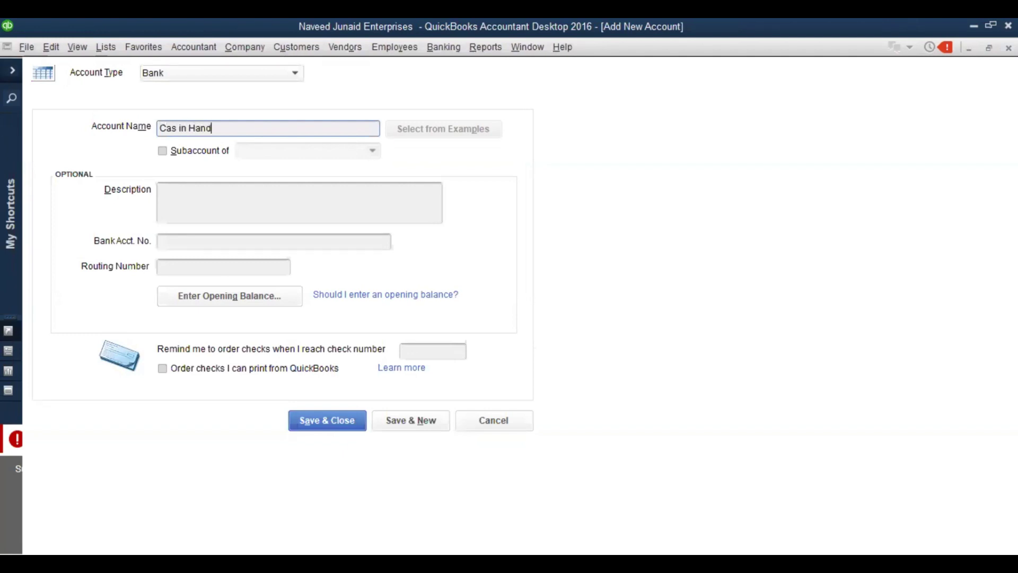
{"action": "left_click", "coordinate": [352, 423]}
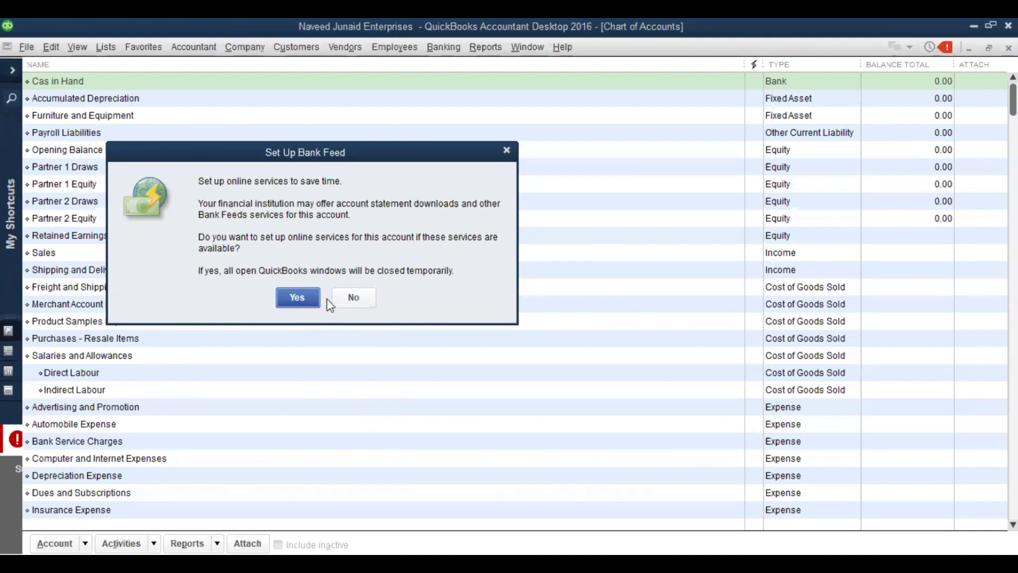
{"action": "left_click", "coordinate": [367, 295]}
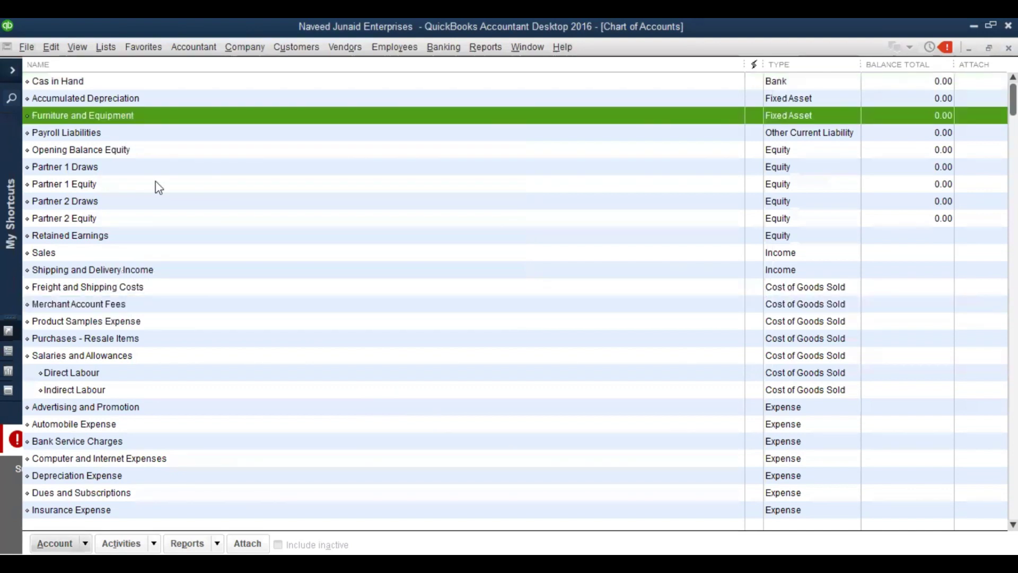
Abandon a half-started Bank account without saving, then begin another new account
{"action": "right_click", "coordinate": [107, 122]}
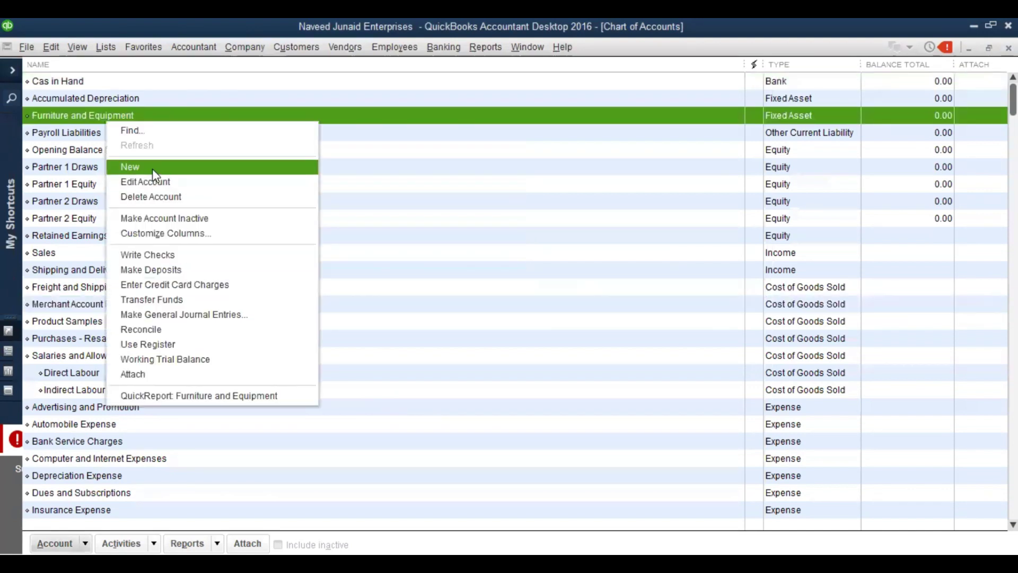
{"action": "left_click", "coordinate": [152, 167]}
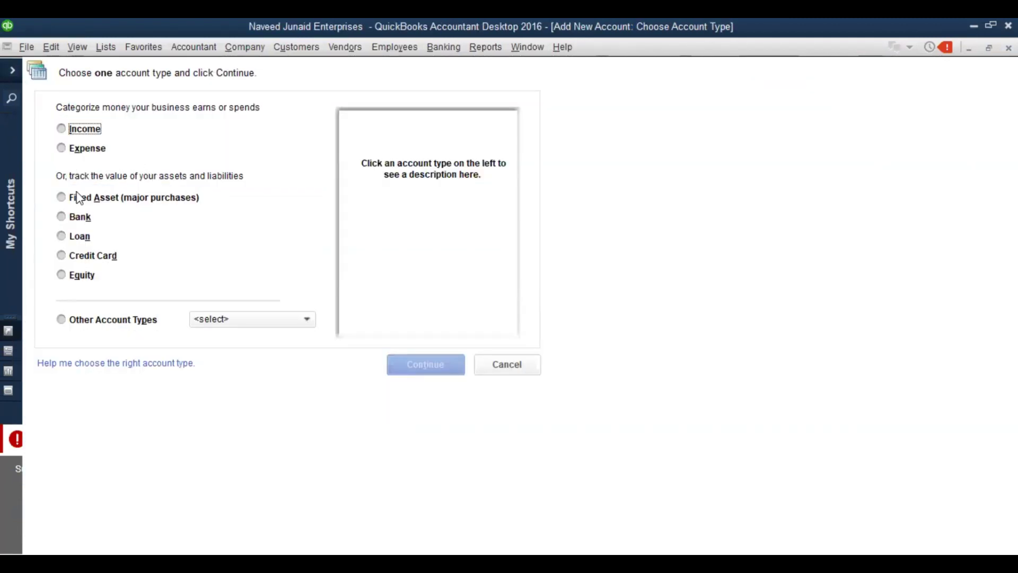
{"action": "left_click", "coordinate": [80, 219]}
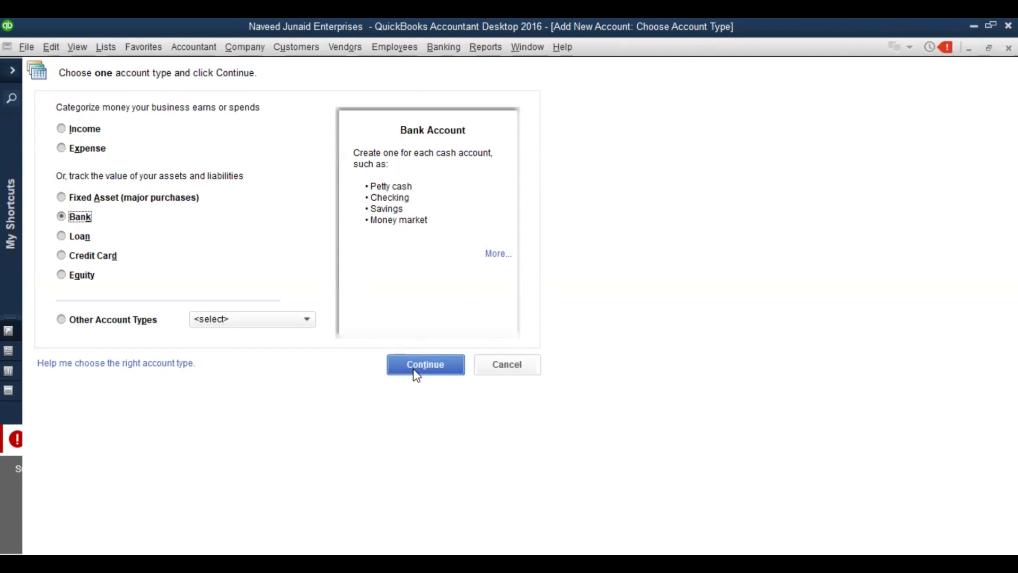
{"action": "left_click", "coordinate": [426, 364]}
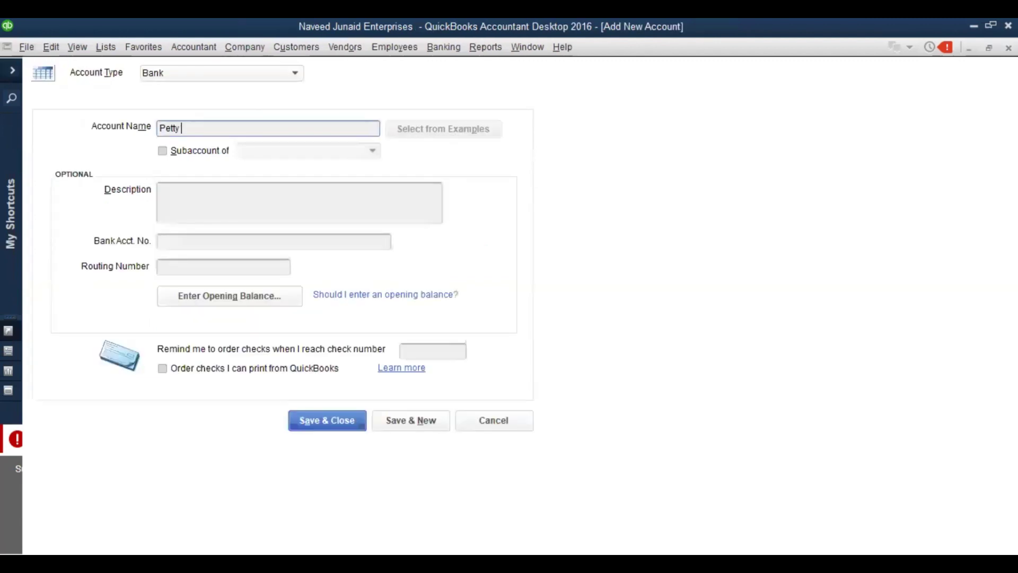
{"action": "type", "text": "CAs"}
{"action": "key", "text": "BackSpace"}
{"action": "key", "text": "BackSpace"}
{"action": "key", "text": "BackSpace"}
{"action": "key", "text": "BackSpace"}
{"action": "key", "text": "BackSpace"}
{"action": "key", "text": "BackSpace"}
{"action": "key", "text": "BackSpace"}
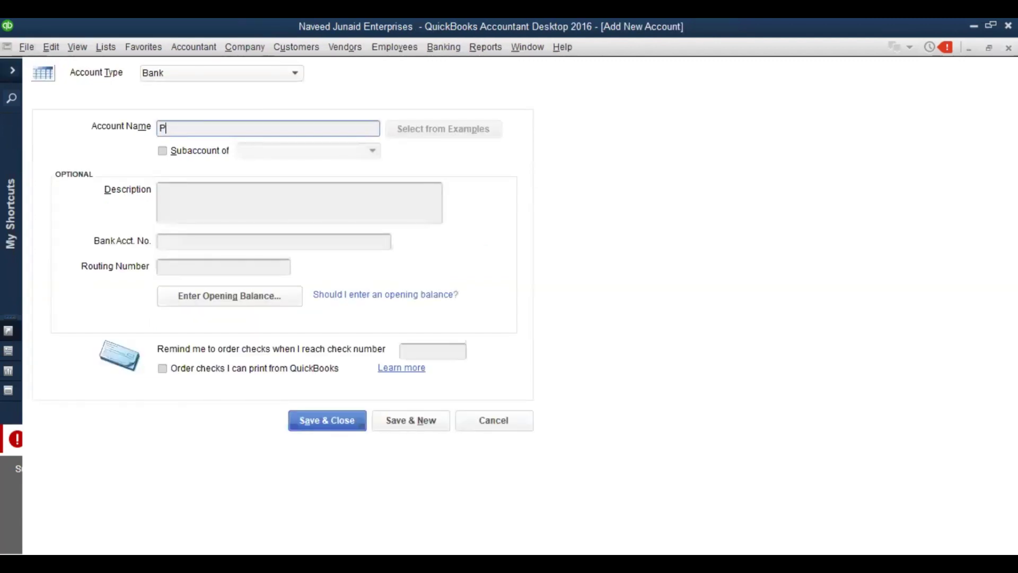
{"action": "key", "text": "Escape"}
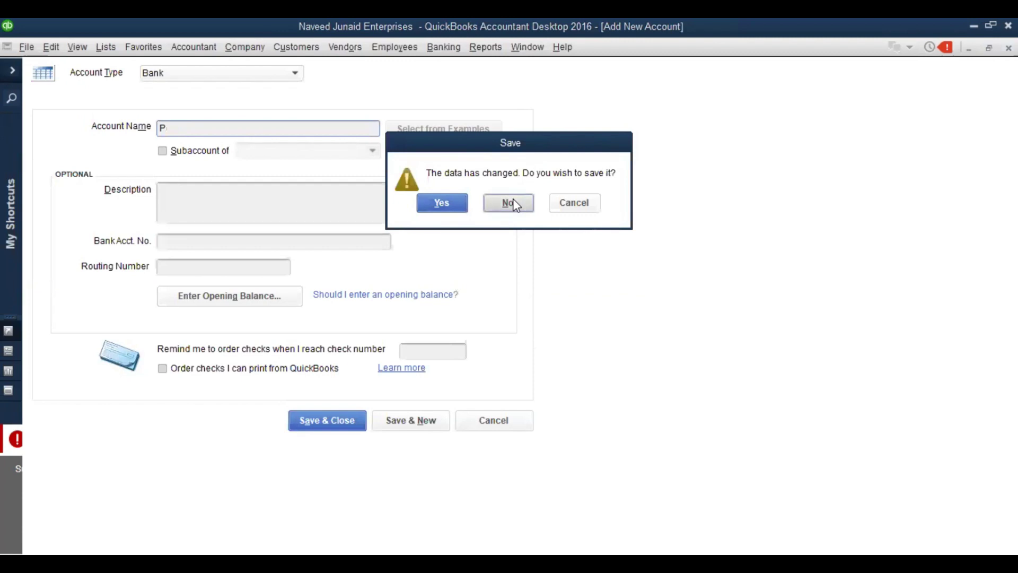
{"action": "left_click", "coordinate": [514, 200]}
{"action": "right_click", "coordinate": [197, 166]}
{"action": "left_click", "coordinate": [259, 221]}
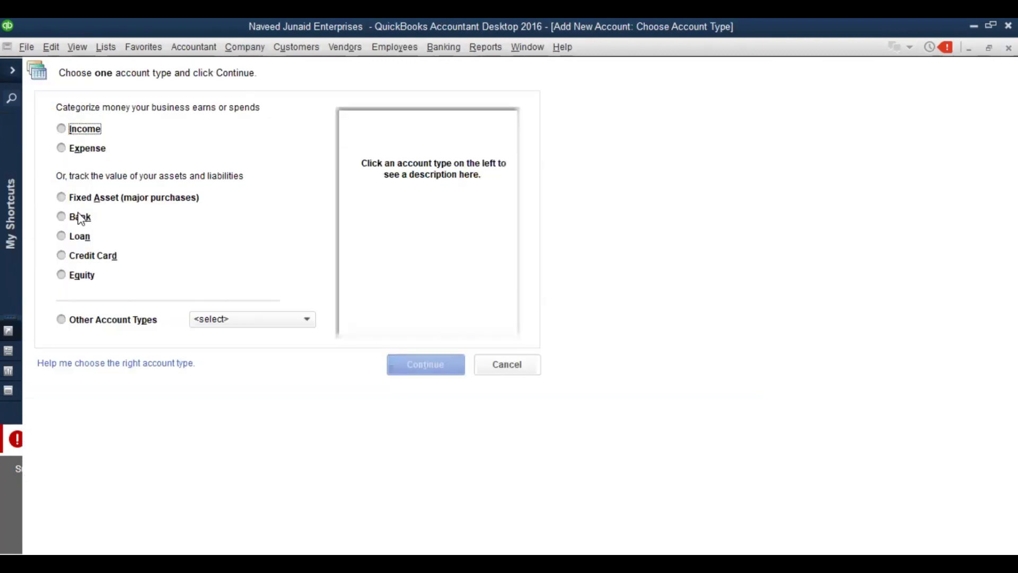
Compare Bank, Loan and Credit Card types, settle on Credit Card, and expand Other Account Types
{"action": "left_click", "coordinate": [79, 217]}
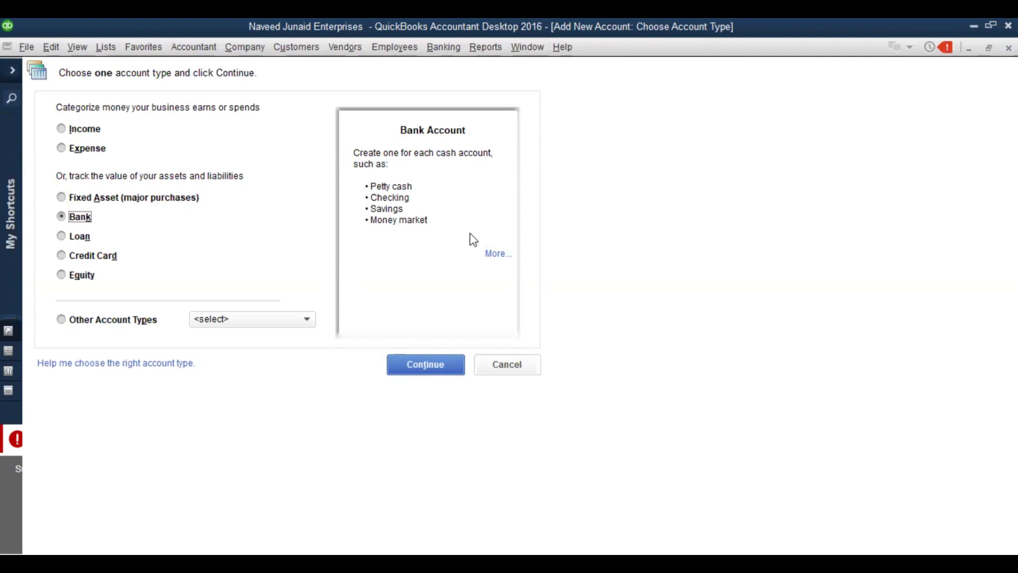
{"action": "left_click", "coordinate": [70, 239]}
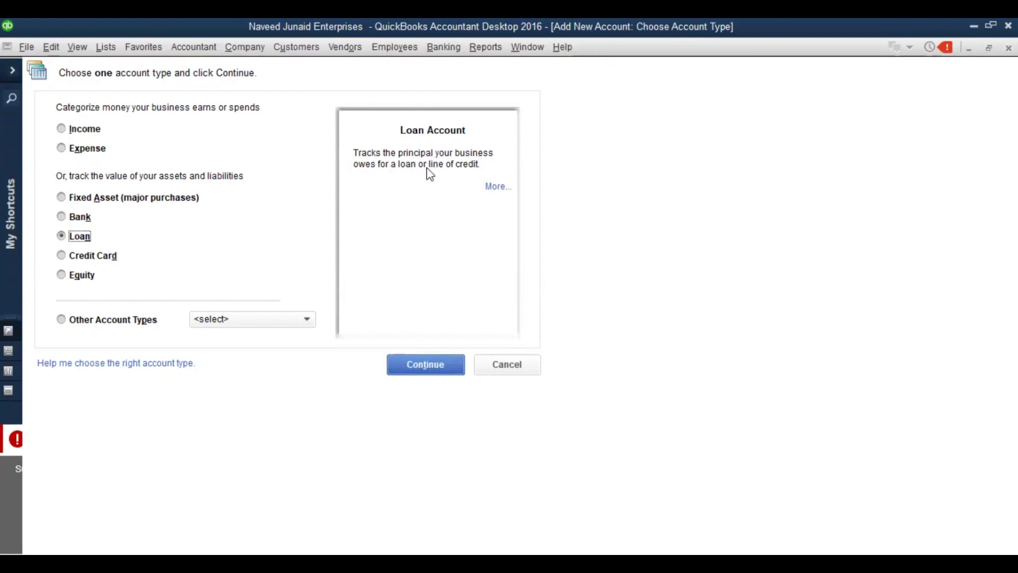
{"action": "left_click", "coordinate": [105, 258]}
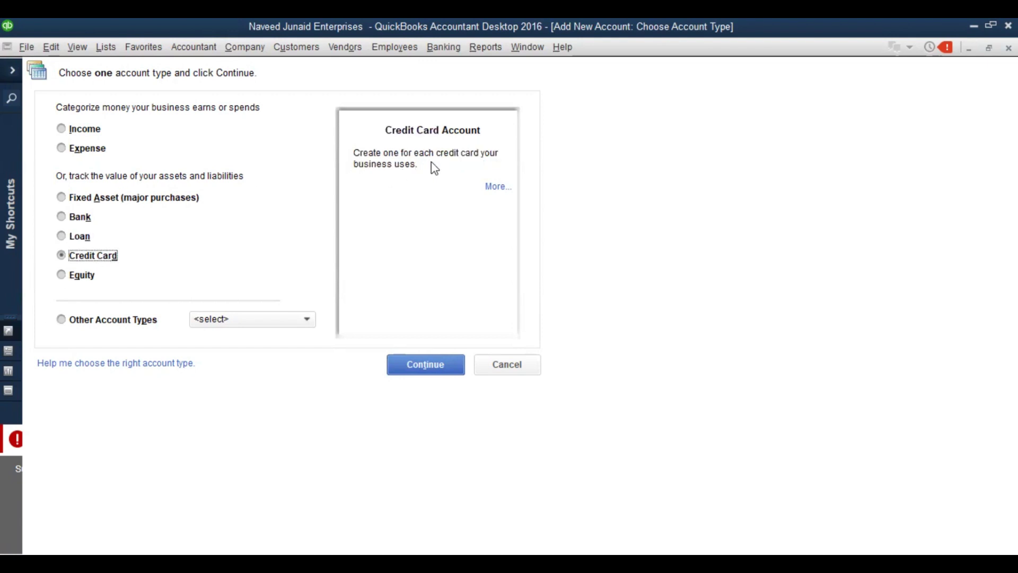
{"action": "left_click", "coordinate": [62, 239]}
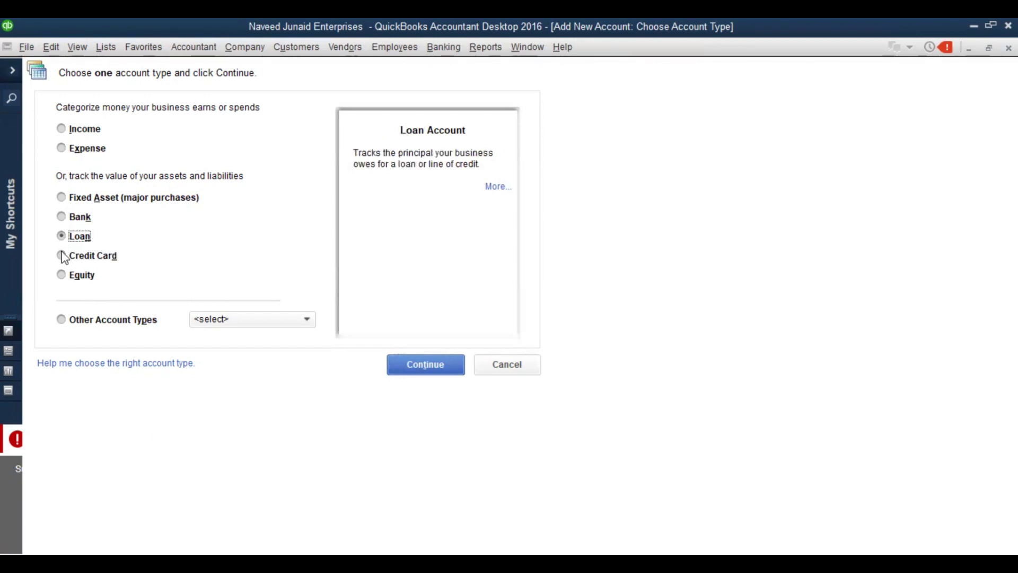
{"action": "left_click", "coordinate": [63, 256]}
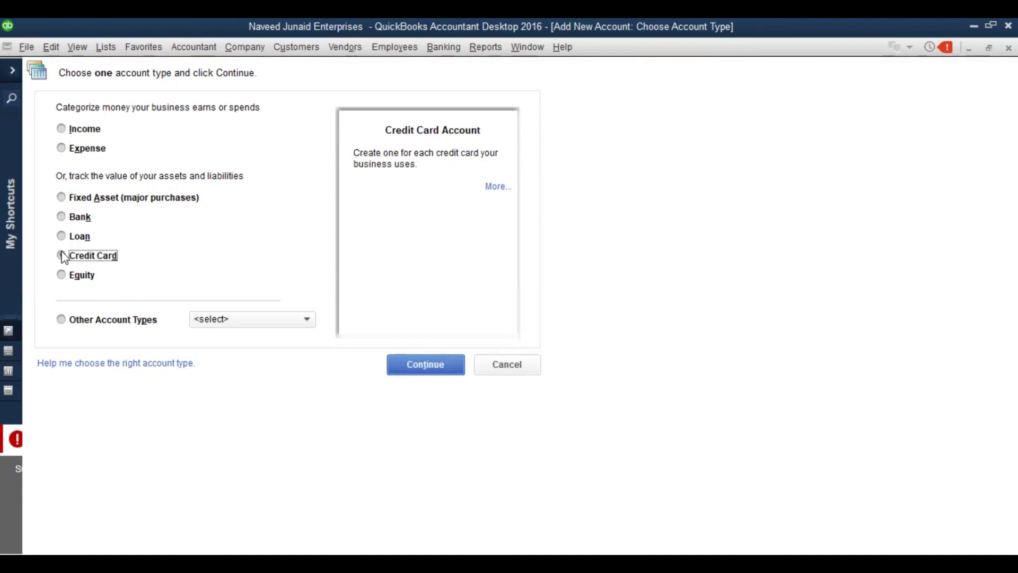
{"action": "left_click", "coordinate": [277, 321]}
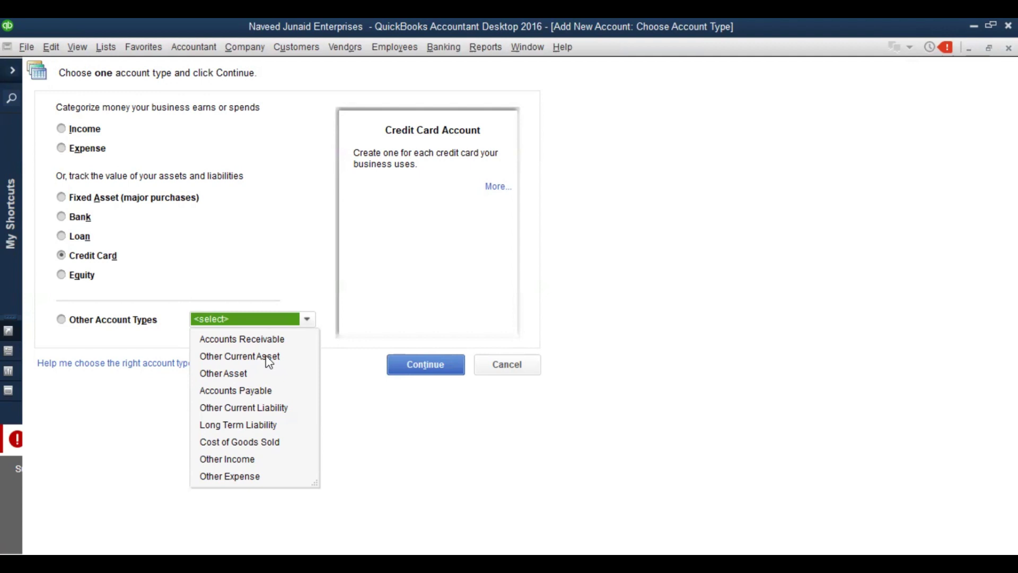
Create the Other Current Asset account 'Income Tax Refundable TY2023' and check it in the list
{"action": "left_click", "coordinate": [268, 357]}
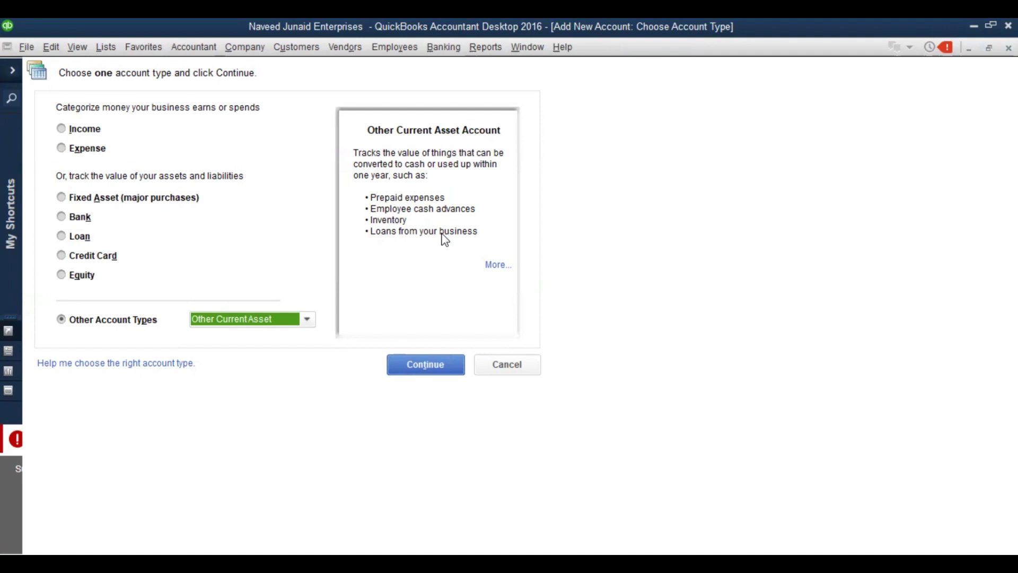
{"action": "left_click", "coordinate": [413, 363]}
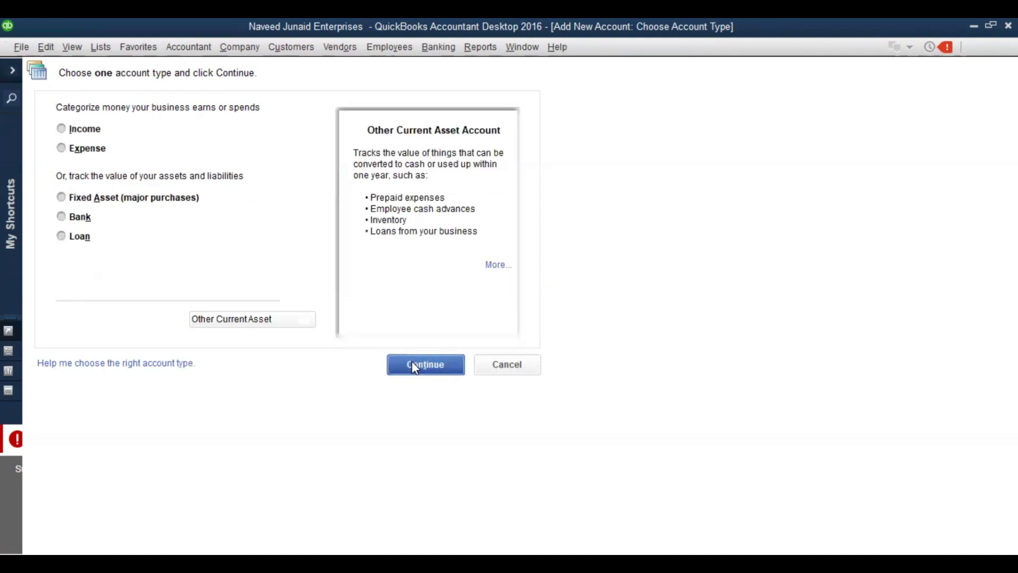
{"action": "type", "text": "Income T"}
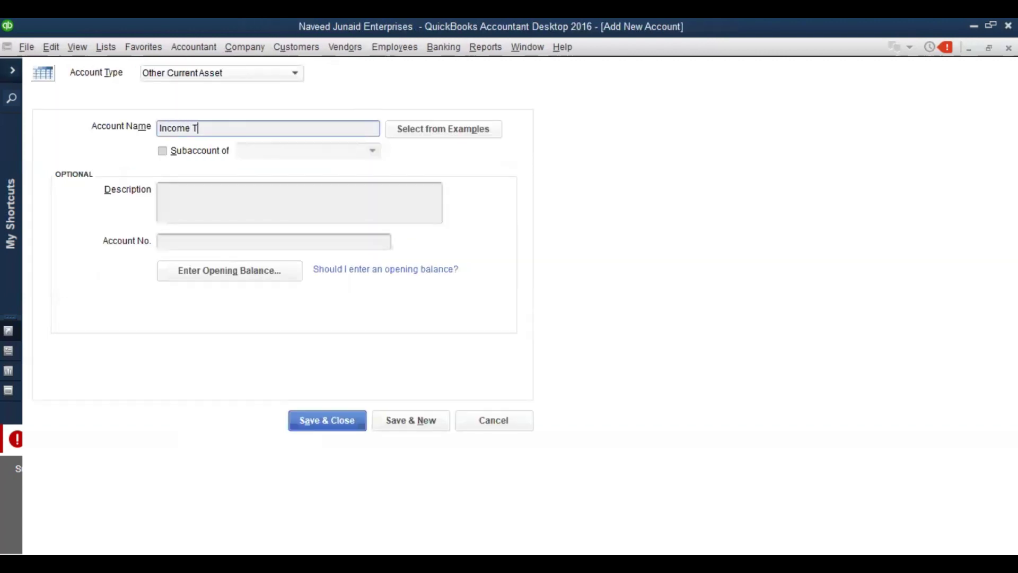
{"action": "type", "text": "ax REfundable"}
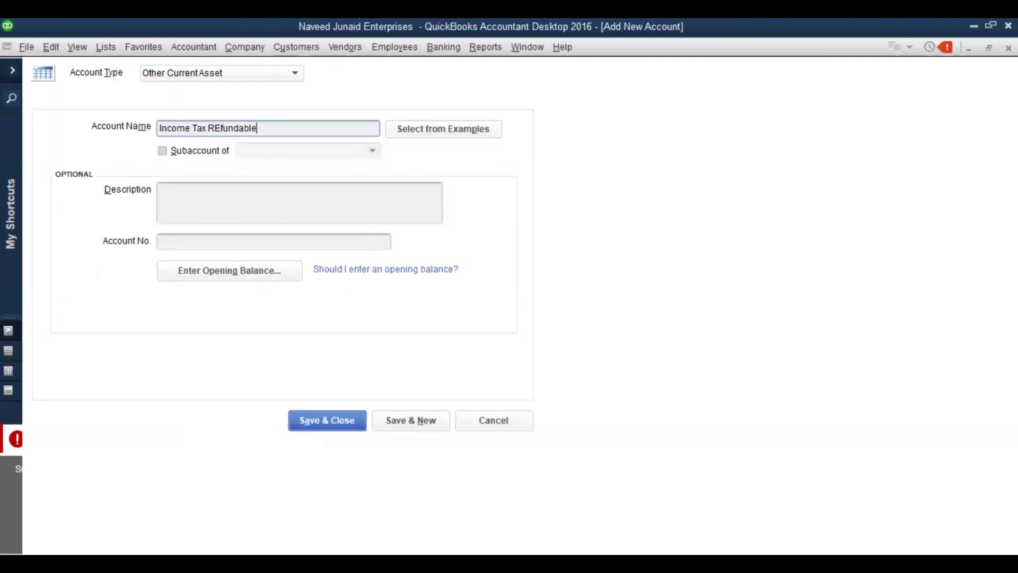
{"action": "key", "text": "BackSpace"}
{"action": "key", "text": "BackSpace"}
{"action": "key", "text": "BackSpace"}
{"action": "key", "text": "BackSpace"}
{"action": "key", "text": "BackSpace"}
{"action": "key", "text": "BackSpace"}
{"action": "key", "text": "BackSpace"}
{"action": "key", "text": "BackSpace"}
{"action": "key", "text": "BackSpace"}
{"action": "type", "text": "efundable TY2023"}
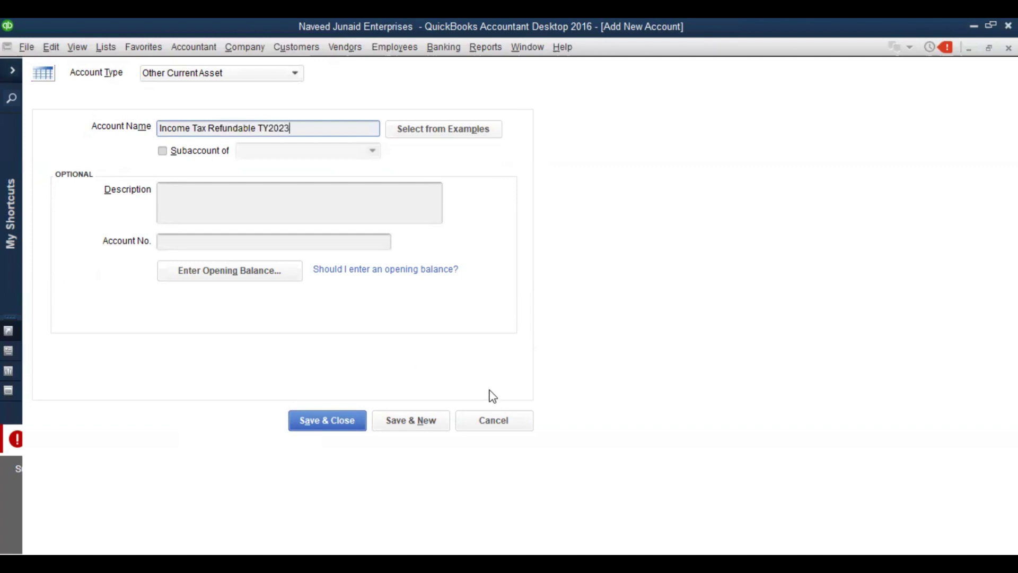
{"action": "left_click", "coordinate": [302, 419]}
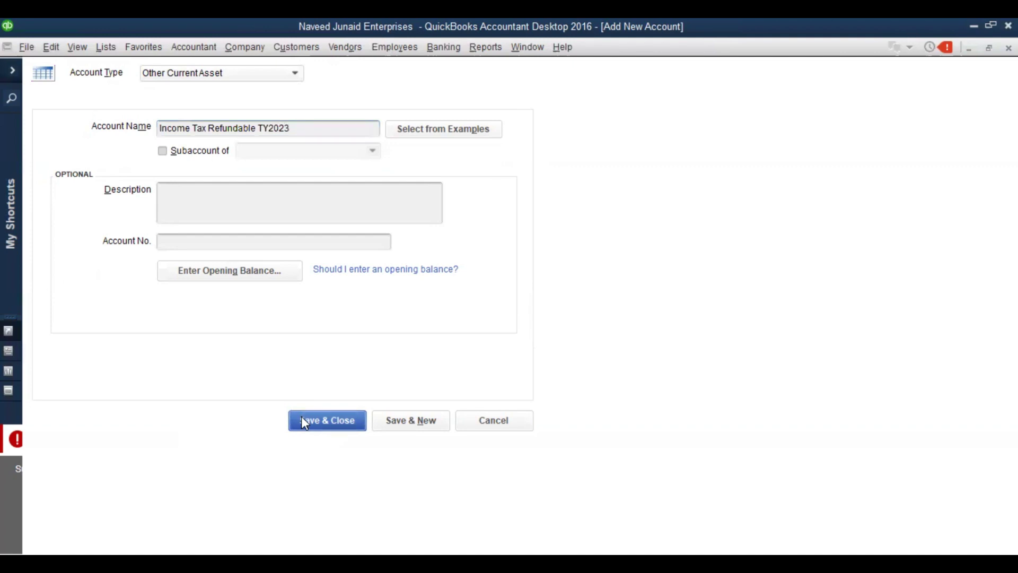
{"action": "key", "text": "Up"}
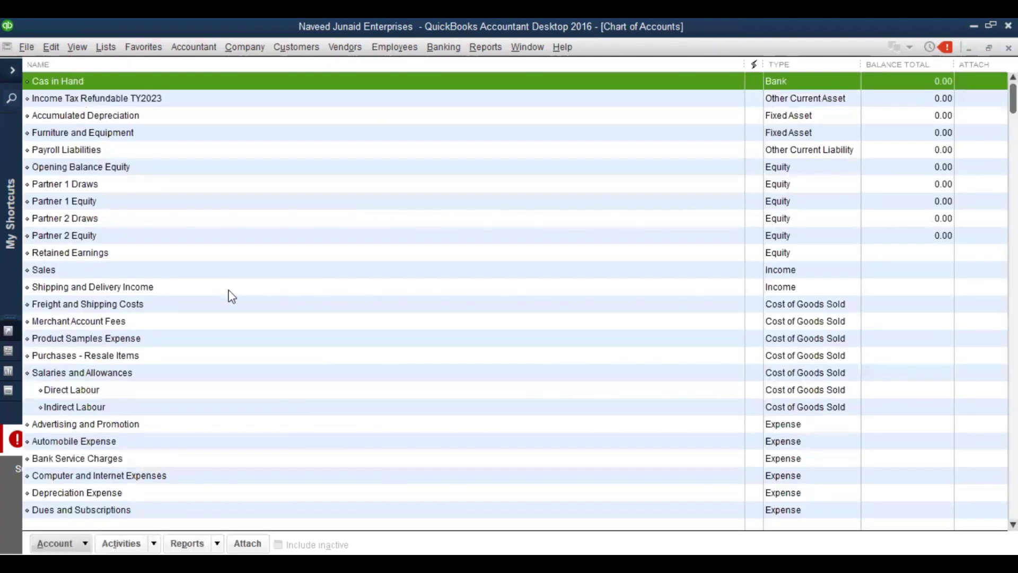
{"action": "key", "text": "Down"}
{"action": "key", "text": "Down"}
{"action": "key", "text": "Up"}
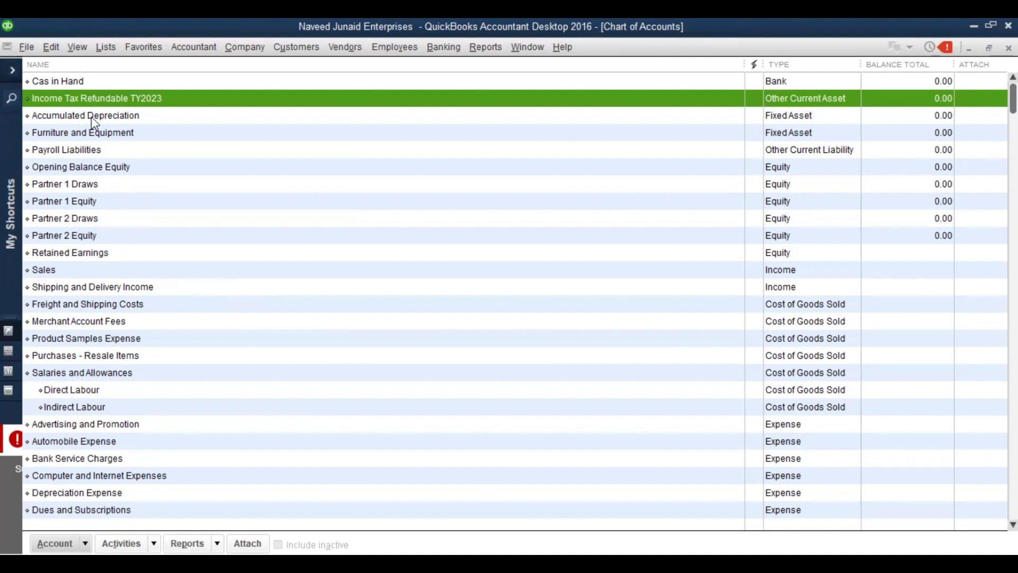
Start a new Other Current Asset account and view the Subaccount of parent list
{"action": "right_click", "coordinate": [79, 99]}
{"action": "left_click", "coordinate": [112, 146]}
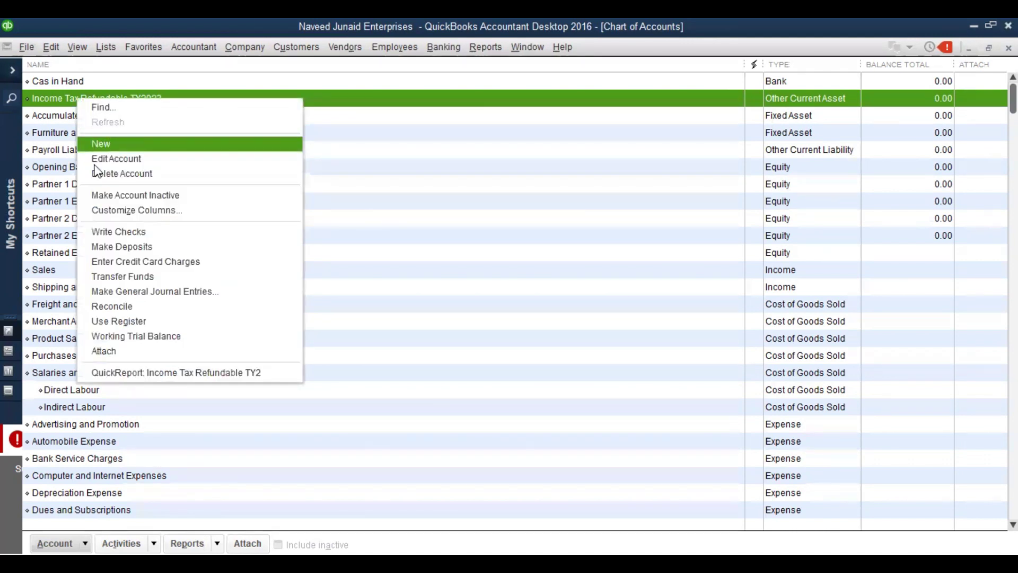
{"action": "left_click", "coordinate": [232, 320]}
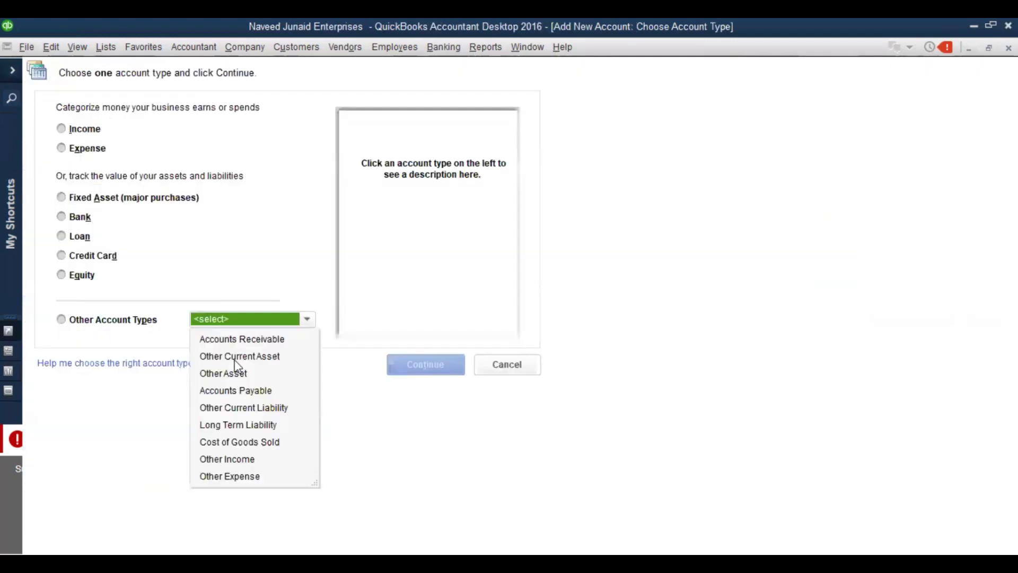
{"action": "left_click", "coordinate": [237, 356]}
{"action": "left_click", "coordinate": [423, 367]}
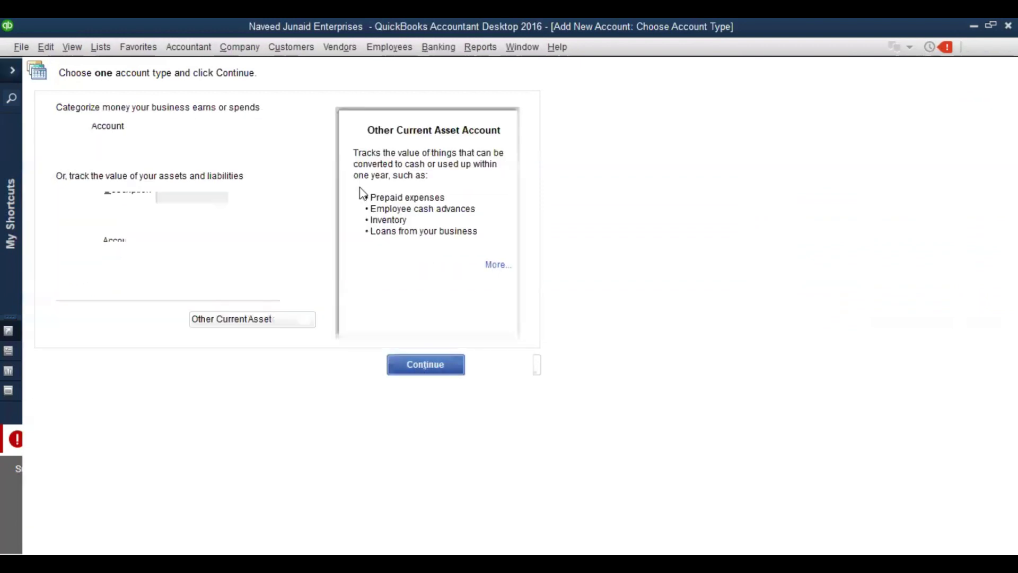
{"action": "left_click", "coordinate": [185, 152]}
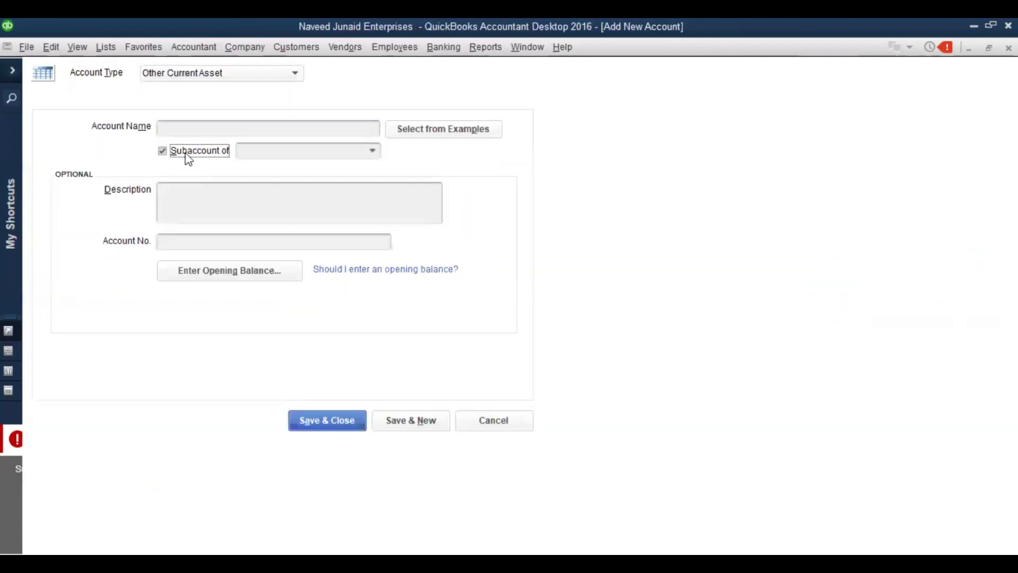
{"action": "left_click", "coordinate": [372, 152]}
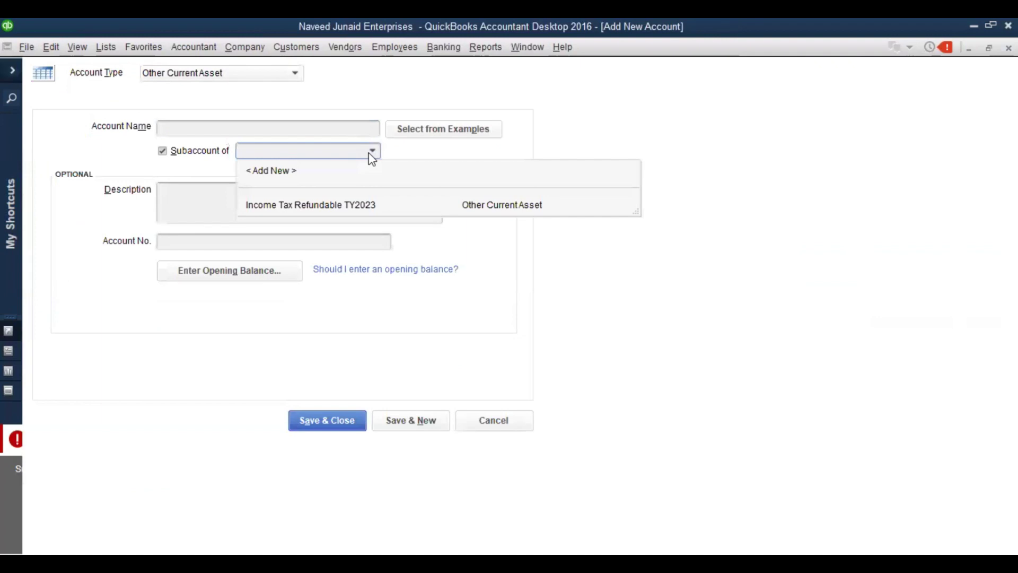
{"action": "left_click", "coordinate": [371, 153]}
Name it 'Refundable Taxes' as a top-level account, save it, and close the blank form
{"action": "left_click", "coordinate": [316, 131]}
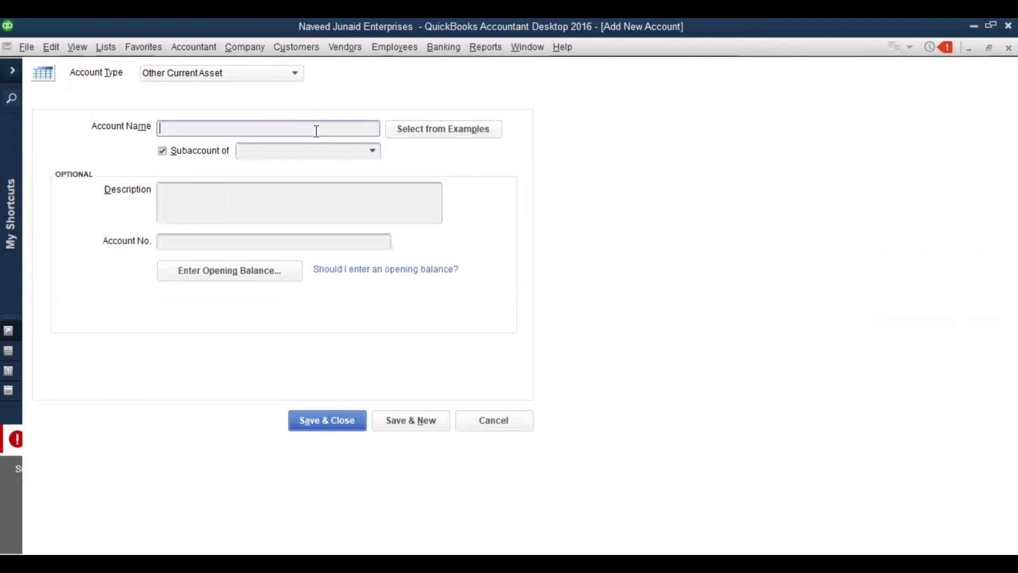
{"action": "type", "text": "Advacne"}
{"action": "key", "text": "BackSpace"}
{"action": "key", "text": "BackSpace"}
{"action": "key", "text": "BackSpace"}
{"action": "type", "text": "nce Taxes"}
{"action": "key", "text": "BackSpace"}
{"action": "key", "text": "BackSpace"}
{"action": "key", "text": "BackSpace"}
{"action": "key", "text": "BackSpace"}
{"action": "key", "text": "BackSpace"}
{"action": "type", "text": "s"}
{"action": "key", "text": "BackSpace"}
{"action": "key", "text": "BackSpace"}
{"action": "key", "text": "BackSpace"}
{"action": "key", "text": "BackSpace"}
{"action": "key", "text": "BackSpace"}
{"action": "key", "text": "BackSpace"}
{"action": "key", "text": "BackSpace"}
{"action": "key", "text": "BackSpace"}
{"action": "type", "text": "Rec"}
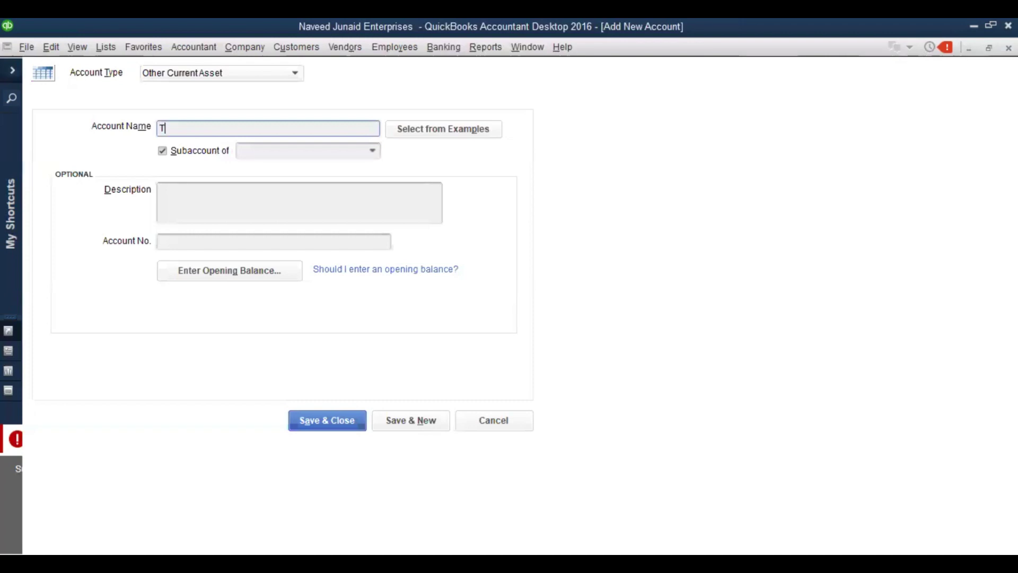
{"action": "key", "text": "BackSpace"}
{"action": "key", "text": "BackSpace"}
{"action": "type", "text": "ecei"}
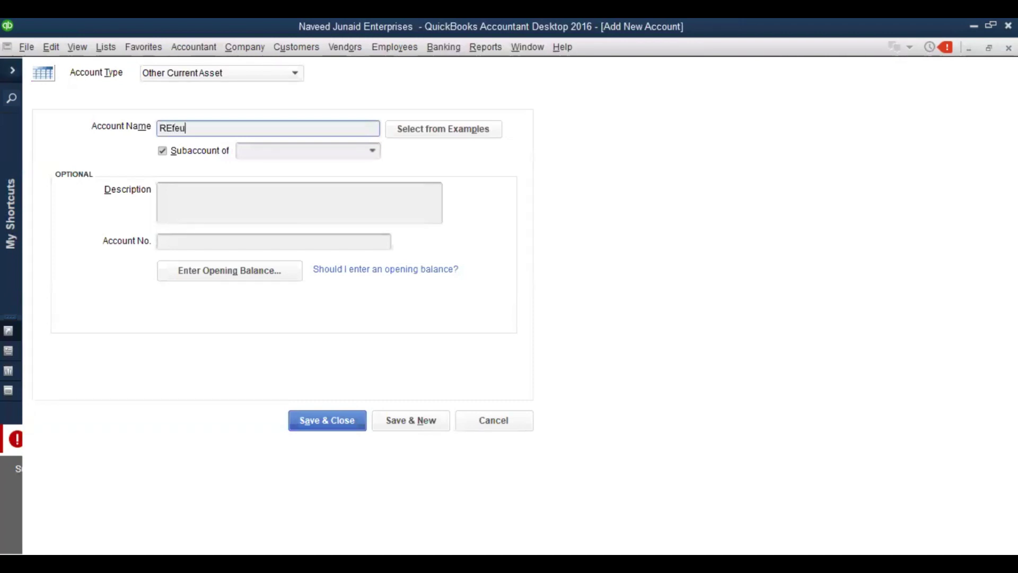
{"action": "key", "text": "BackSpace"}
{"action": "key", "text": "BackSpace"}
{"action": "key", "text": "BackSpace"}
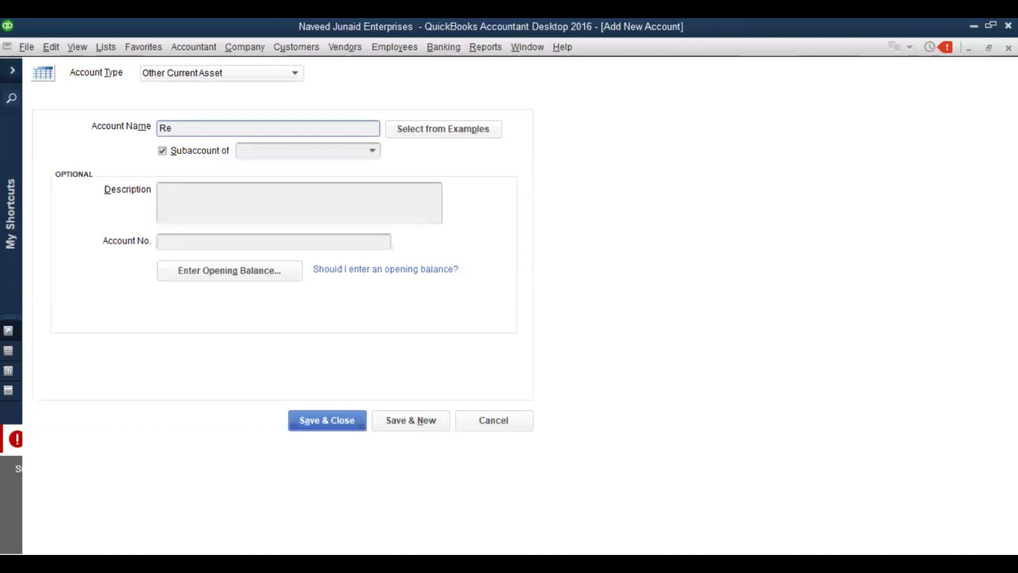
{"action": "type", "text": "fundable Taxes"}
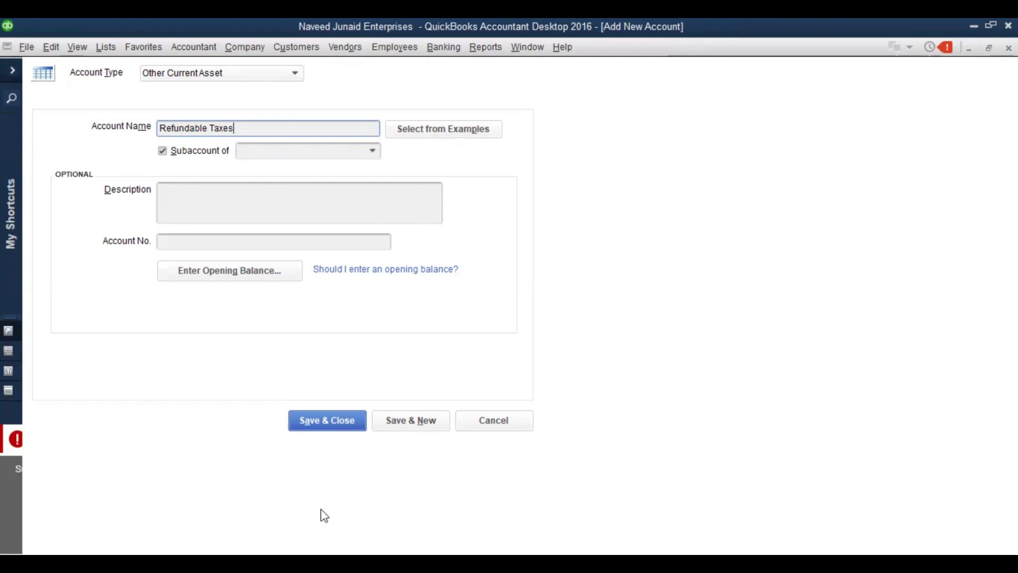
{"action": "left_click", "coordinate": [162, 151]}
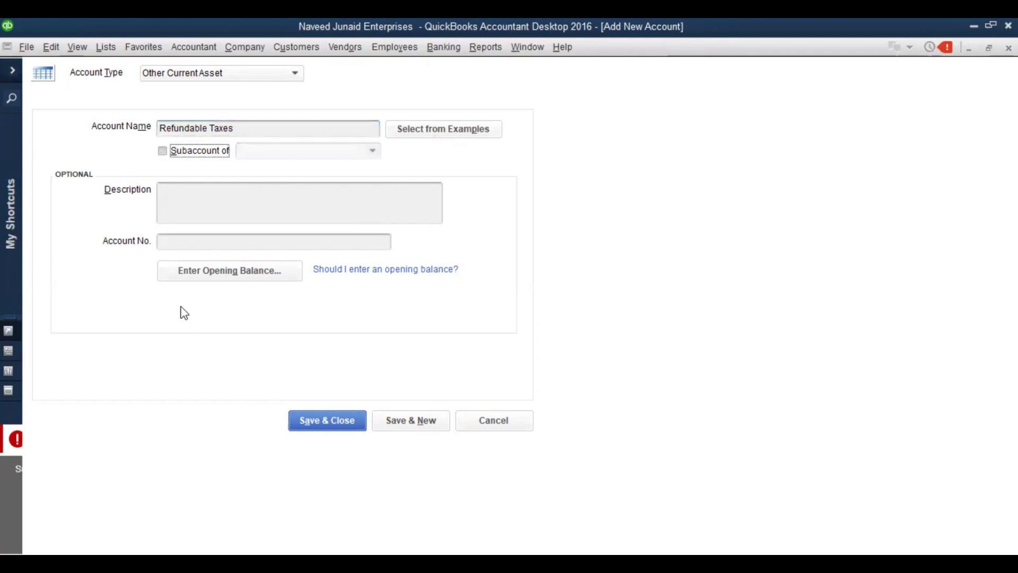
{"action": "left_click", "coordinate": [422, 430]}
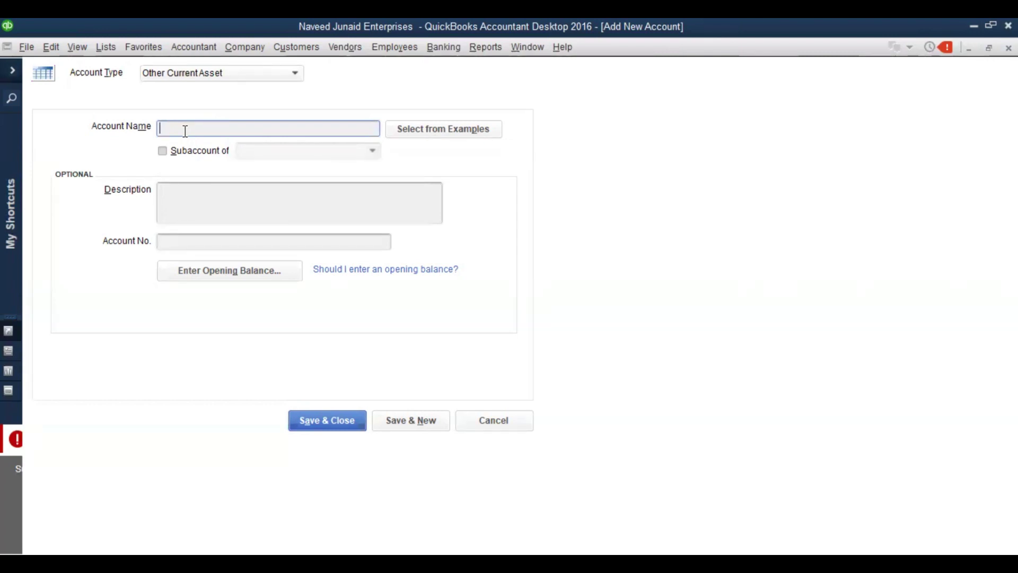
{"action": "key", "text": "Escape"}
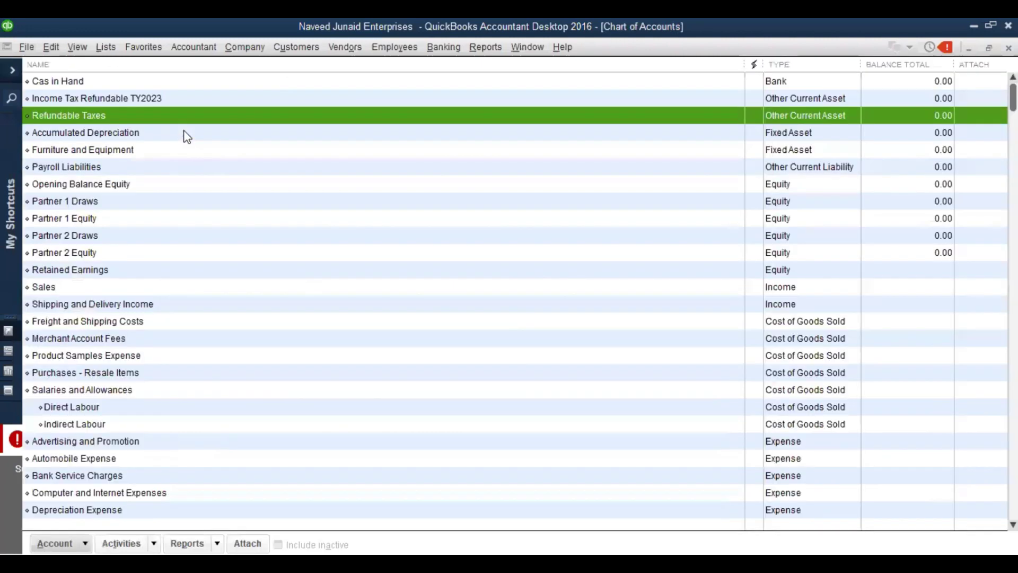
Edit Income Tax Refundable TY2023 to nest it under Refundable Taxes, then save
{"action": "left_click", "coordinate": [102, 106]}
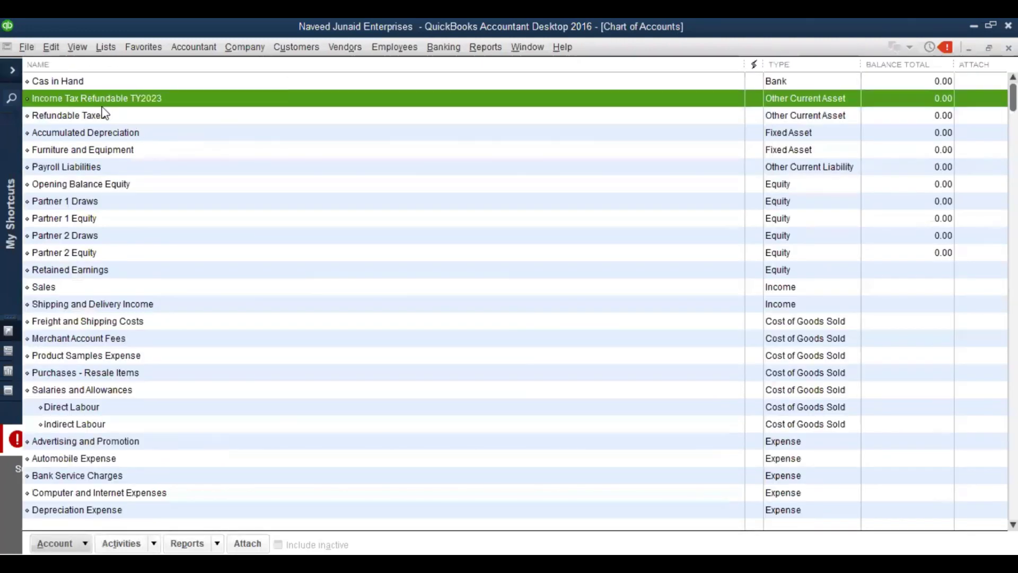
{"action": "right_click", "coordinate": [85, 101]}
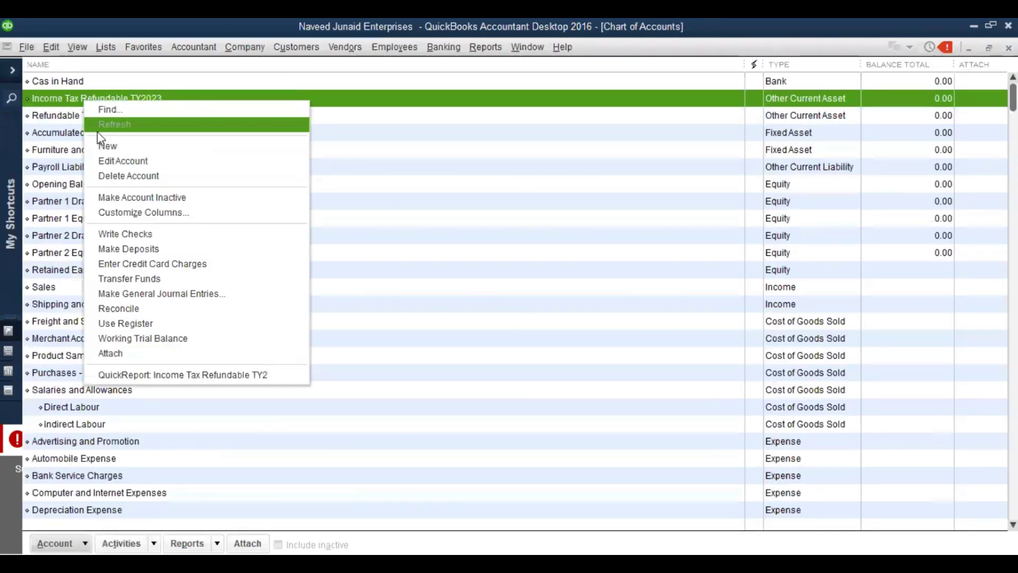
{"action": "left_click", "coordinate": [114, 161]}
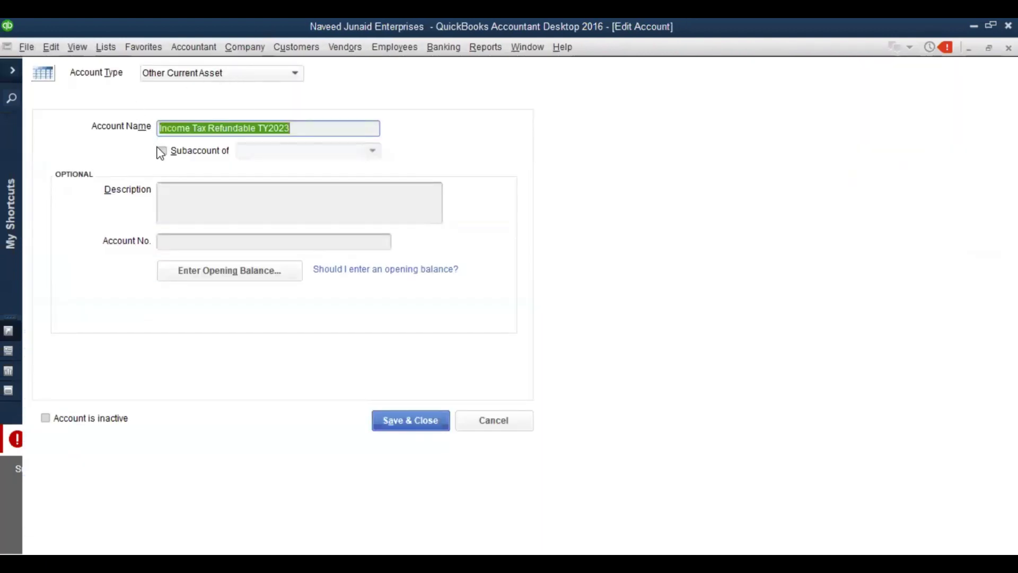
{"action": "left_click", "coordinate": [162, 152]}
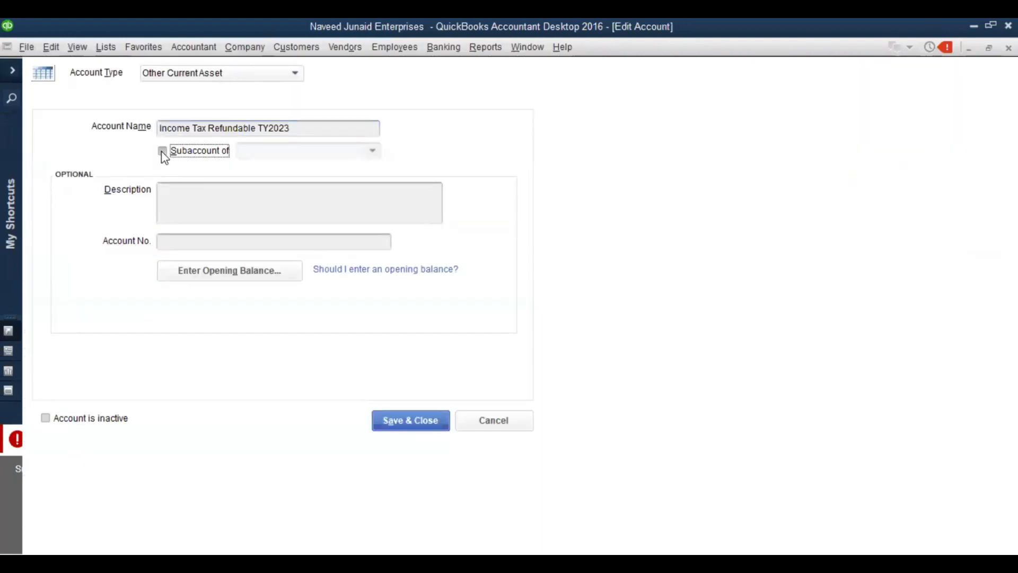
{"action": "left_click", "coordinate": [373, 151]}
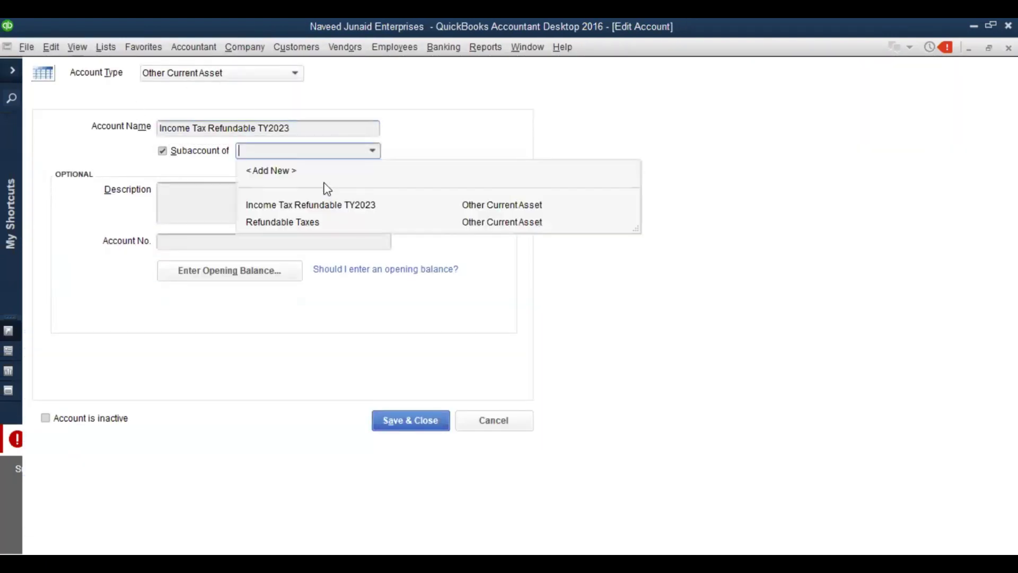
{"action": "left_click", "coordinate": [423, 429]}
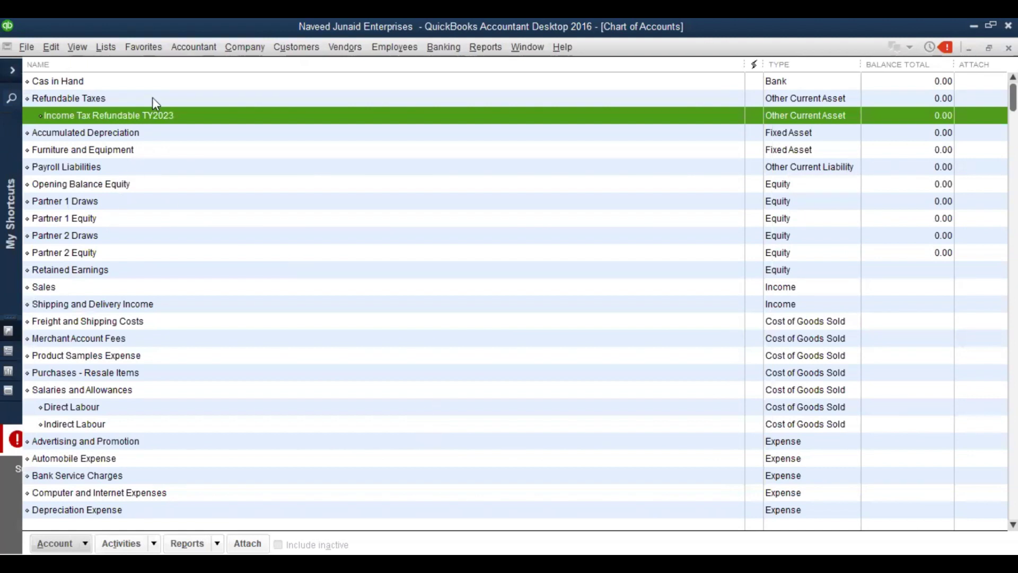
Rename the Refundable Taxes account to 'Advanec Taxes' and save
{"action": "left_click", "coordinate": [113, 101]}
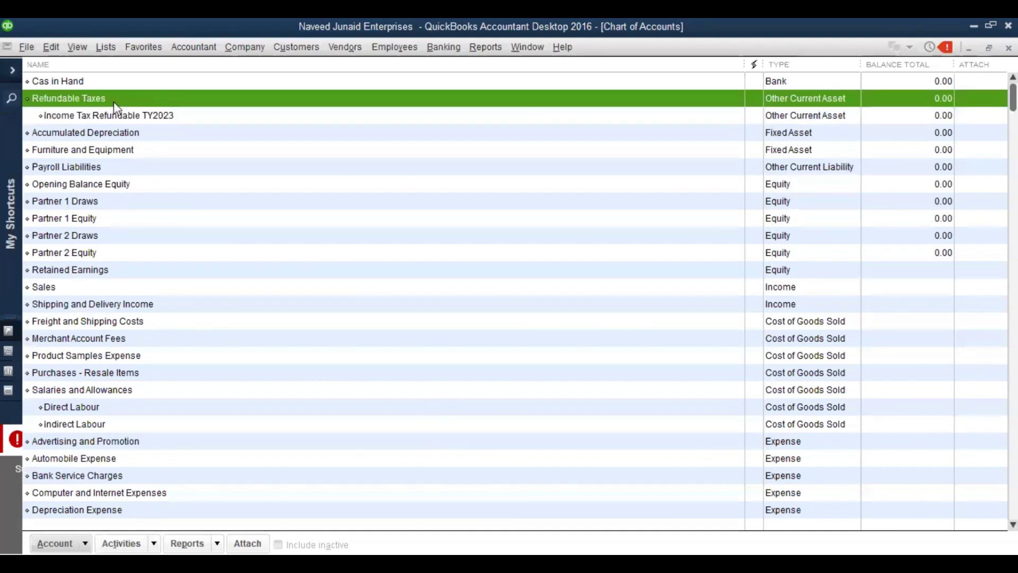
{"action": "right_click", "coordinate": [113, 101]}
{"action": "left_click", "coordinate": [136, 158]}
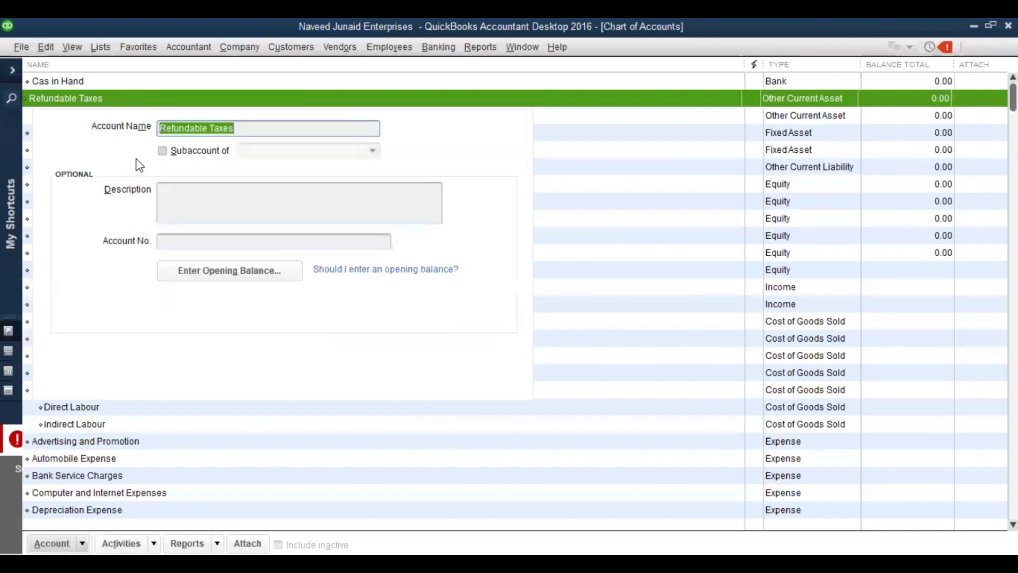
{"action": "type", "text": "Adv"}
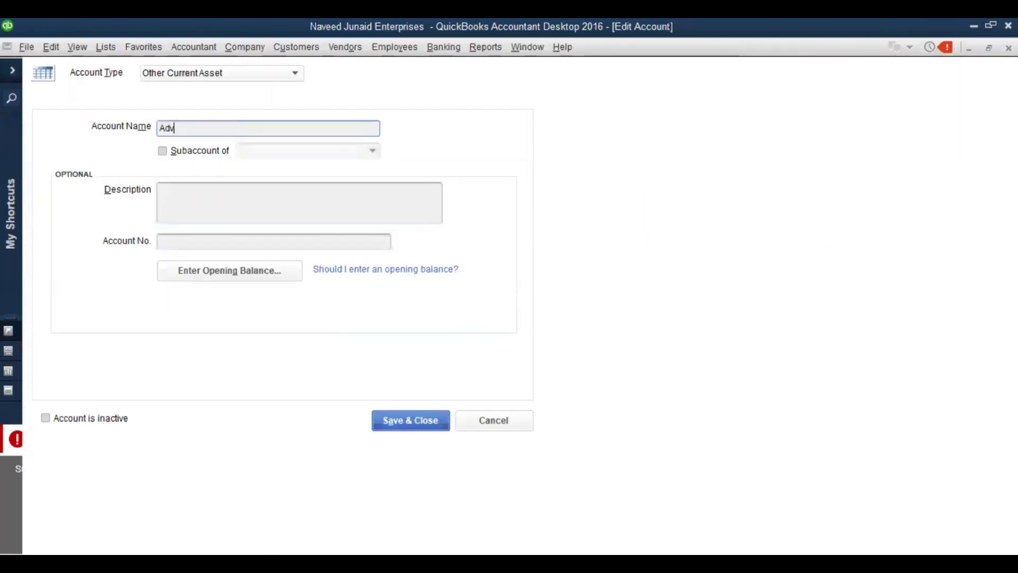
{"action": "type", "text": "anec Taxes"}
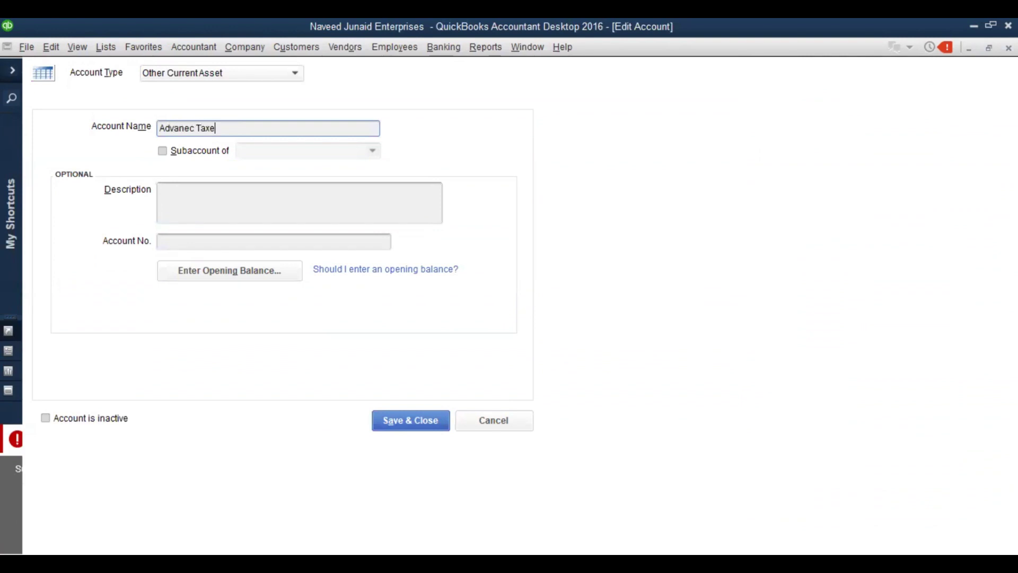
{"action": "key", "text": "Return"}
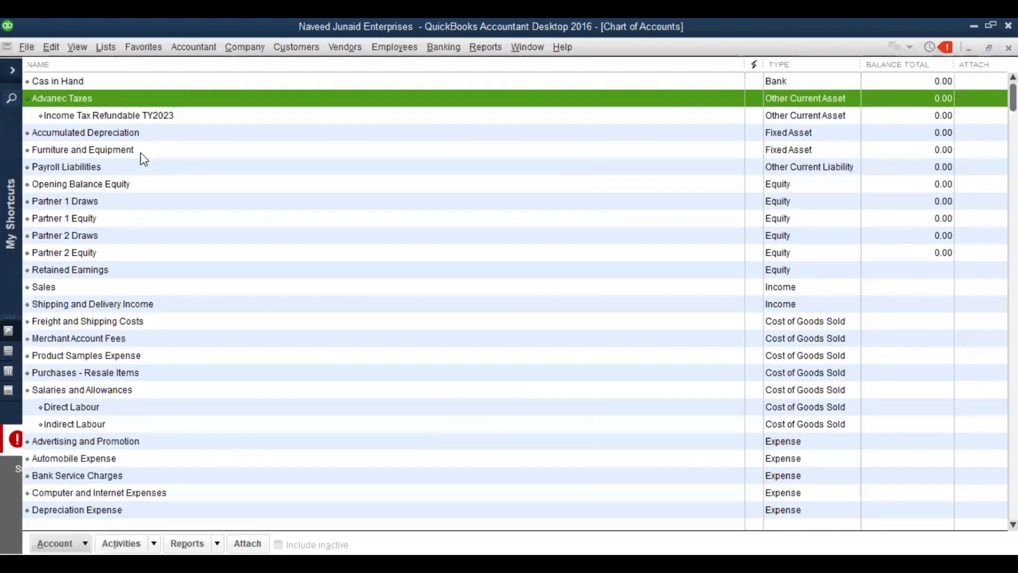
{"action": "left_click", "coordinate": [63, 118]}
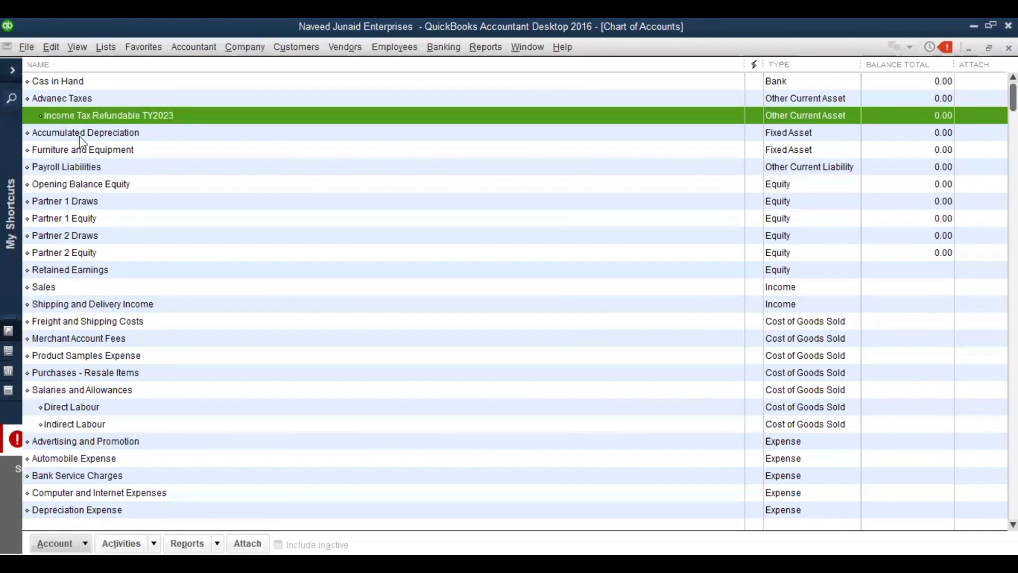
{"action": "right_click", "coordinate": [61, 117]}
{"action": "left_click", "coordinate": [99, 177]}
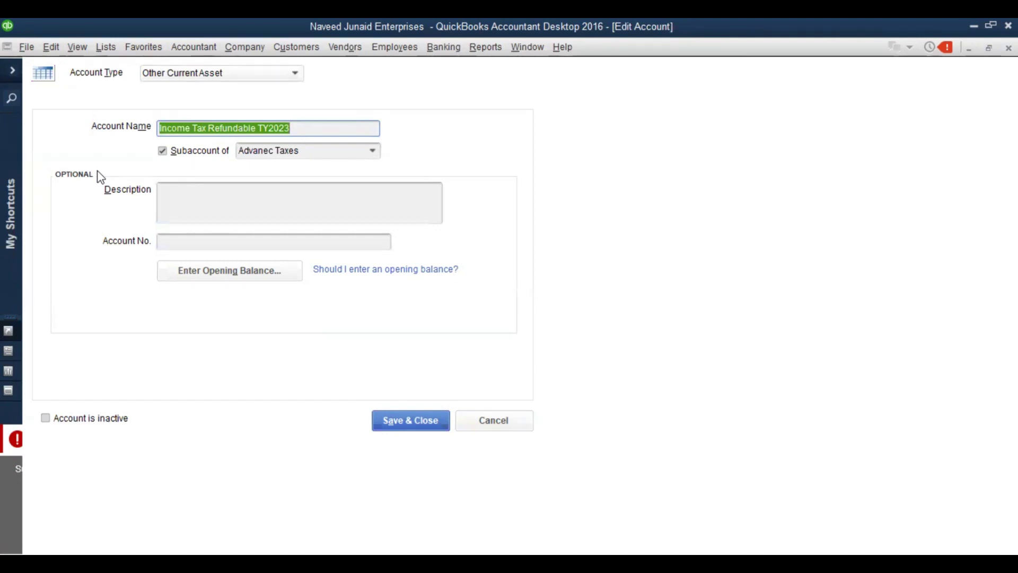
{"action": "key", "text": "Escape"}
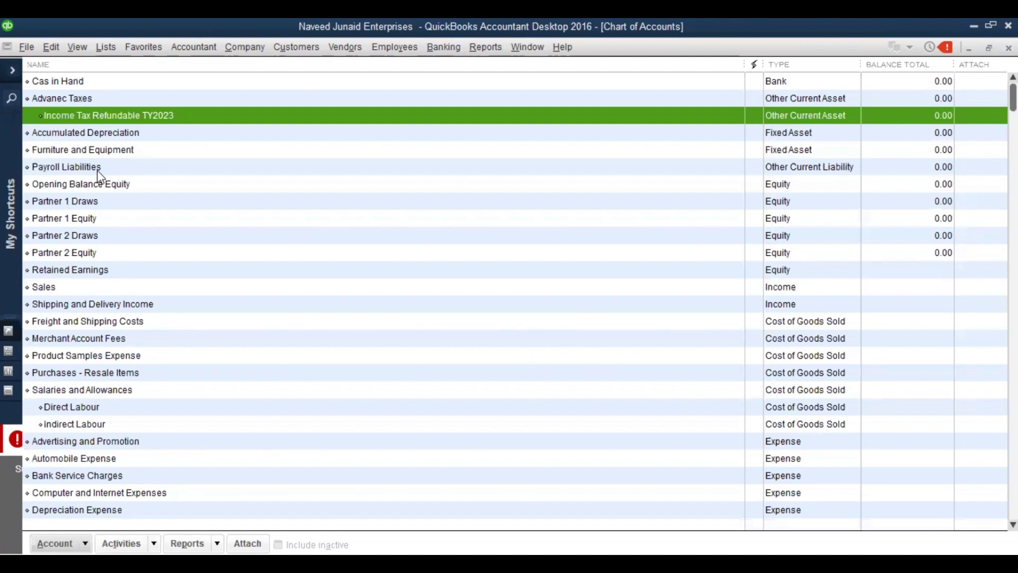
{"action": "left_click", "coordinate": [138, 150]}
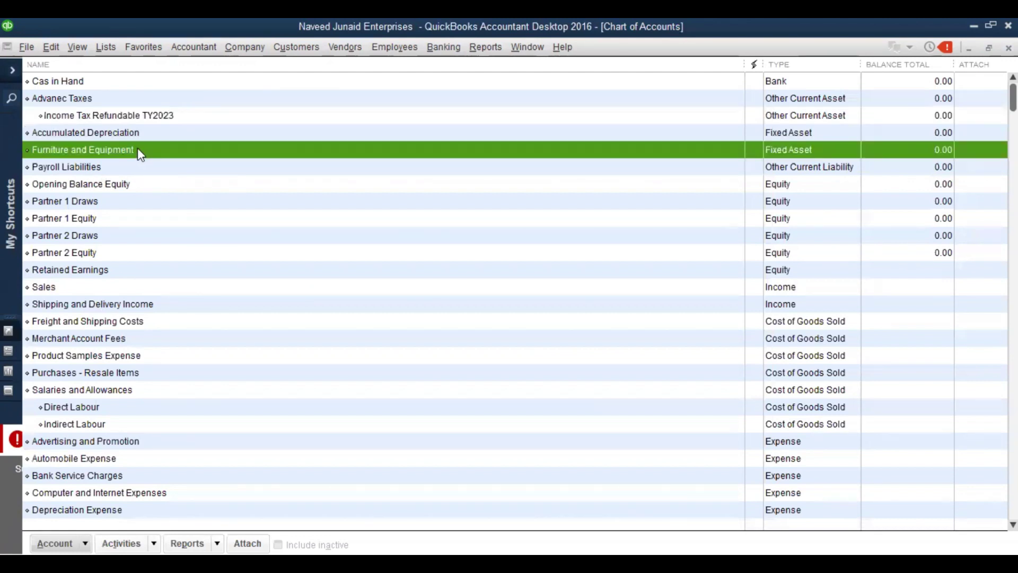
{"action": "right_click", "coordinate": [138, 150]}
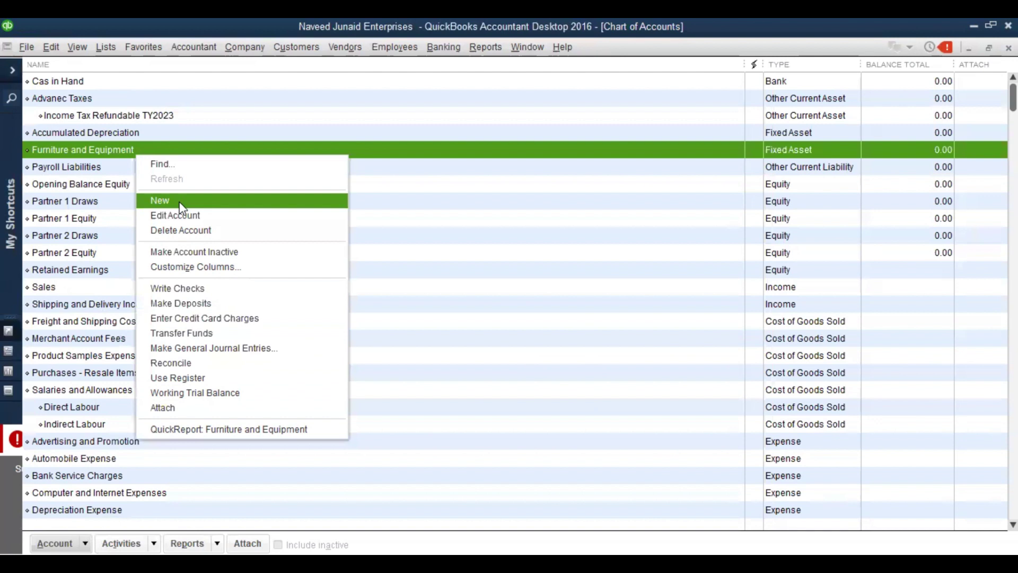
{"action": "left_click", "coordinate": [180, 205]}
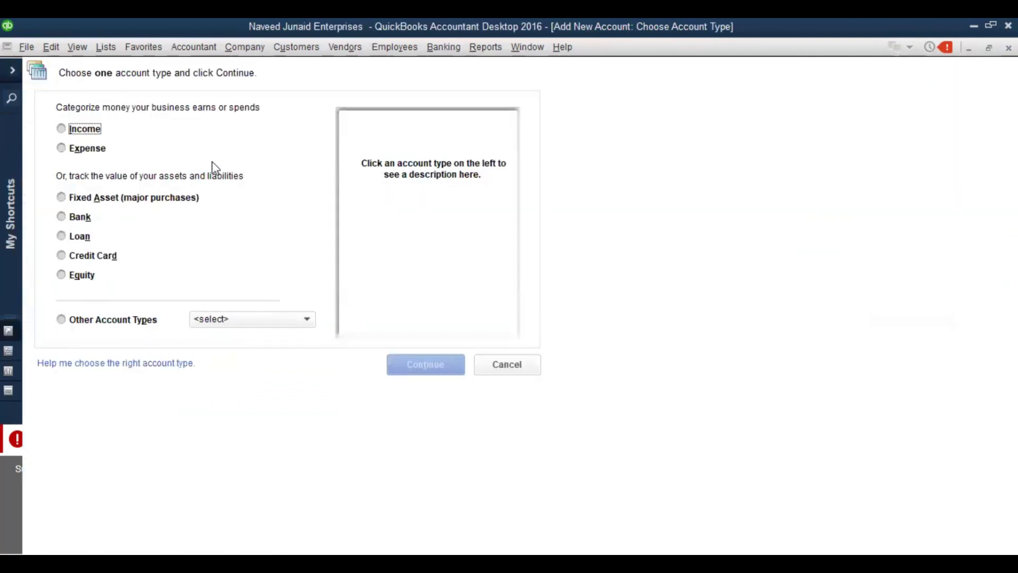
{"action": "left_click", "coordinate": [62, 197]}
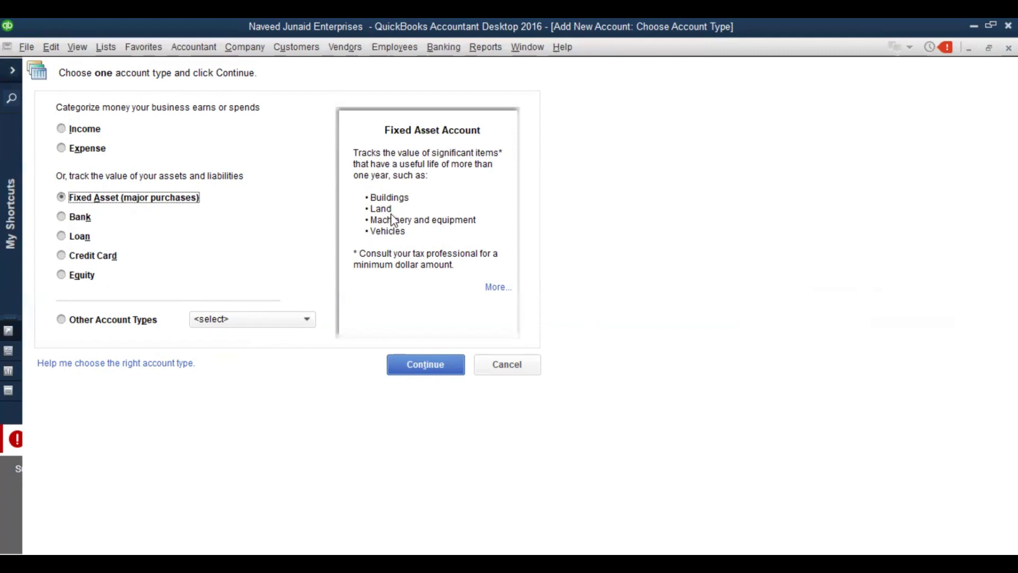
{"action": "left_click", "coordinate": [425, 371]}
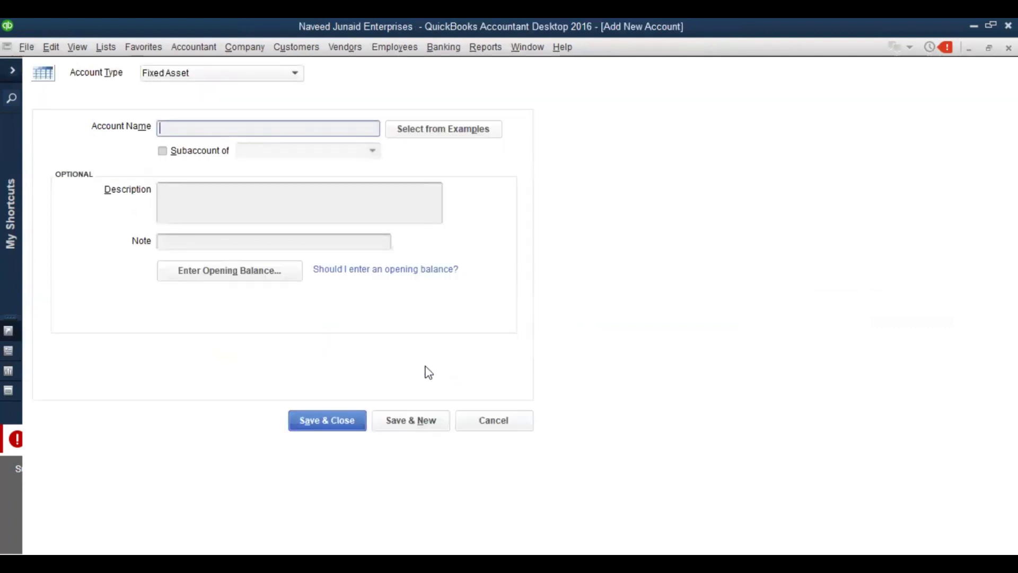
{"action": "key", "text": "Escape"}
{"action": "left_click", "coordinate": [211, 252]}
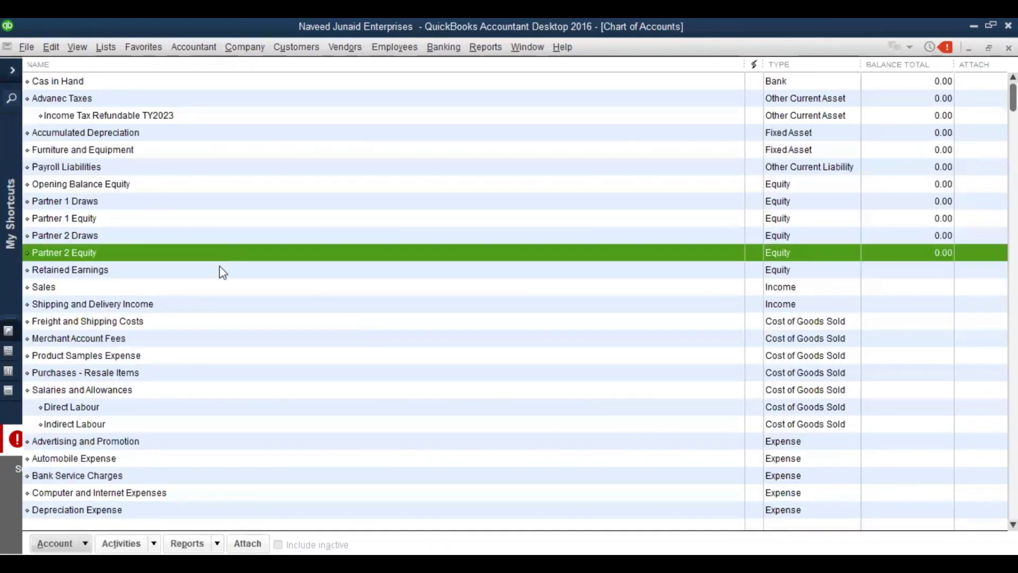
Start a new account, compare Long Term Liability, Credit Card and Loan types, choosing Loan
{"action": "right_click", "coordinate": [212, 253]}
{"action": "left_click", "coordinate": [235, 298]}
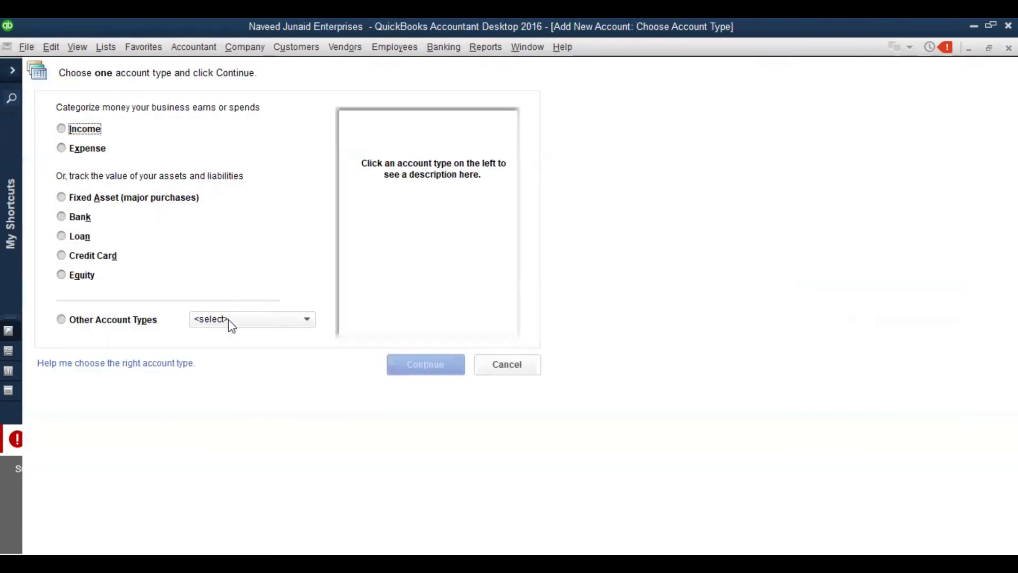
{"action": "left_click", "coordinate": [231, 321]}
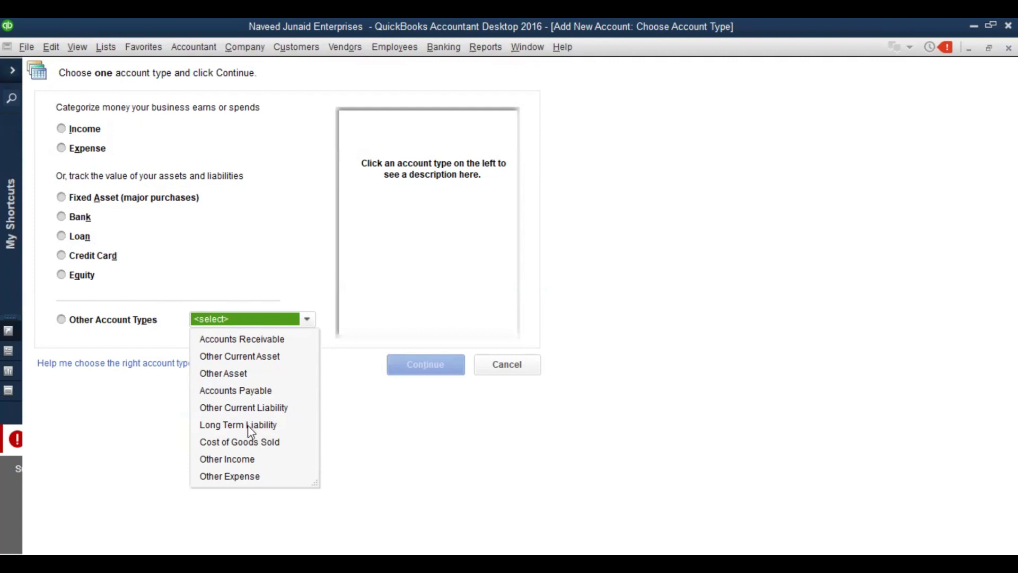
{"action": "left_click", "coordinate": [251, 427]}
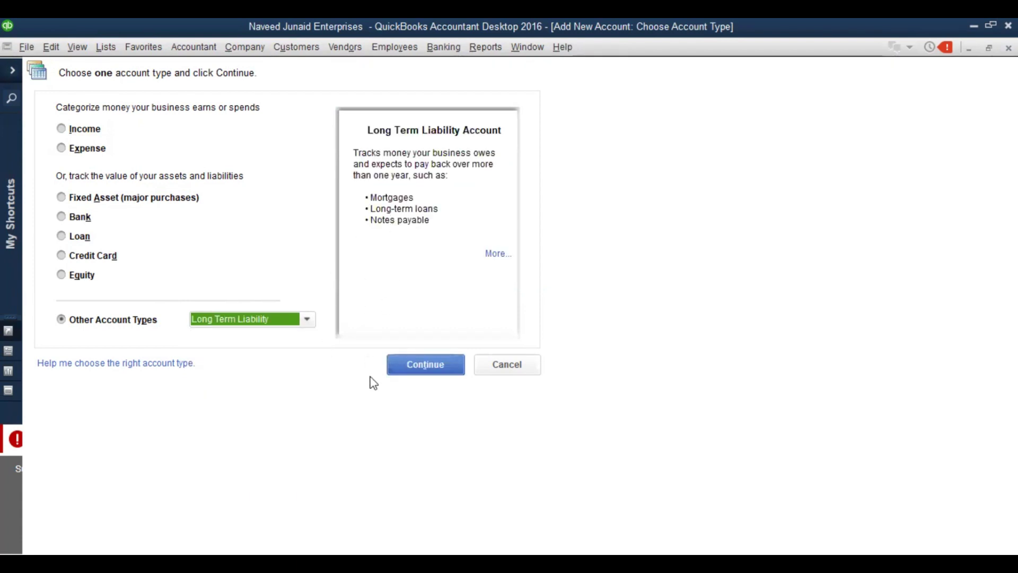
{"action": "left_click", "coordinate": [62, 237]}
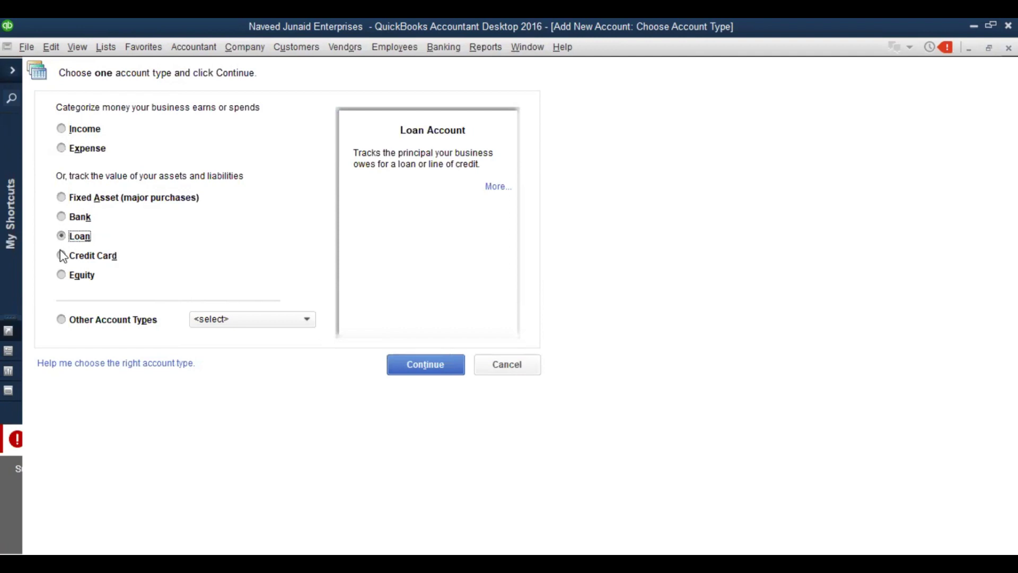
{"action": "left_click", "coordinate": [61, 256]}
{"action": "left_click", "coordinate": [61, 236]}
{"action": "left_click", "coordinate": [61, 255]}
{"action": "left_click", "coordinate": [62, 237]}
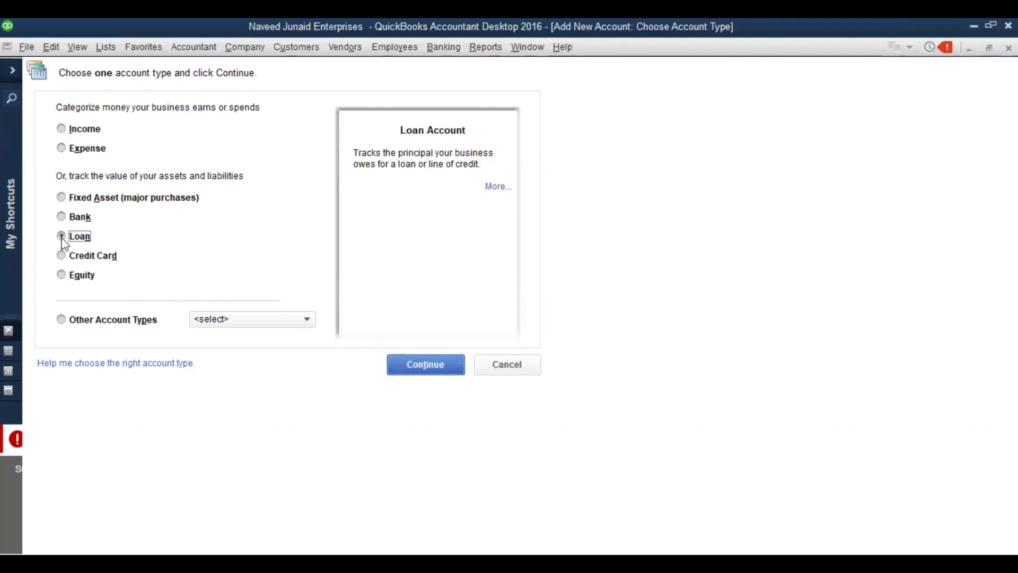
{"action": "left_click", "coordinate": [288, 321]}
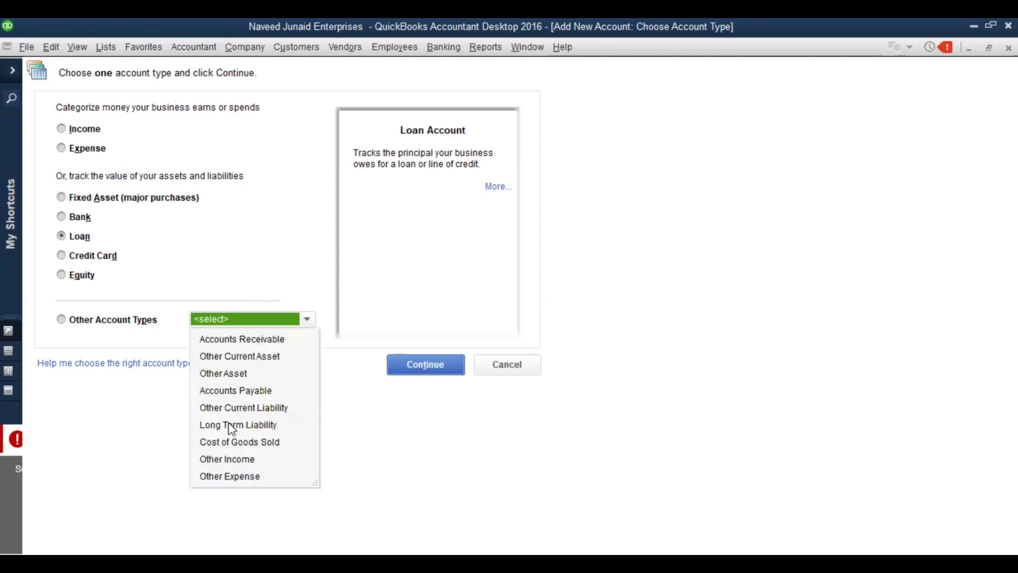